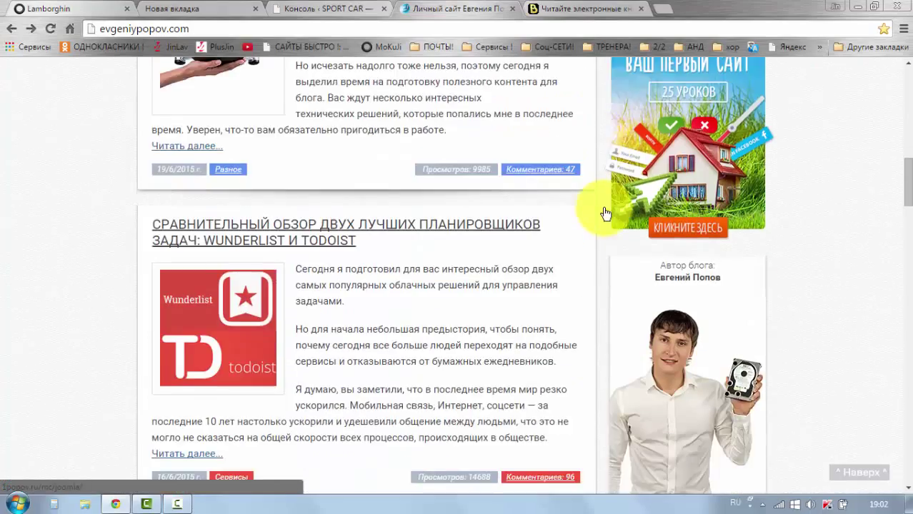
# Examine the evgeniypopov.com blog feed, from its post previews down to the page navigation and back to the header
pyautogui.scroll(-8, 603, 207)
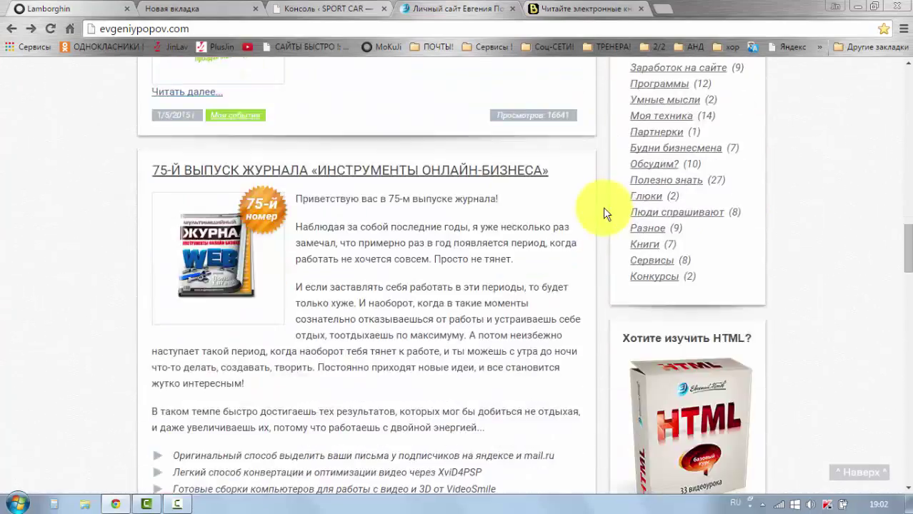
pyautogui.scroll(-12, 603, 207)
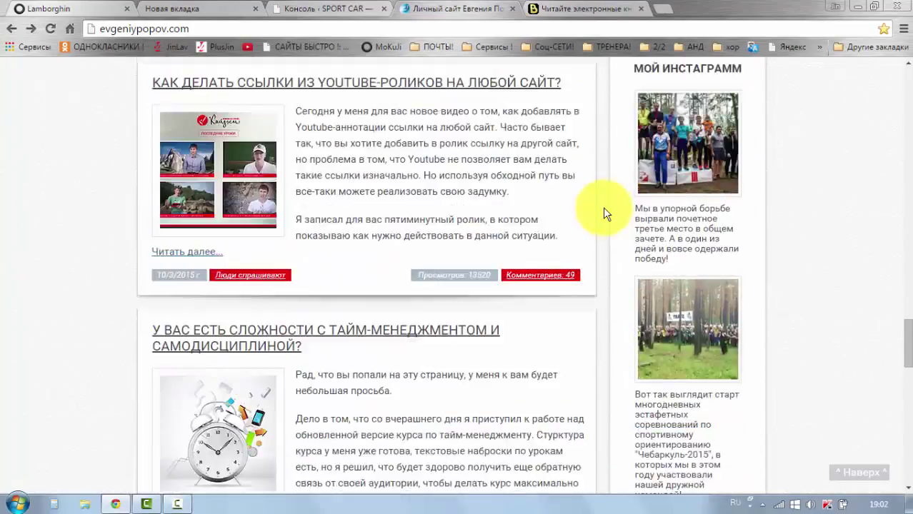
pyautogui.scroll(-1, 603, 207)
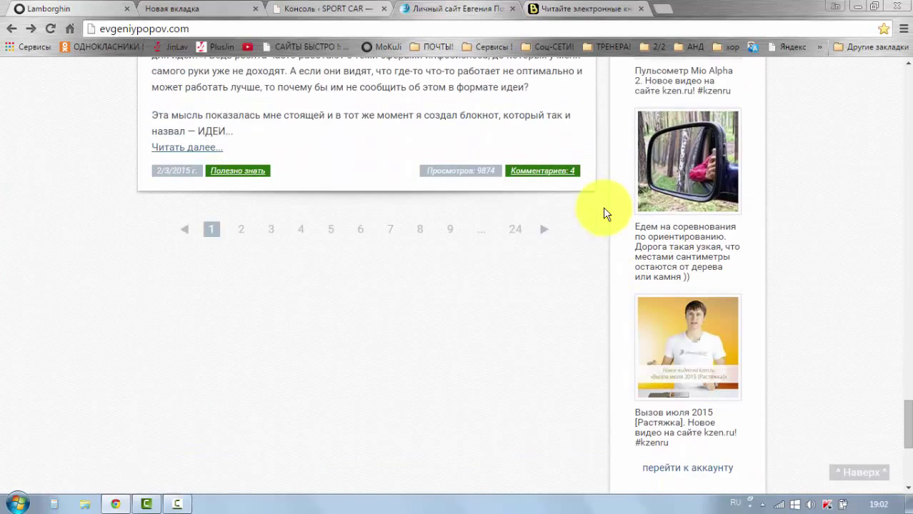
pyautogui.scroll(1, 603, 207)
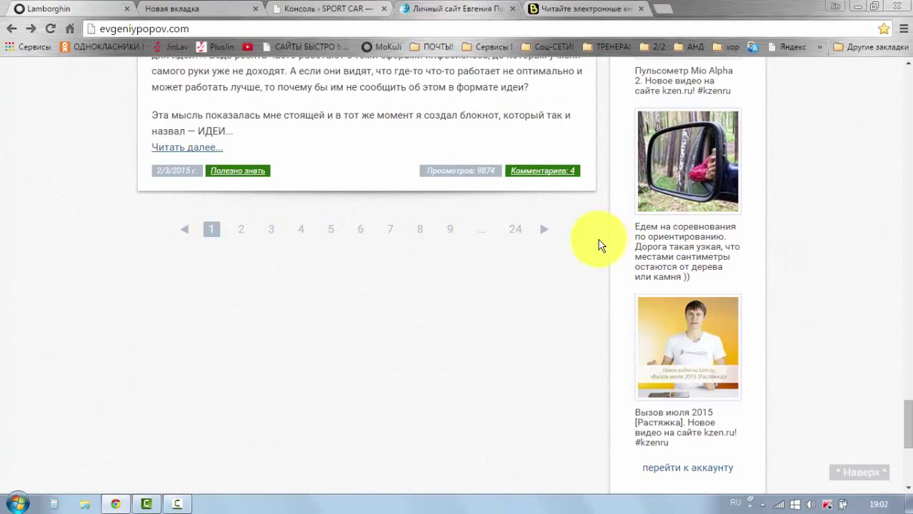
pyautogui.scroll(15, 599, 244)
pyautogui.scroll(15, 602, 248)
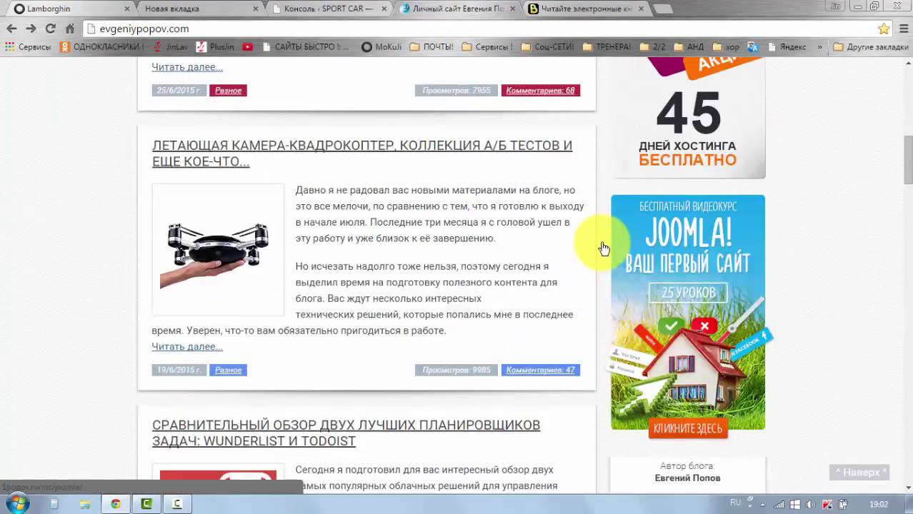
pyautogui.scroll(10, 603, 247)
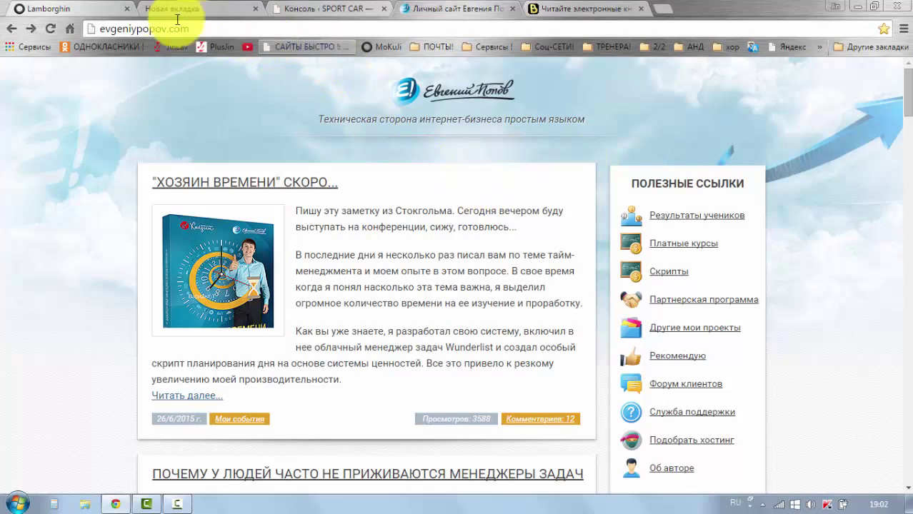
# Switch to the SPORT CAR site's WordPress console, open its list of posts and start a new post
pyautogui.click(92, 10)
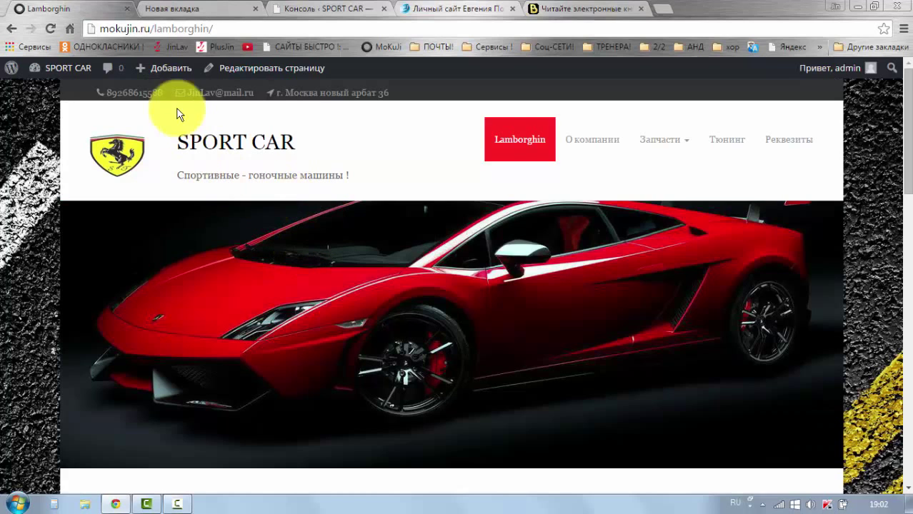
pyautogui.moveTo(162, 76)
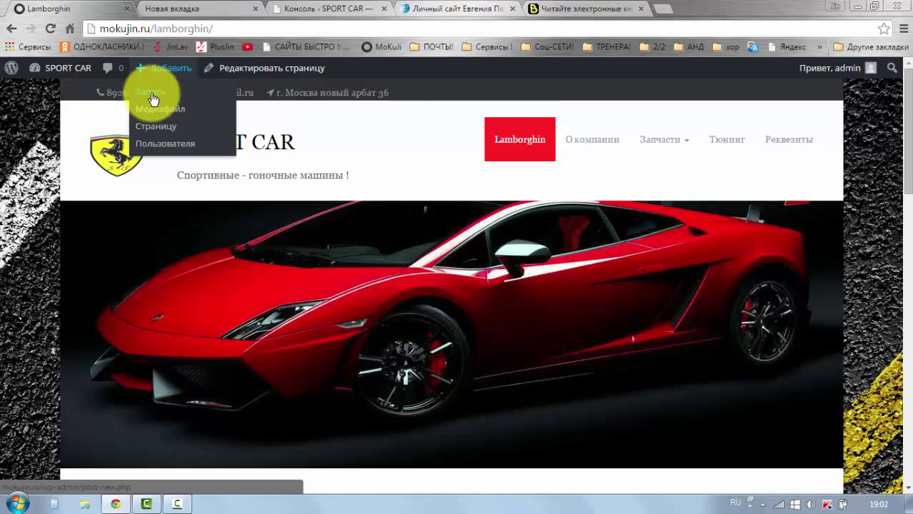
pyautogui.click(296, 9)
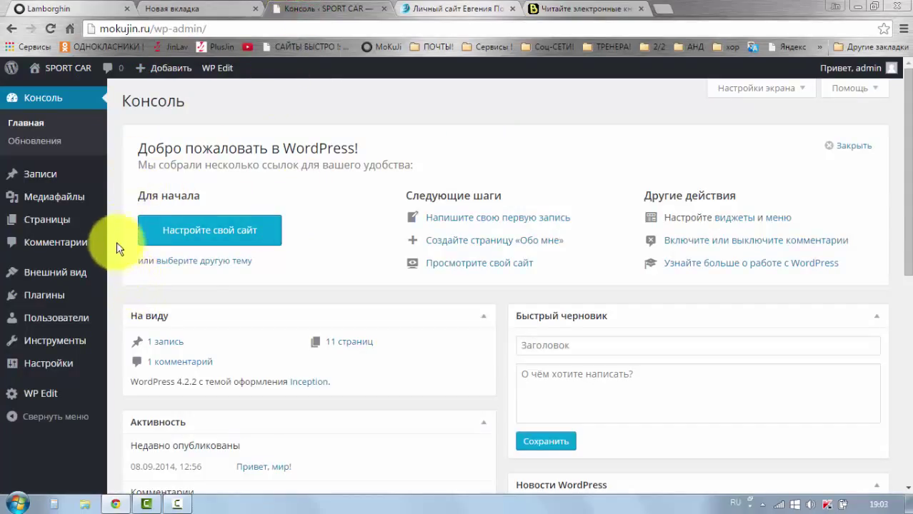
pyautogui.moveTo(129, 267)
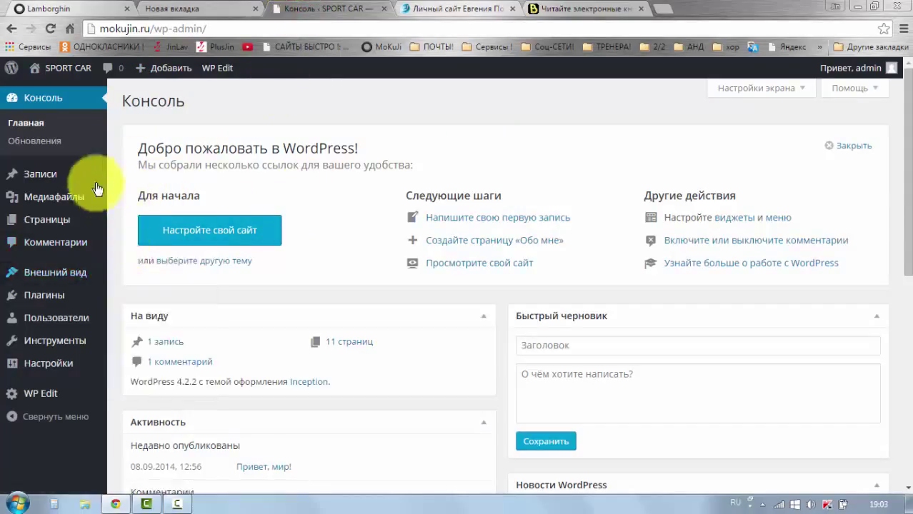
pyautogui.moveTo(42, 177)
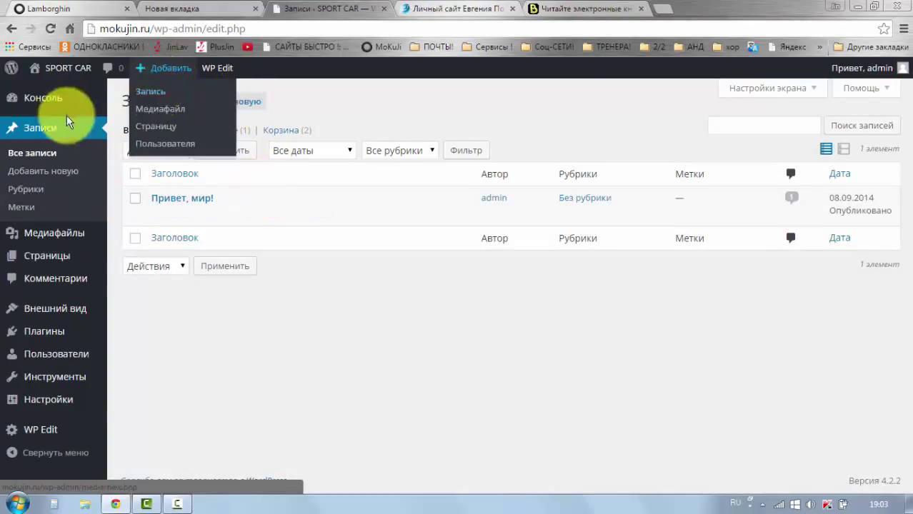
pyautogui.moveTo(37, 102)
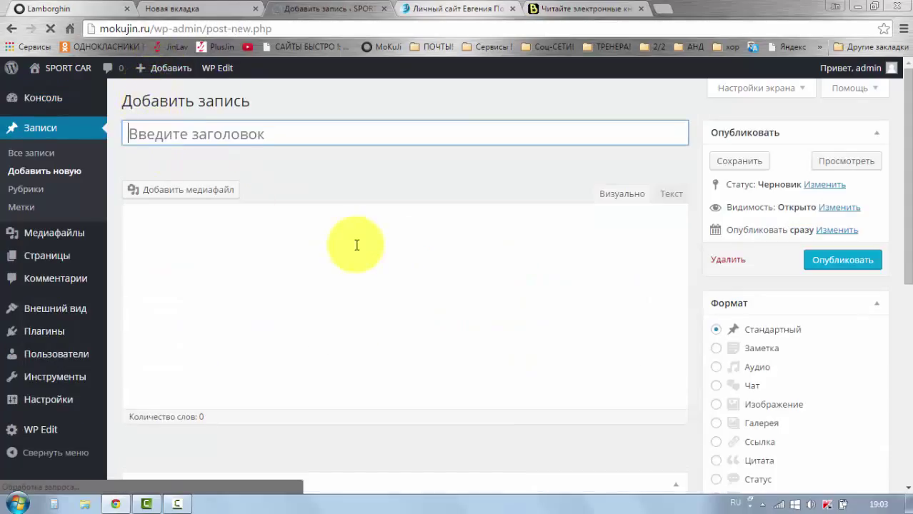
# Title the new post "Скорость" and publish it with an empty body
pyautogui.click(163, 134)
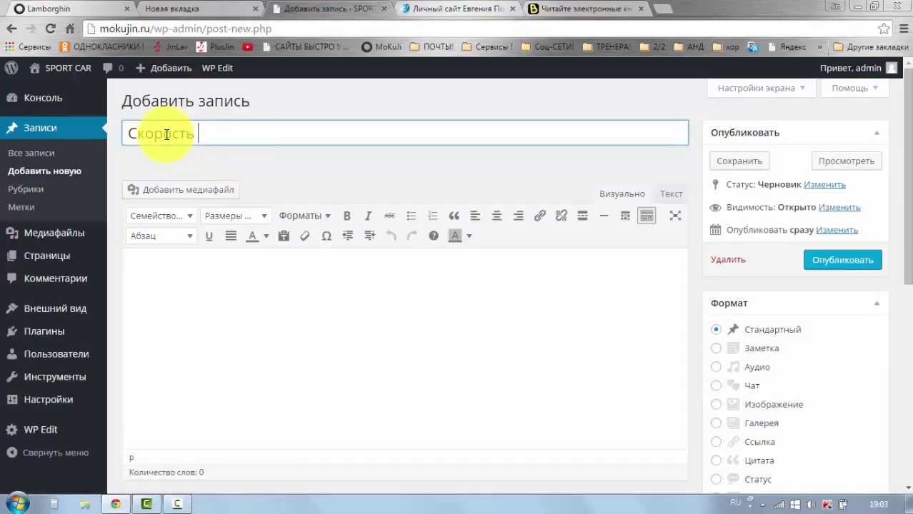
pyautogui.click(236, 170)
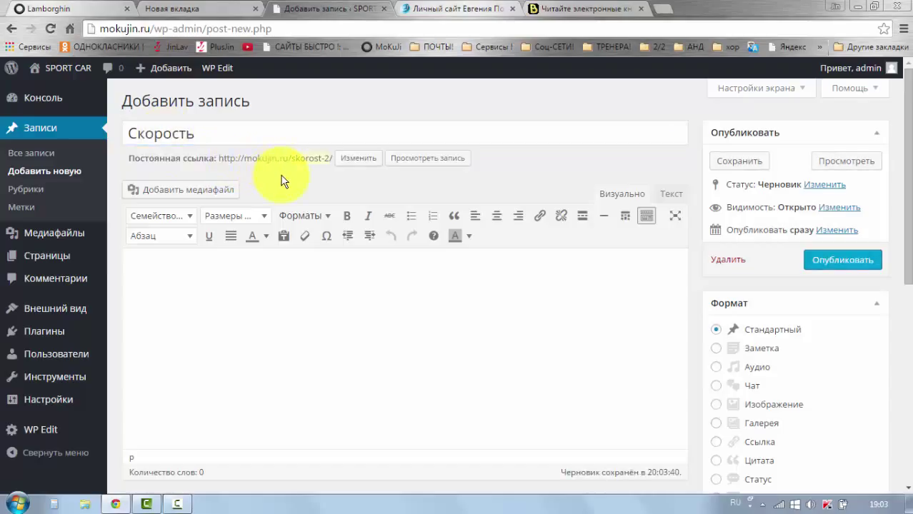
pyautogui.click(335, 252)
pyautogui.scroll(-2, 274, 290)
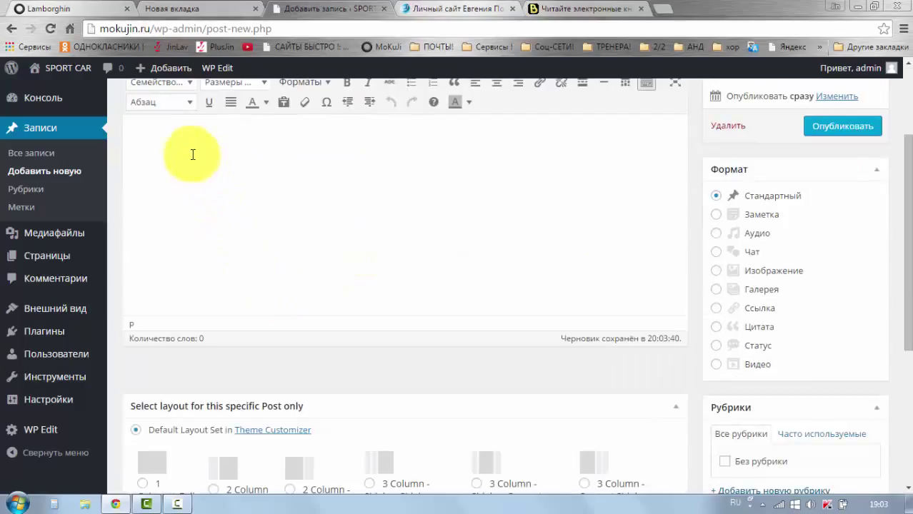
pyautogui.click(192, 154)
pyautogui.click(206, 212)
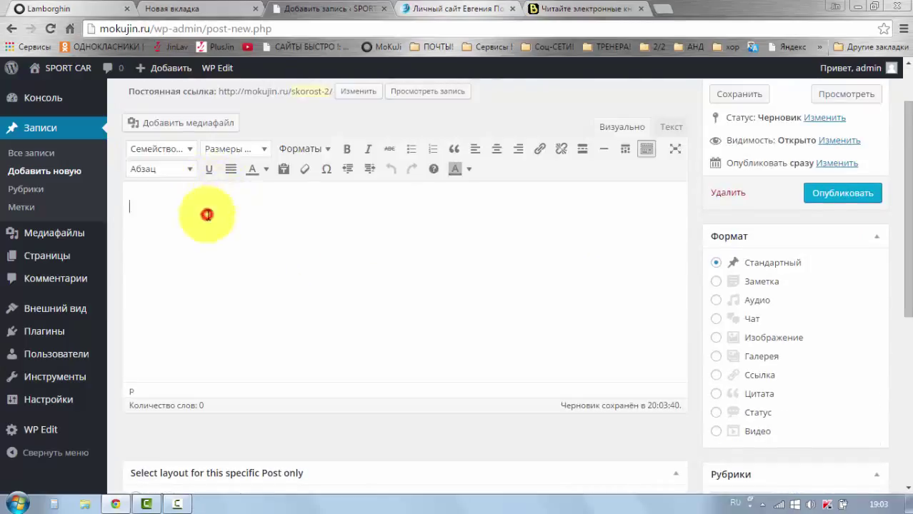
pyautogui.click(277, 208)
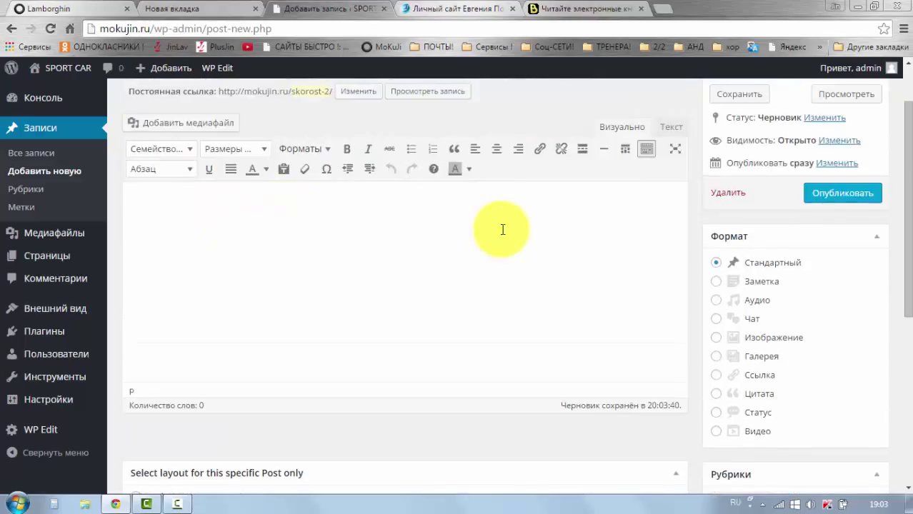
pyautogui.scroll(1, 643, 243)
pyautogui.click(822, 263)
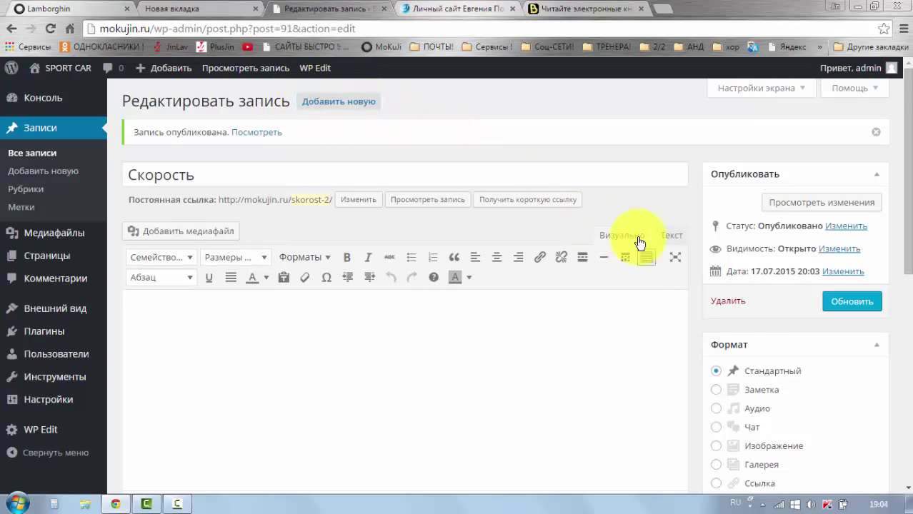
# Examine the layout choices, formats and categories available for the published post
pyautogui.scroll(-2, 489, 291)
pyautogui.scroll(-2, 490, 293)
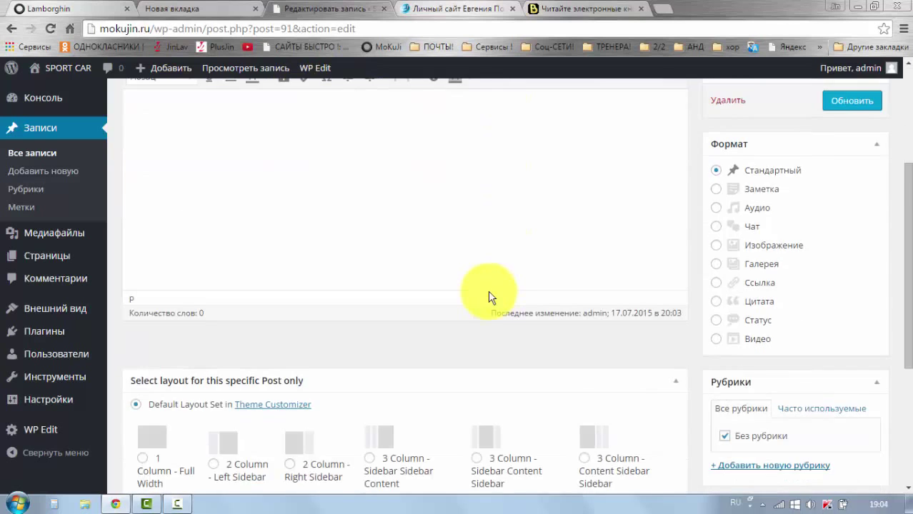
pyautogui.scroll(2, 386, 300)
pyautogui.scroll(-2, 310, 310)
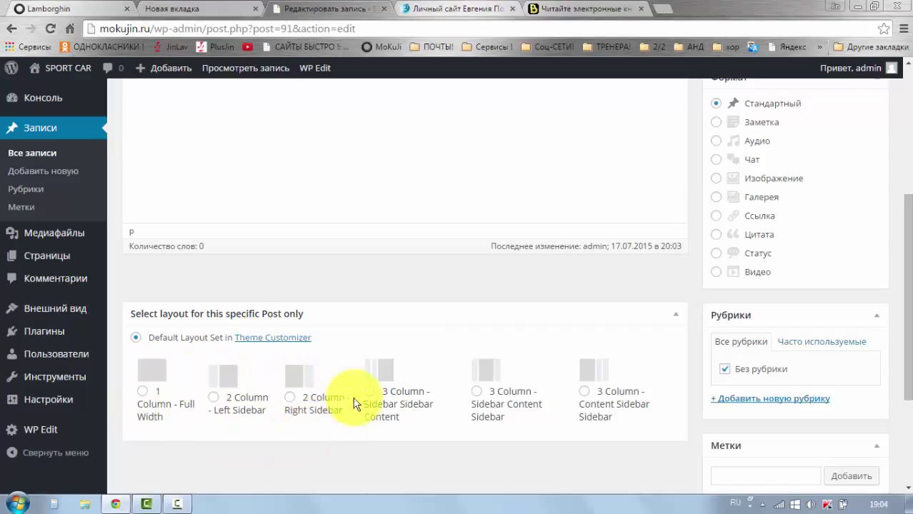
pyautogui.scroll(2, 601, 380)
pyautogui.scroll(2, 601, 379)
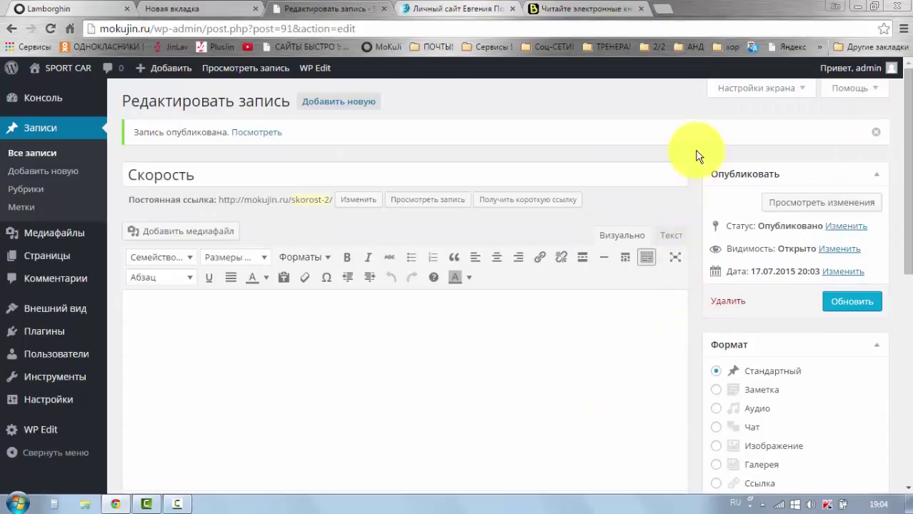
# Hide the Метки box from the post editor through the screen display settings
pyautogui.click(801, 91)
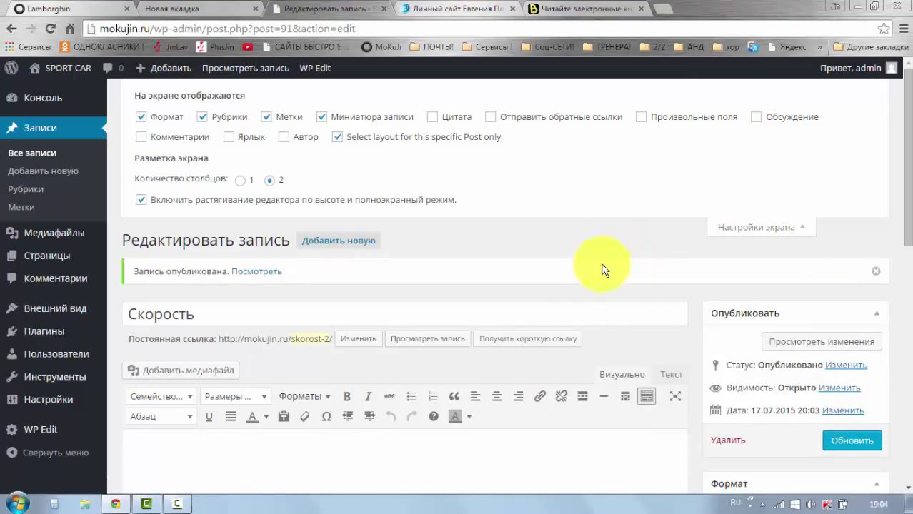
pyautogui.click(141, 118)
pyautogui.click(203, 117)
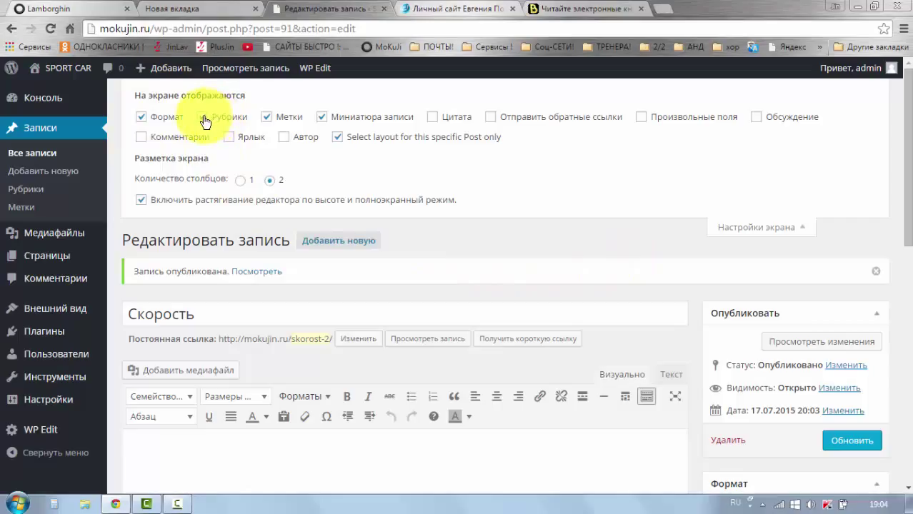
pyautogui.click(268, 119)
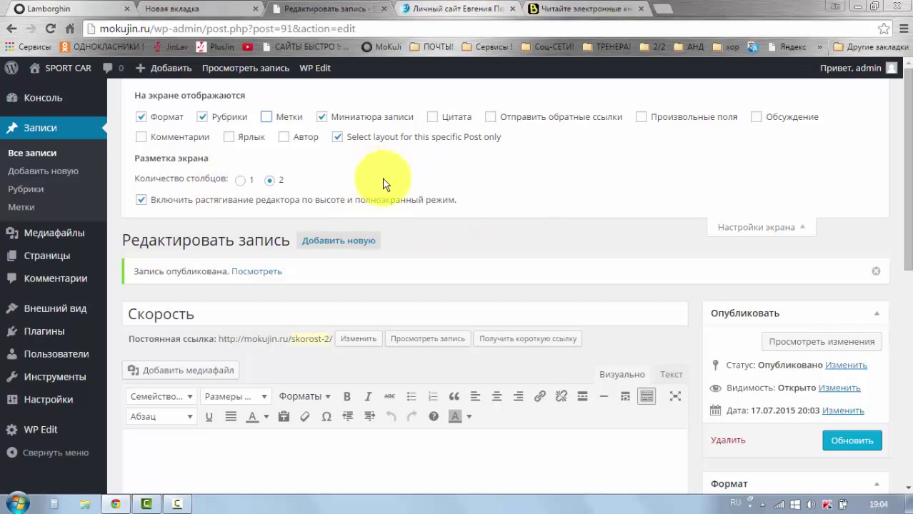
pyautogui.click(772, 228)
# Examine the post editor's publishing and Формат options
pyautogui.scroll(-1, 697, 204)
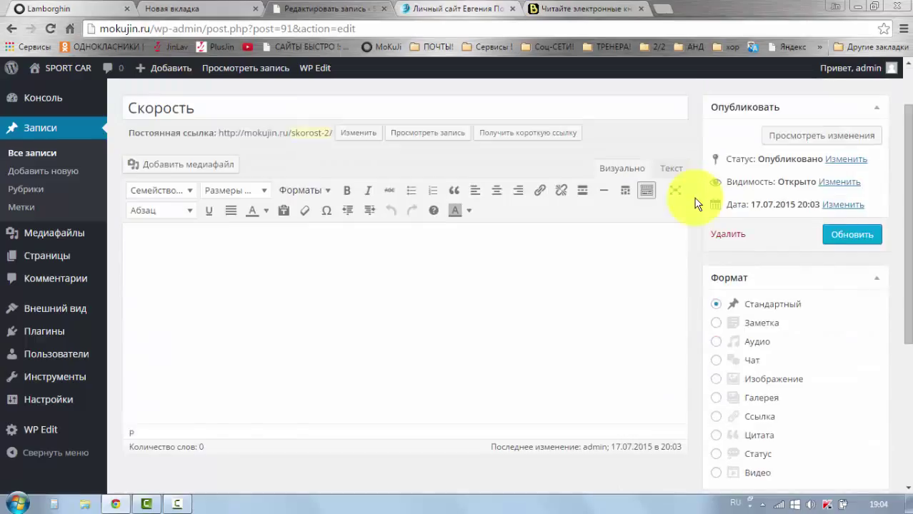
pyautogui.scroll(-1, 697, 204)
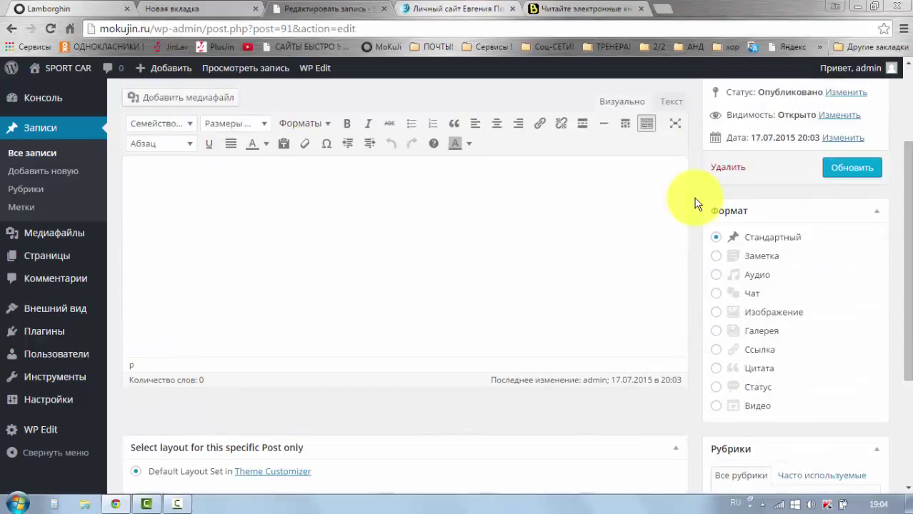
pyautogui.scroll(2, 697, 204)
pyautogui.scroll(-2, 697, 204)
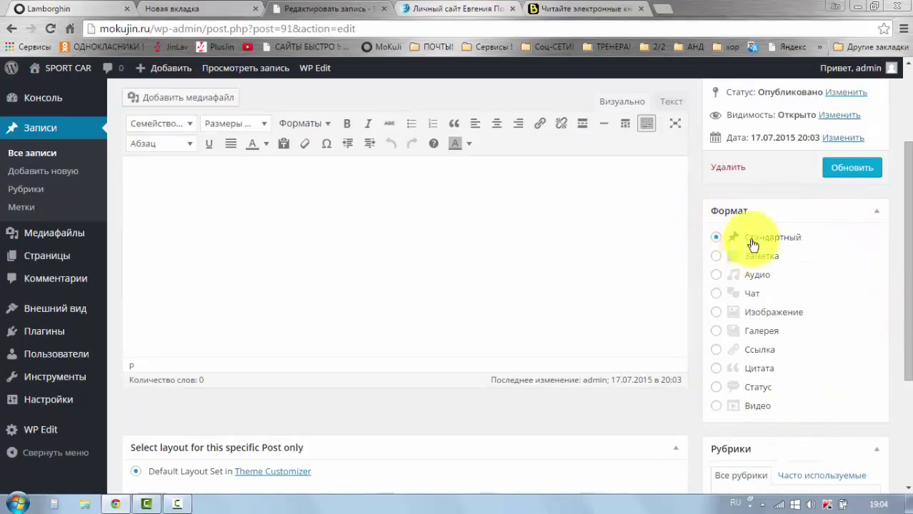
pyautogui.scroll(2, 689, 253)
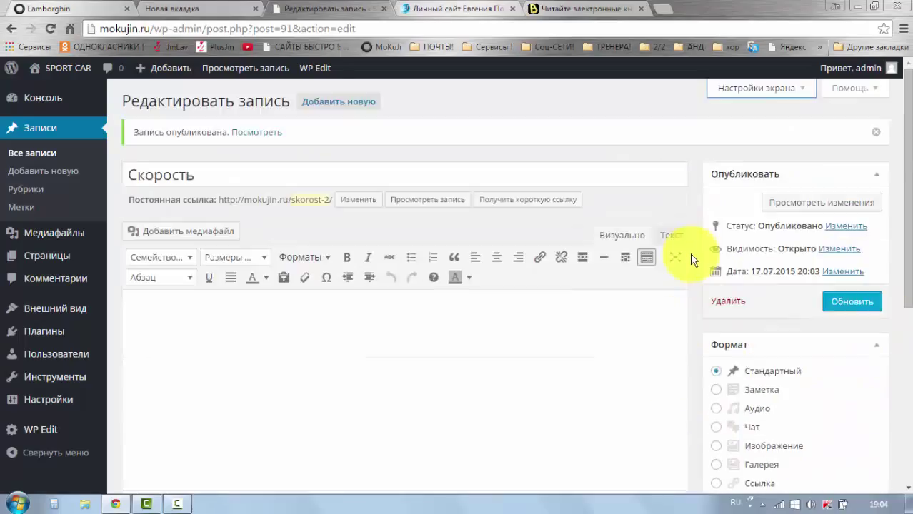
pyautogui.scroll(-2, 690, 256)
pyautogui.scroll(2, 690, 256)
# Copy the selected introductory text from librebook.ru and paste it into the body of the "Скорость" post
pyautogui.click(294, 310)
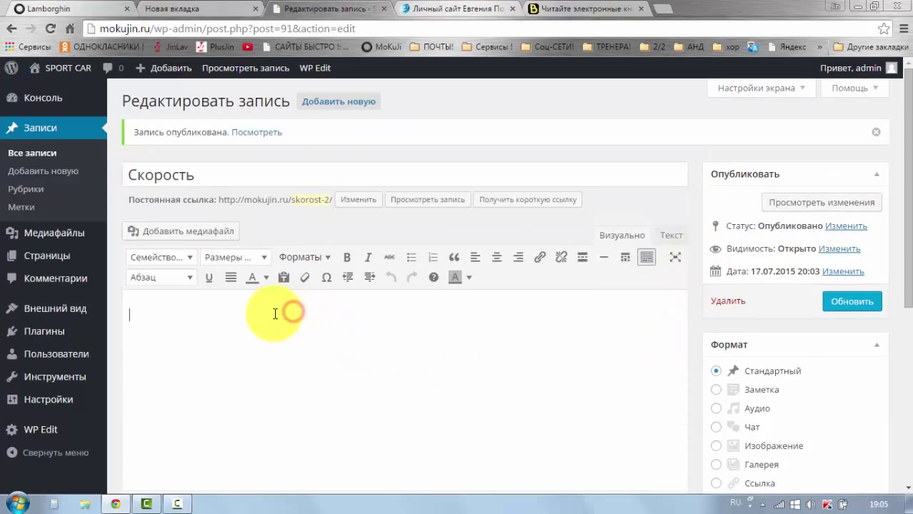
pyautogui.click(548, 14)
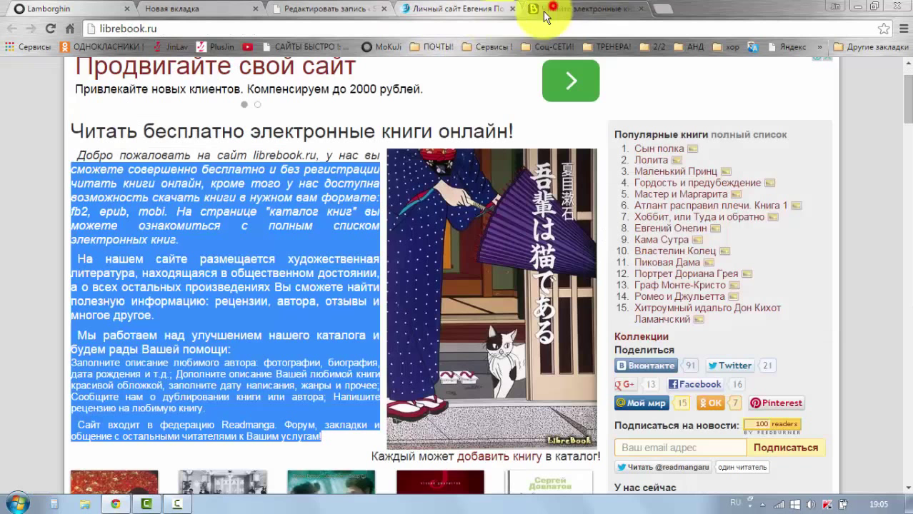
pyautogui.rightClick(261, 266)
pyautogui.click(266, 269)
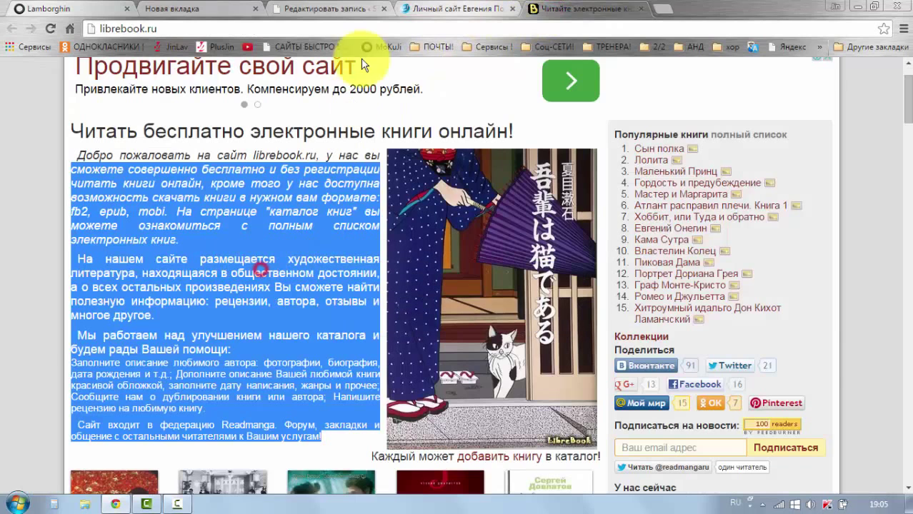
pyautogui.click(337, 9)
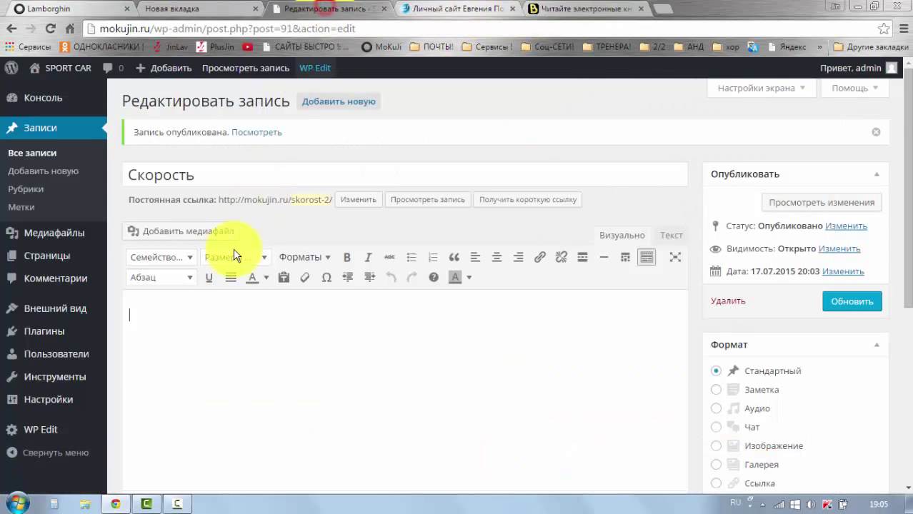
pyautogui.rightClick(186, 308)
pyautogui.click(228, 180)
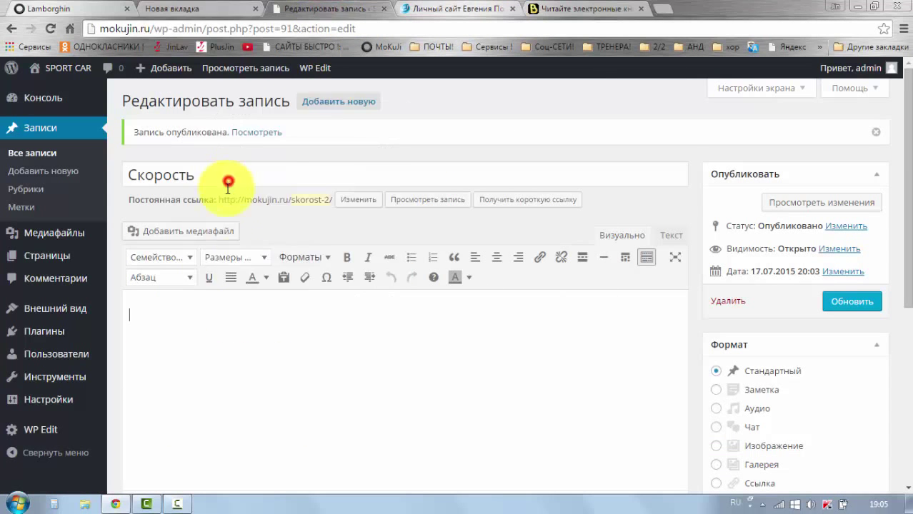
pyautogui.scroll(-2, 347, 296)
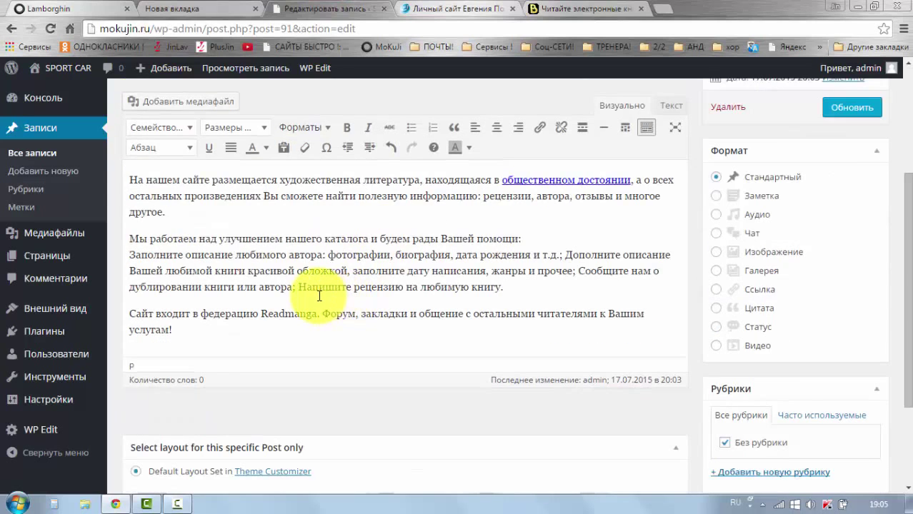
pyautogui.scroll(2, 319, 296)
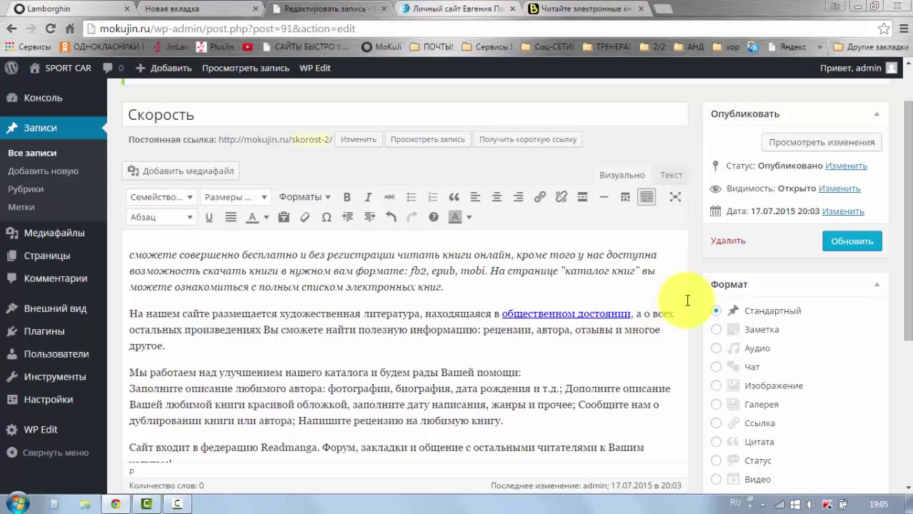
# Update the "Скорость" post with the pasted text and preview the changes on the site
pyautogui.click(832, 241)
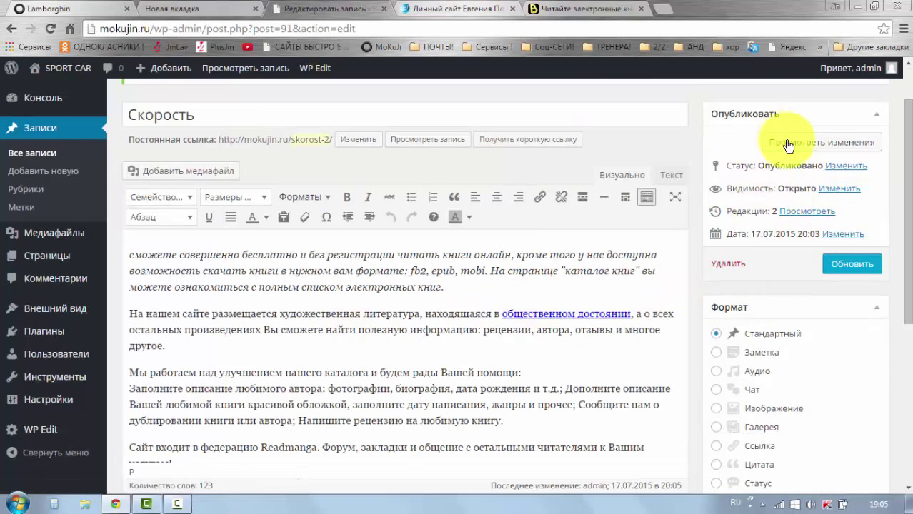
pyautogui.click(791, 150)
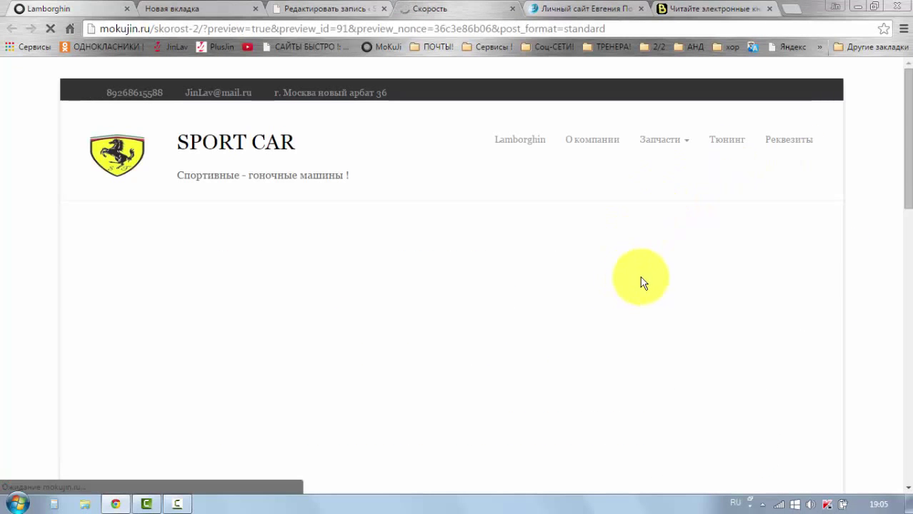
pyautogui.scroll(-5, 550, 298)
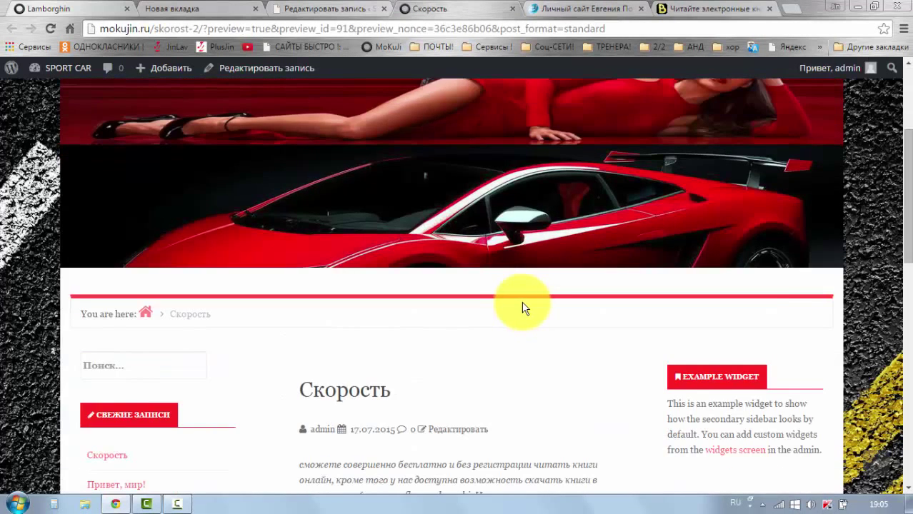
pyautogui.scroll(-2, 592, 280)
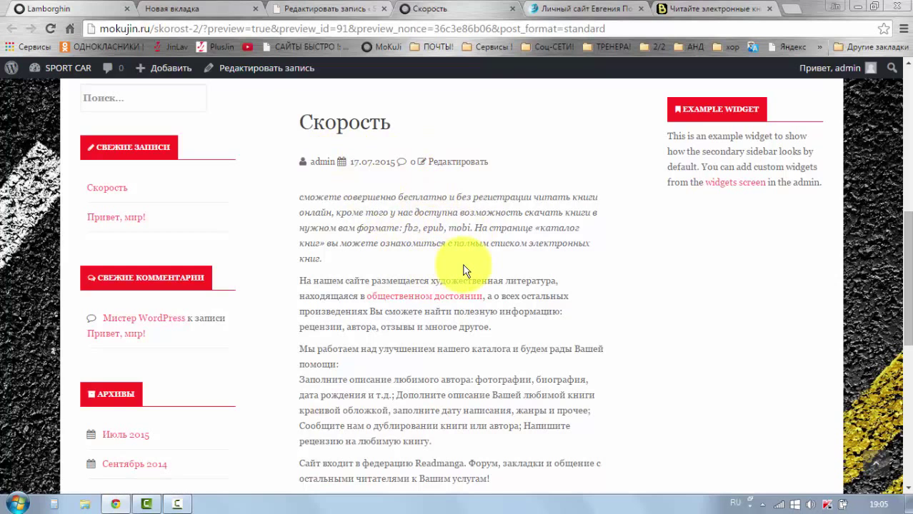
pyautogui.scroll(-1, 461, 264)
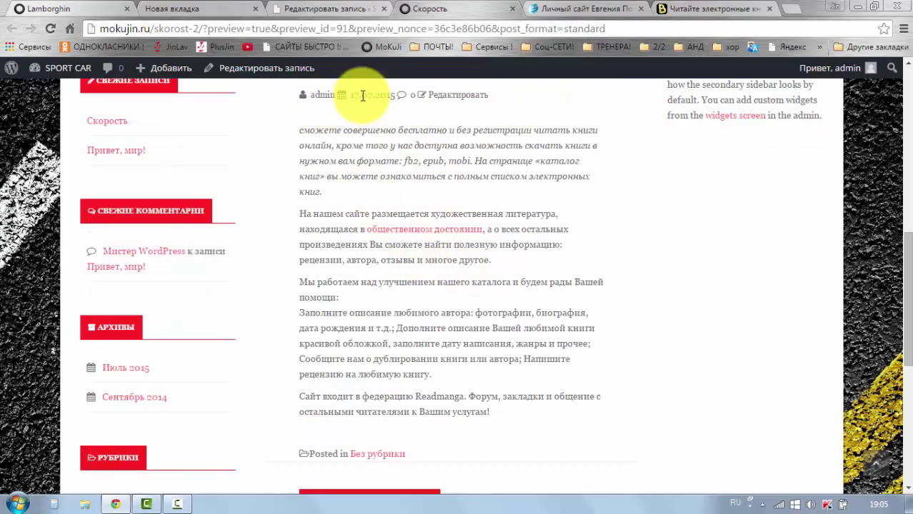
pyautogui.scroll(-2, 428, 377)
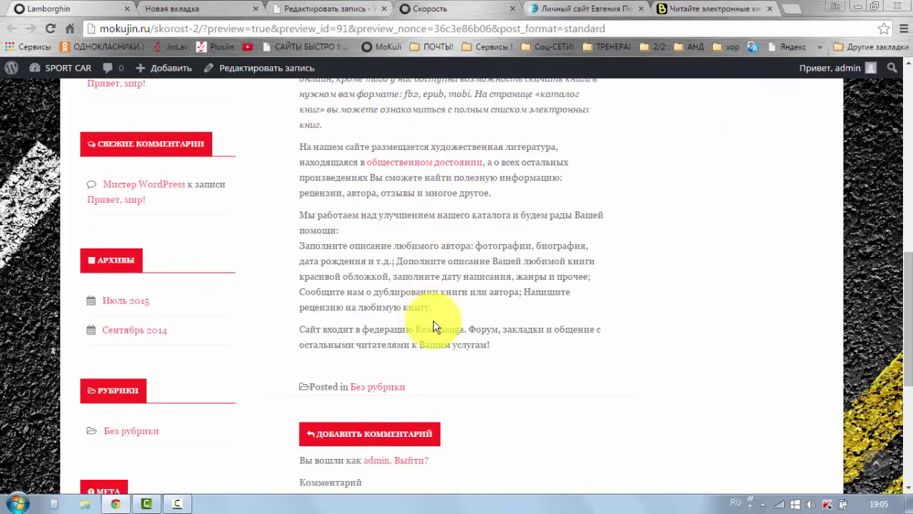
pyautogui.scroll(4, 443, 180)
pyautogui.scroll(-1, 444, 266)
pyautogui.scroll(3, 435, 215)
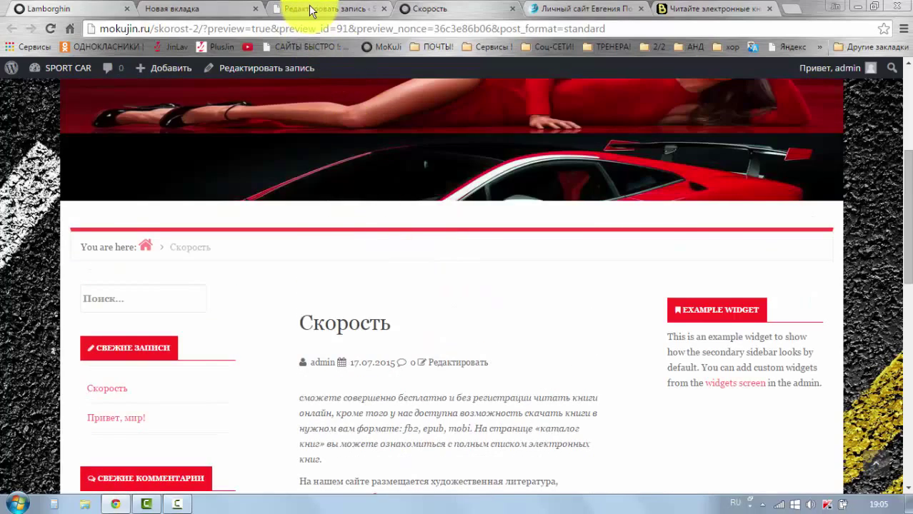
# Change the post's format to Заметка and update the post
pyautogui.click(309, 9)
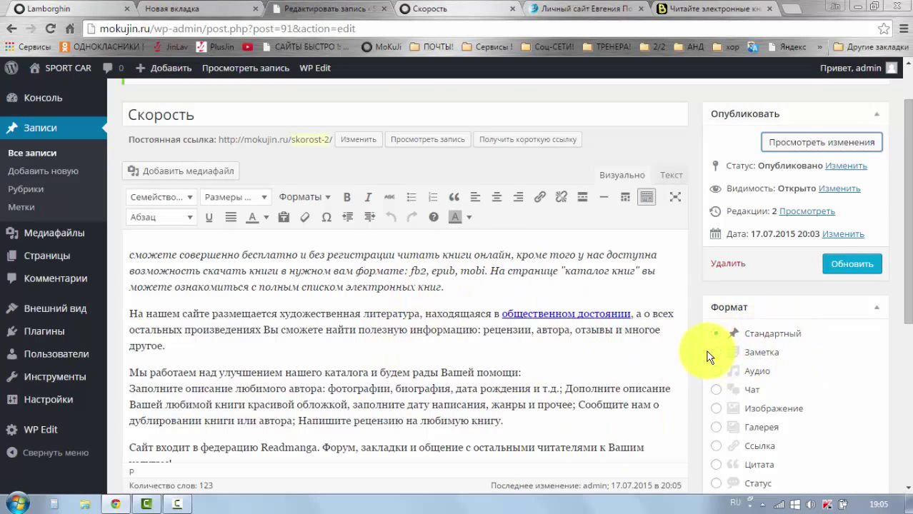
pyautogui.click(716, 353)
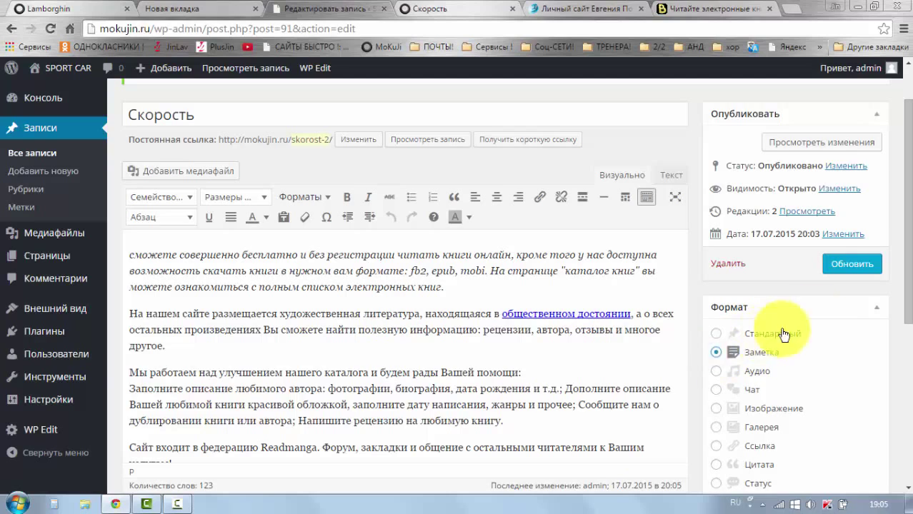
pyautogui.click(842, 271)
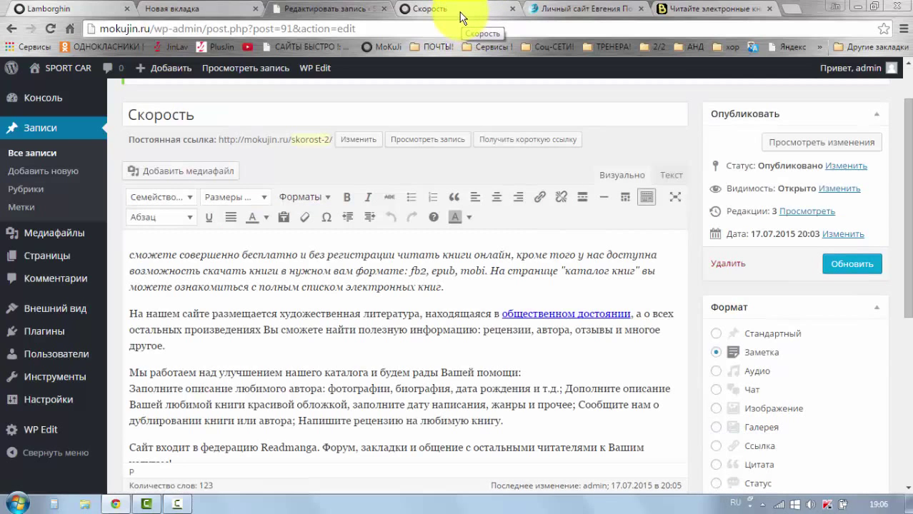
# Close the old preview, preview the changes again and examine how the Заметка format appears on the post's page
pyautogui.click(512, 8)
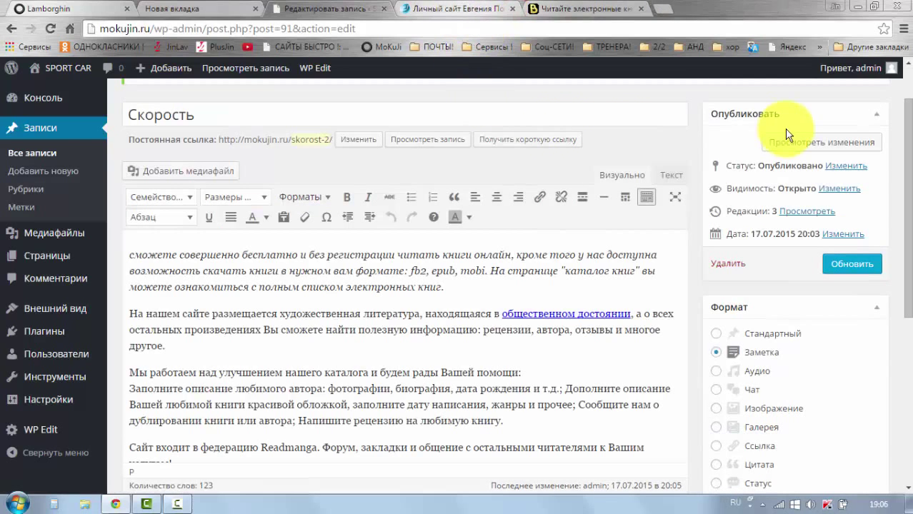
pyautogui.click(791, 145)
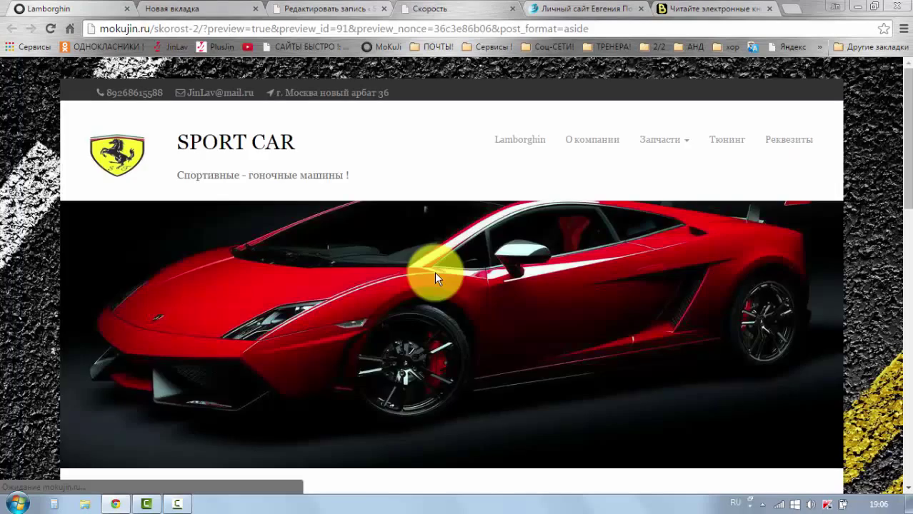
pyautogui.scroll(-1, 437, 279)
pyautogui.scroll(-10, 435, 272)
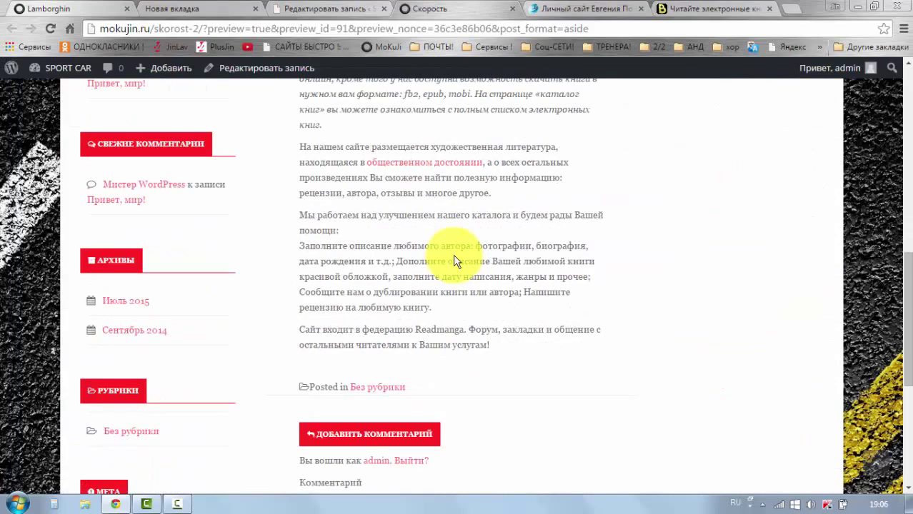
pyautogui.scroll(-1, 458, 261)
pyautogui.scroll(3, 454, 257)
pyautogui.scroll(-4, 454, 258)
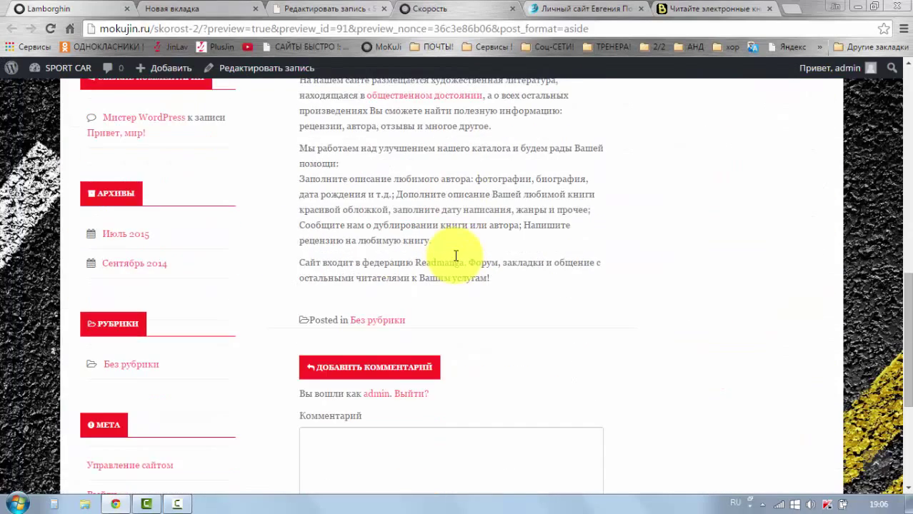
pyautogui.scroll(5, 458, 261)
pyautogui.scroll(-1, 457, 263)
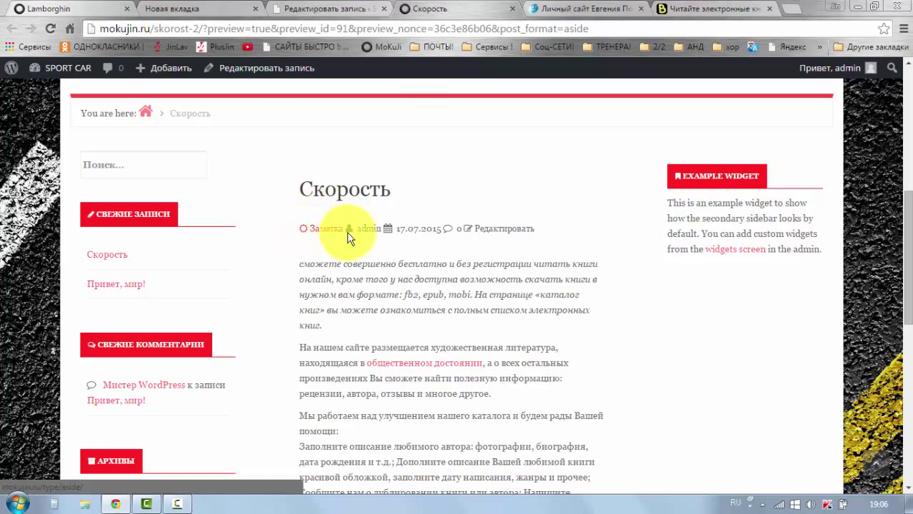
# Update the post with the Аудио format and preview the resulting page afresh
pyautogui.click(333, 9)
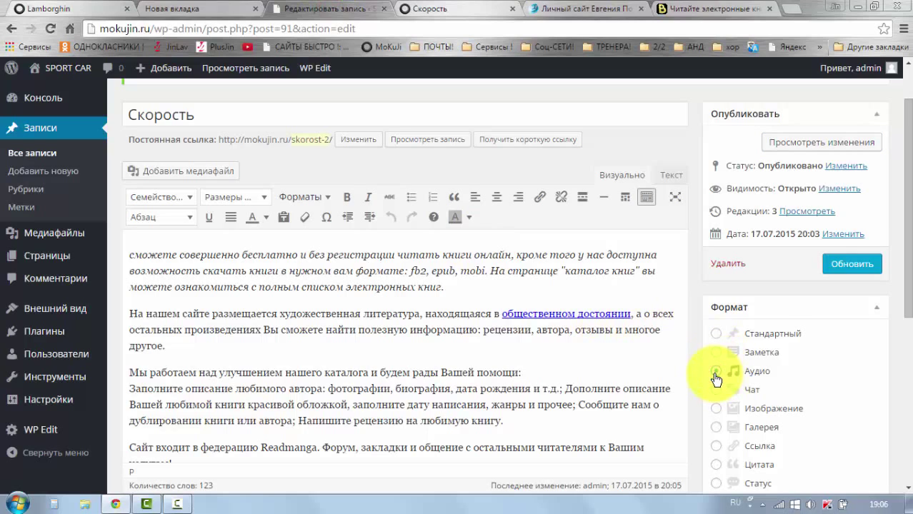
pyautogui.click(854, 269)
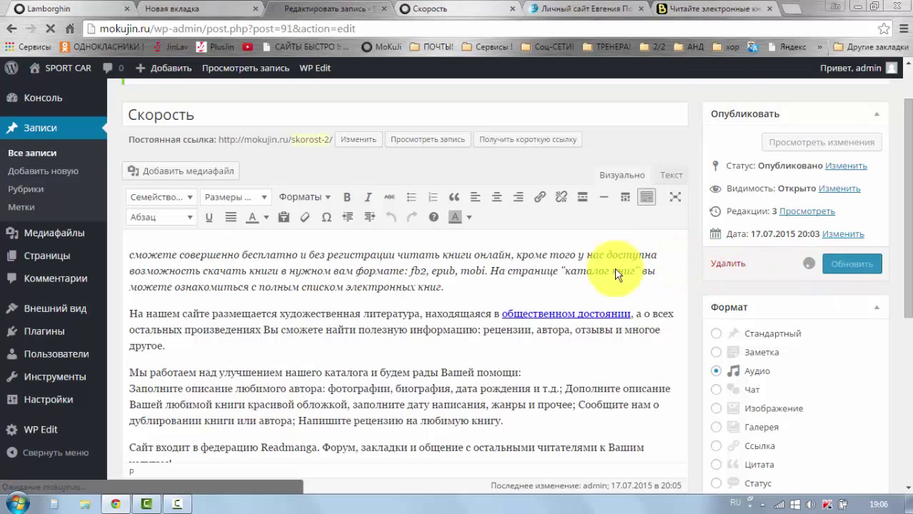
pyautogui.click(512, 9)
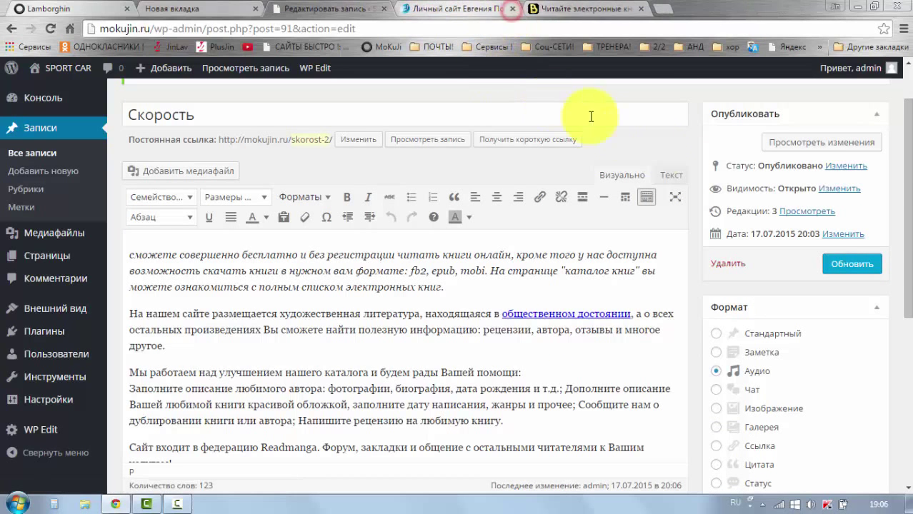
pyautogui.click(785, 150)
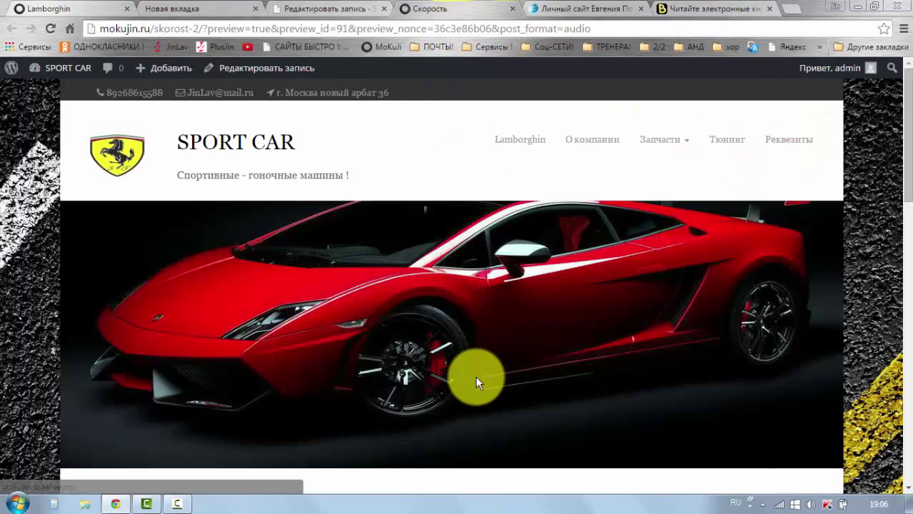
pyautogui.scroll(-2, 478, 375)
pyautogui.scroll(-3, 475, 360)
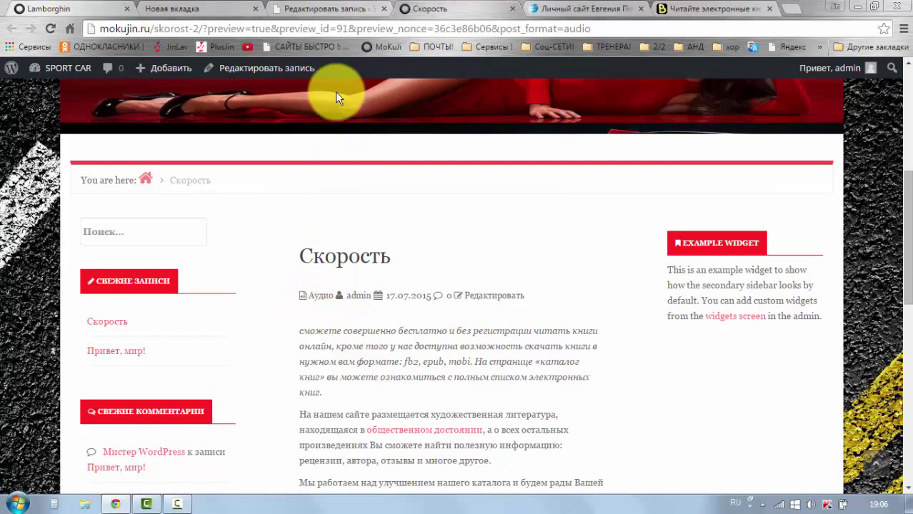
# Set the post's format back to Стандартный and update the post
pyautogui.click(311, 9)
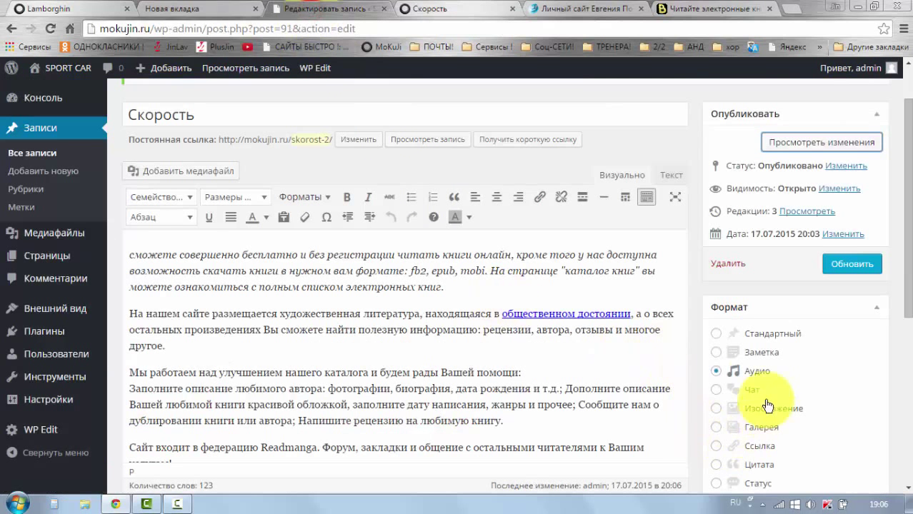
pyautogui.scroll(-1, 752, 407)
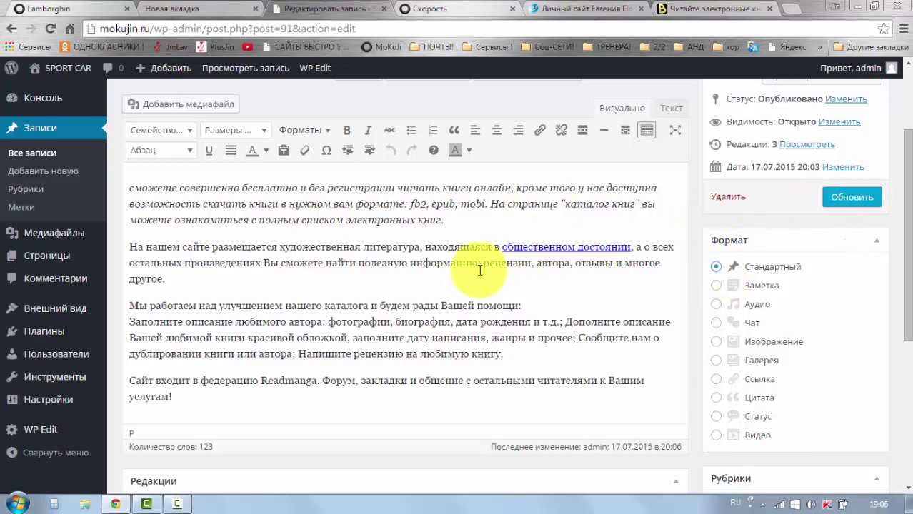
pyautogui.click(854, 199)
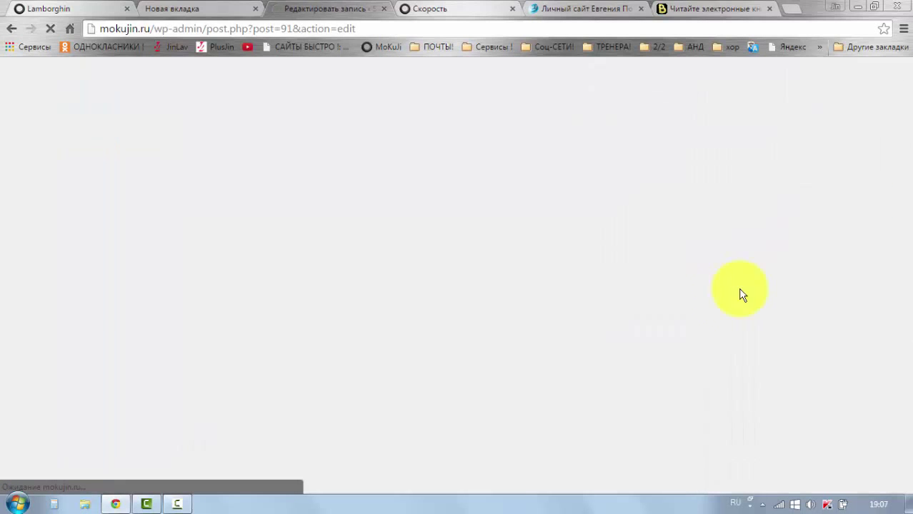
pyautogui.scroll(-2, 786, 379)
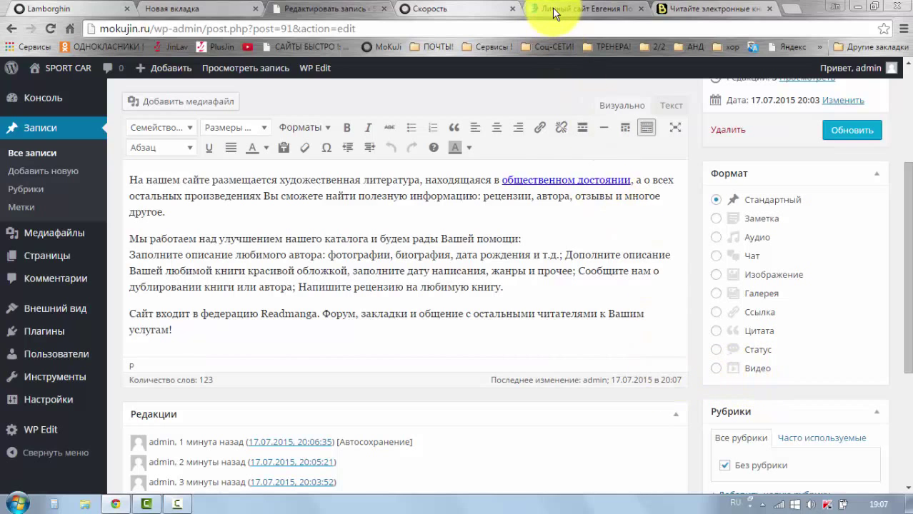
# Examine the "Скорость" preview's format label and text, and compare its layout with the illustrated articles on the other open blog
pyautogui.click(490, 10)
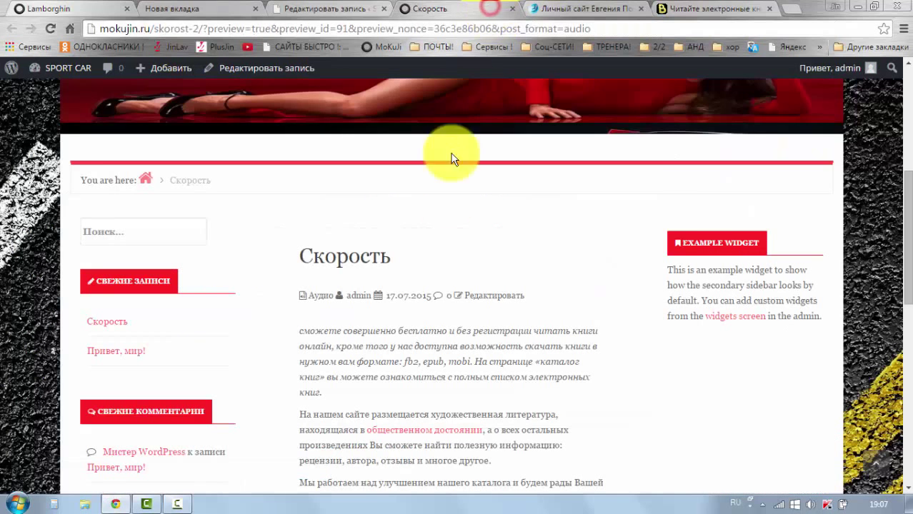
pyautogui.scroll(-4, 468, 307)
pyautogui.scroll(5, 479, 279)
pyautogui.scroll(-3, 487, 229)
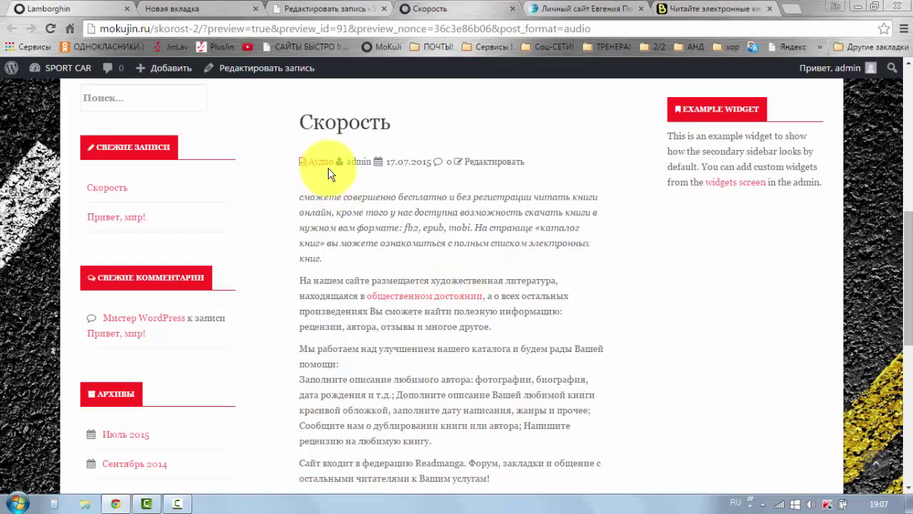
pyautogui.click(333, 13)
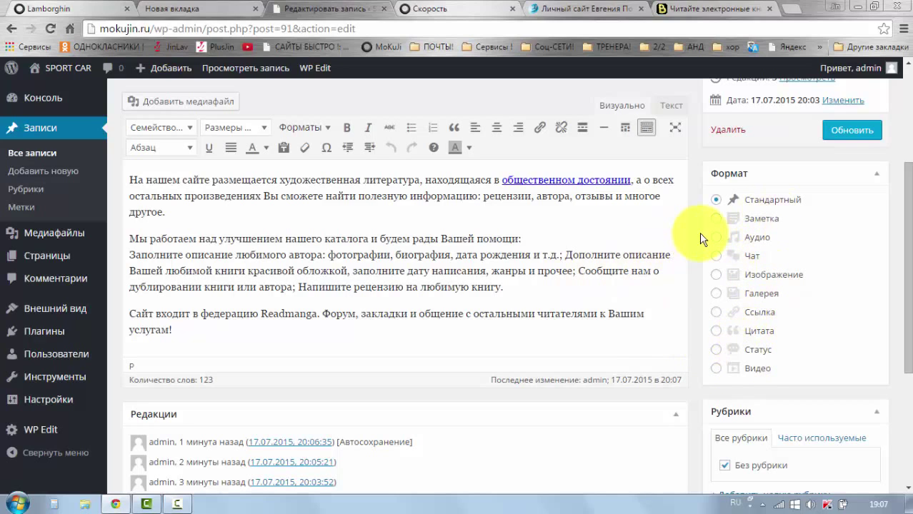
pyautogui.scroll(5, 698, 239)
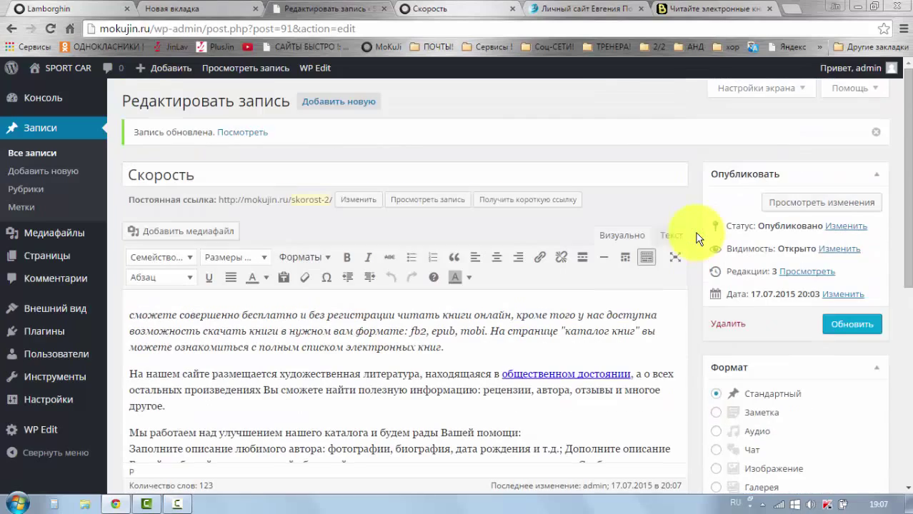
pyautogui.click(457, 10)
pyautogui.scroll(-2, 516, 220)
pyautogui.scroll(-2, 523, 209)
pyautogui.scroll(6, 523, 209)
pyautogui.scroll(-5, 521, 250)
pyautogui.scroll(4, 522, 250)
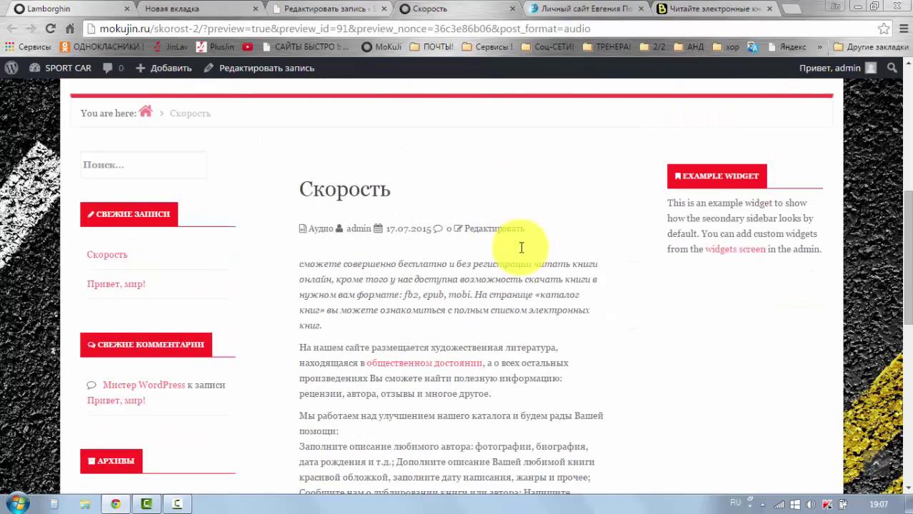
pyautogui.click(565, 13)
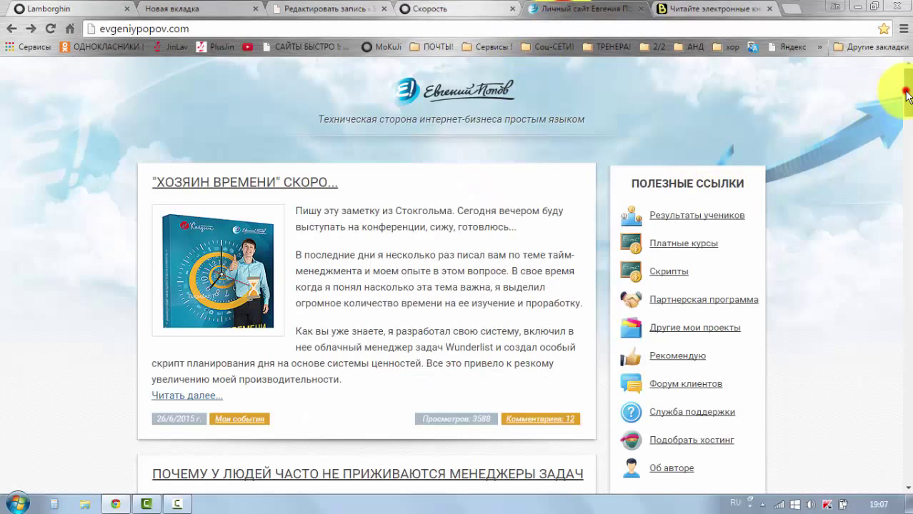
pyautogui.scroll(-2, 906, 94)
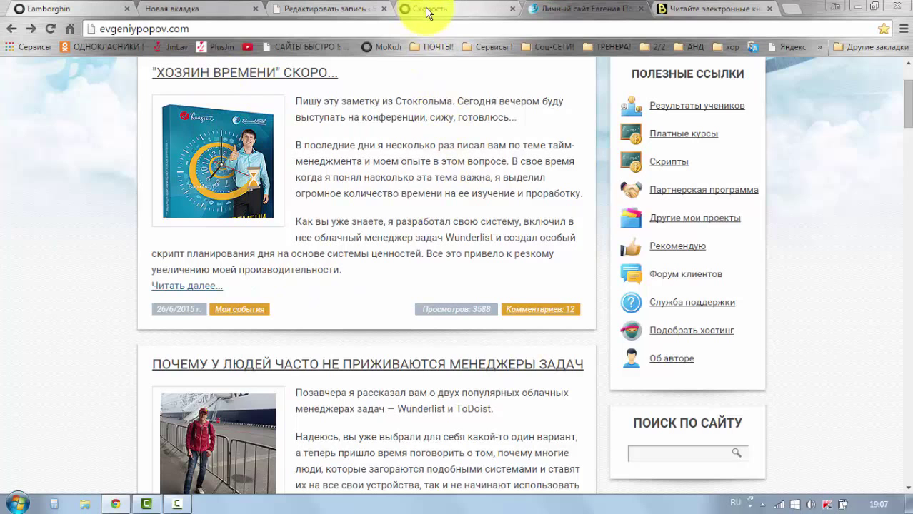
# Return to the post editor and insert devushka_i_krasnaya_ferrari-t2.jpg from the media library at the very start of the post's text
pyautogui.click(363, 10)
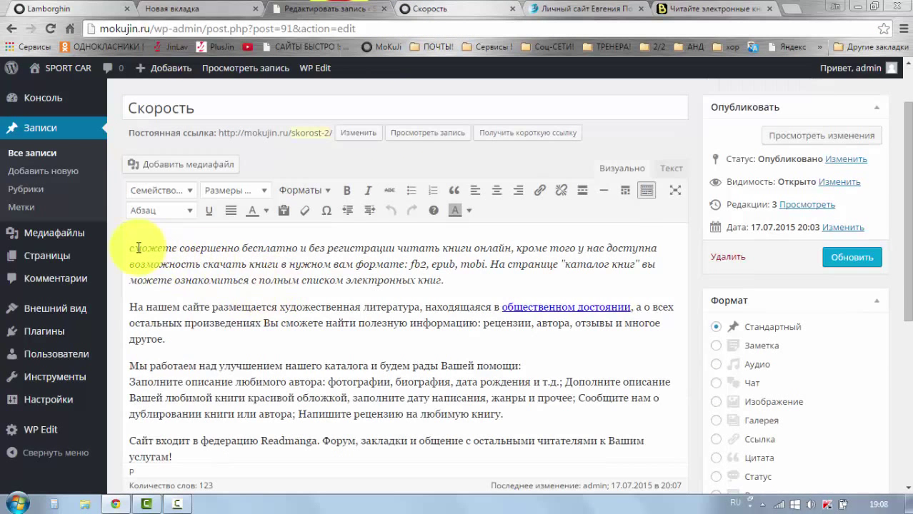
pyautogui.click(136, 248)
pyautogui.scroll(-1, 376, 259)
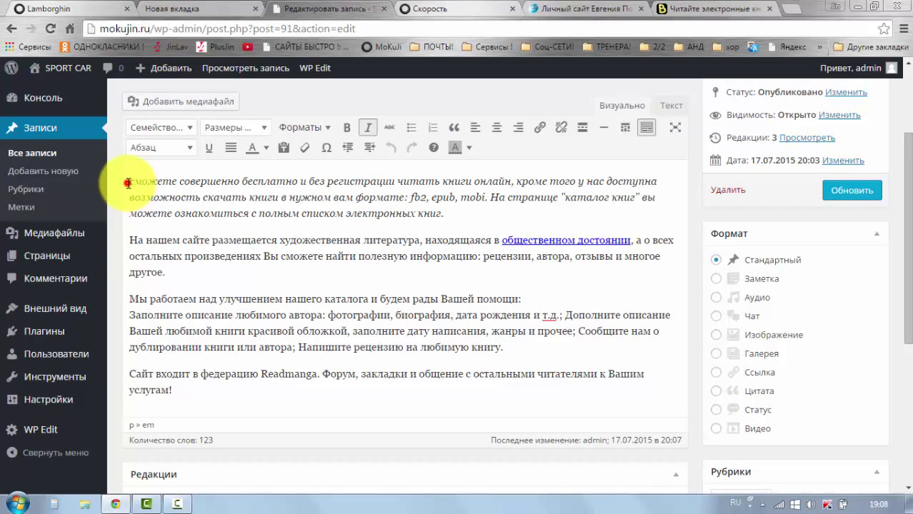
pyautogui.scroll(1, 194, 174)
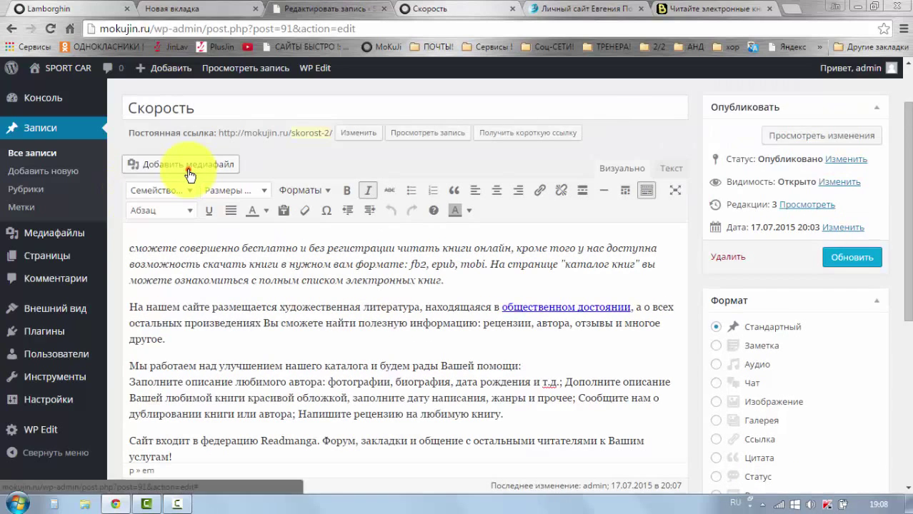
pyautogui.click(189, 174)
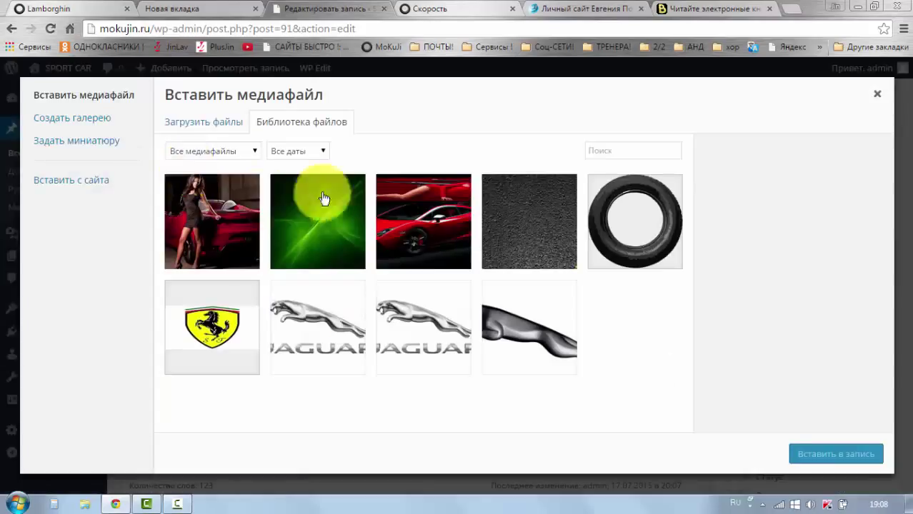
pyautogui.click(233, 226)
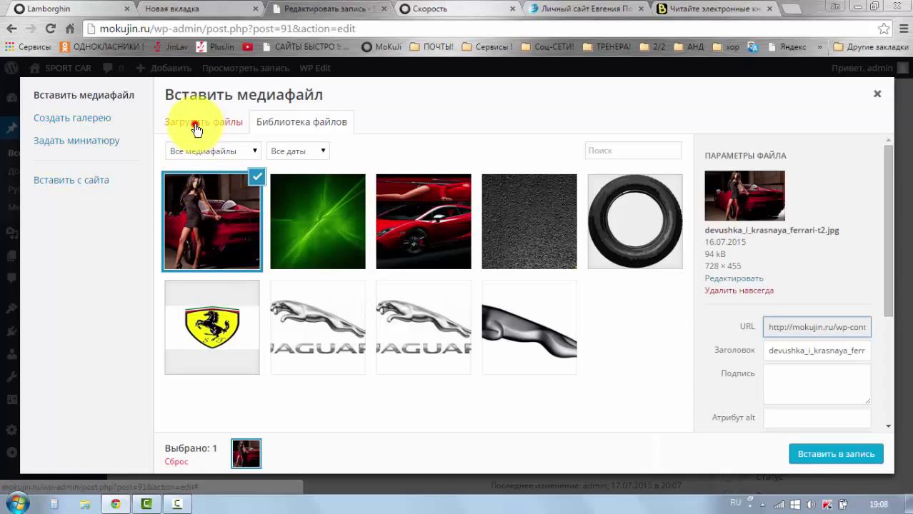
pyautogui.click(196, 127)
pyautogui.click(269, 129)
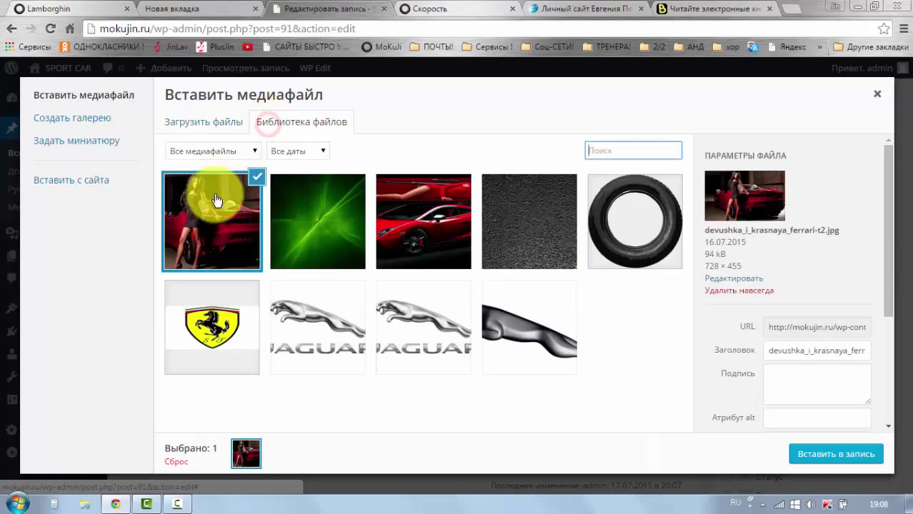
pyautogui.click(855, 456)
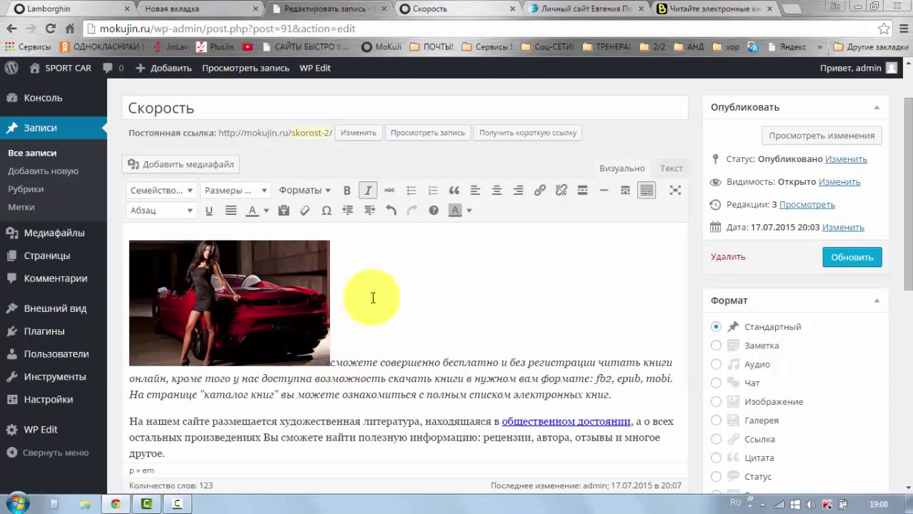
# Shrink the inserted car image slightly in the post's text and update the post
pyautogui.click(319, 295)
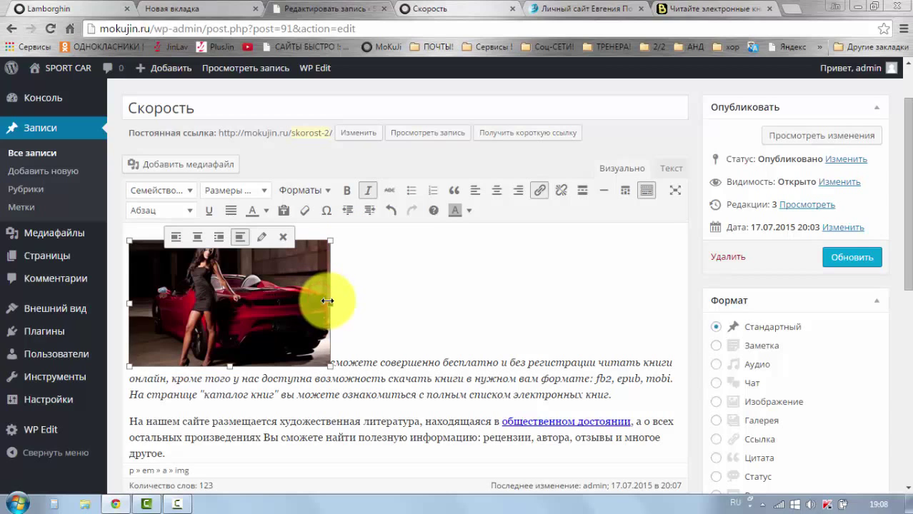
pyautogui.moveTo(310, 302); pyautogui.dragTo(301, 301)
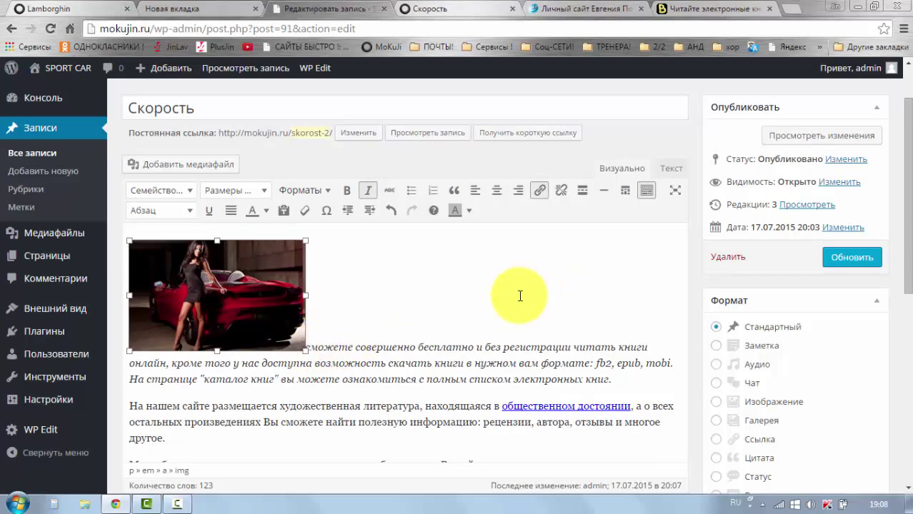
pyautogui.scroll(-1, 496, 297)
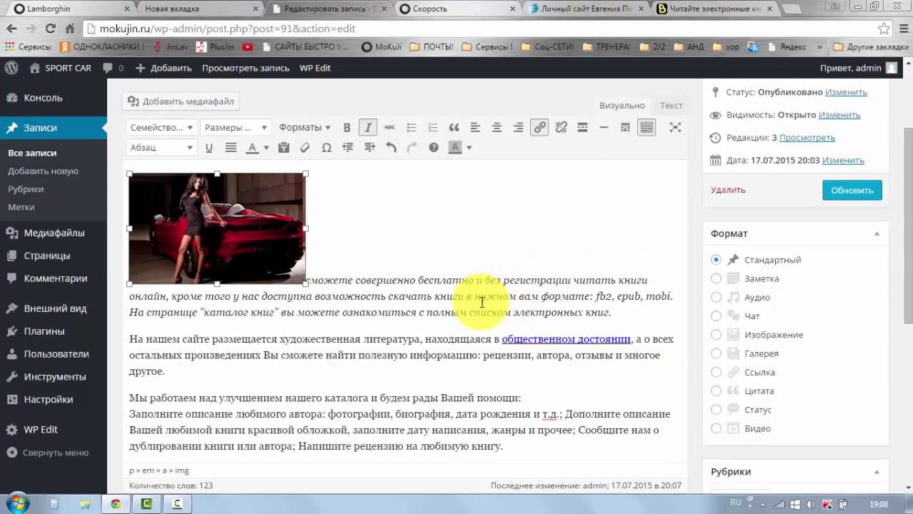
pyautogui.scroll(-1, 482, 303)
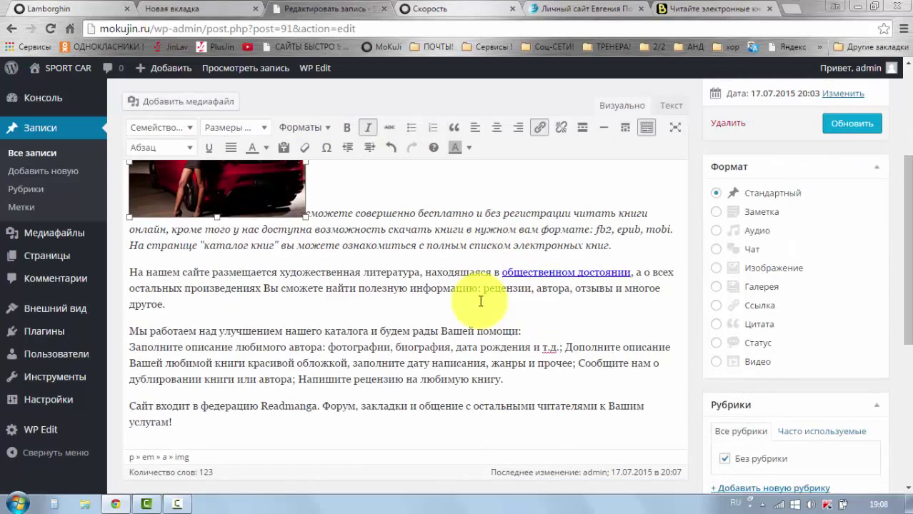
pyautogui.click(846, 128)
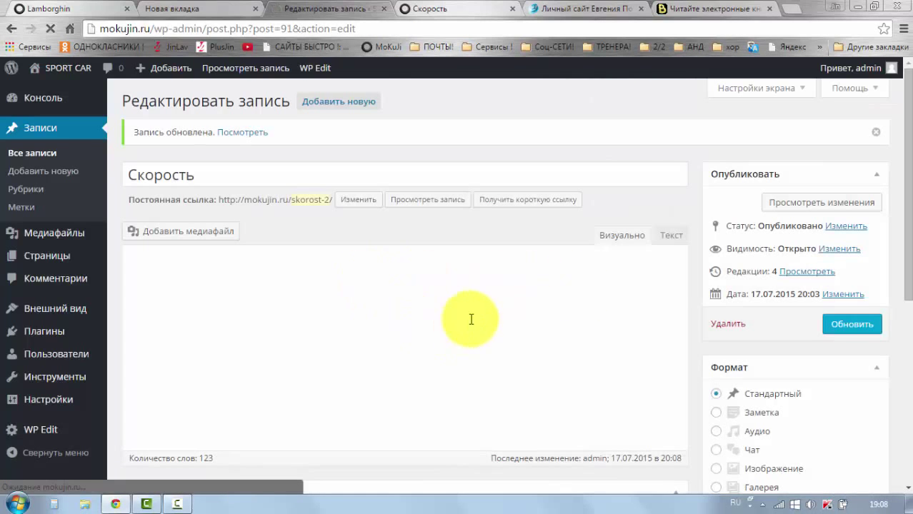
pyautogui.scroll(-2, 471, 319)
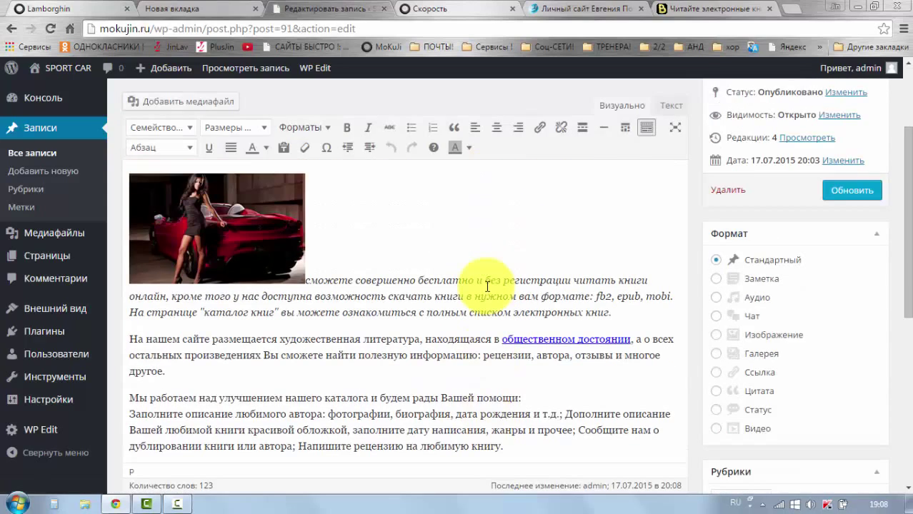
pyautogui.scroll(-2, 483, 306)
pyautogui.scroll(3, 483, 306)
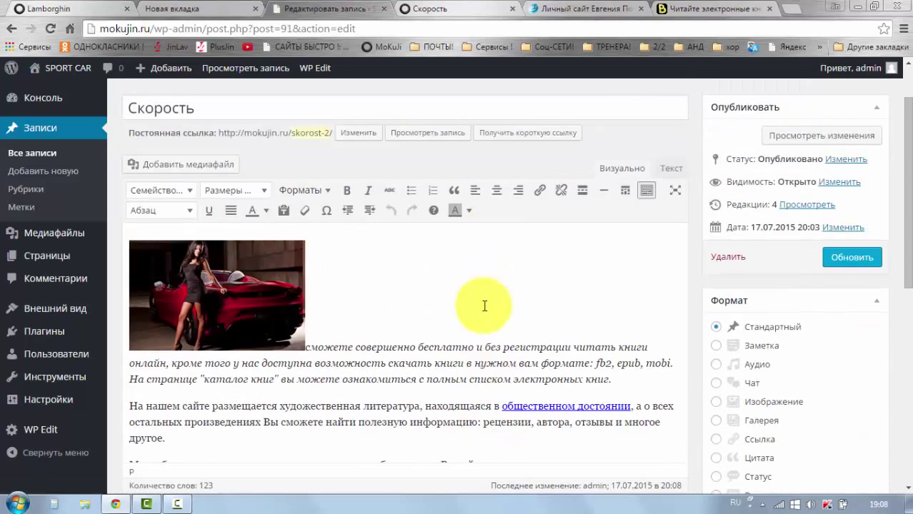
# After a glance at the other blog's illustrated articles, set devushka_i_krasnaya_ferrari-t2.jpg as the post's thumbnail and update the post
pyautogui.click(588, 10)
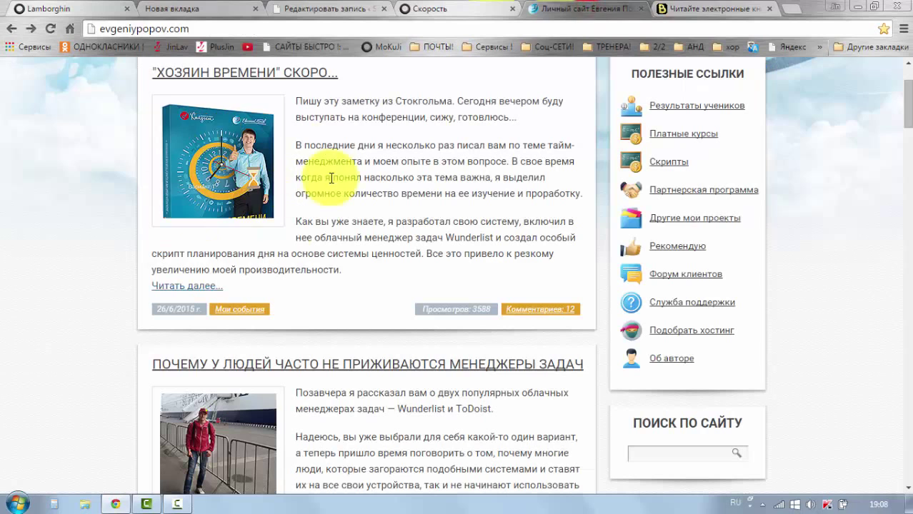
pyautogui.click(354, 10)
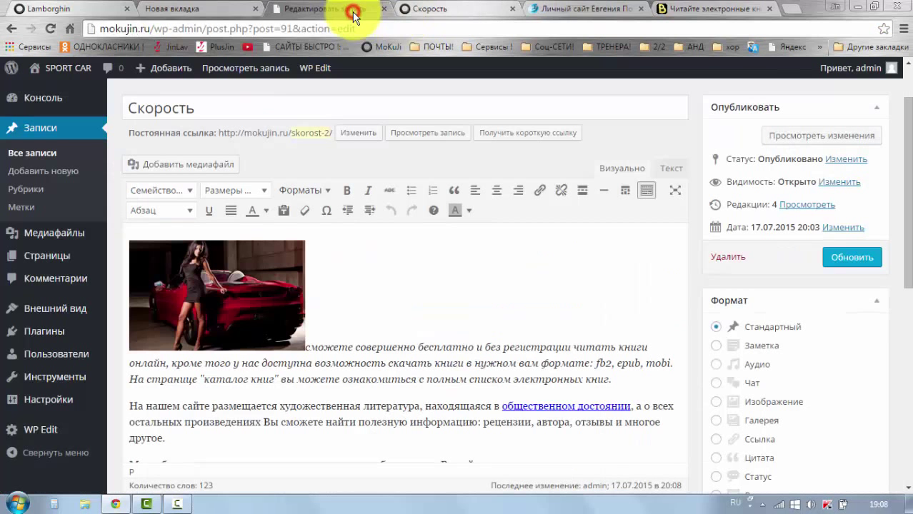
pyautogui.scroll(-5, 706, 328)
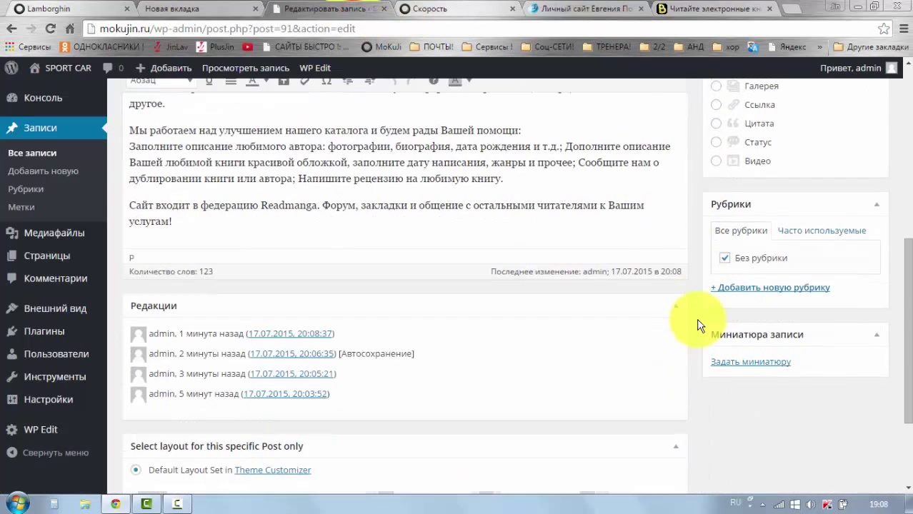
pyautogui.click(741, 365)
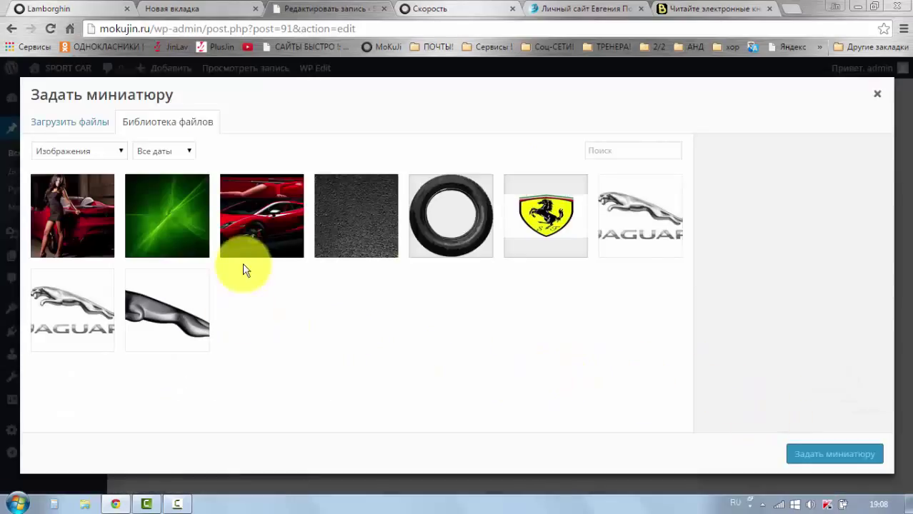
pyautogui.click(66, 210)
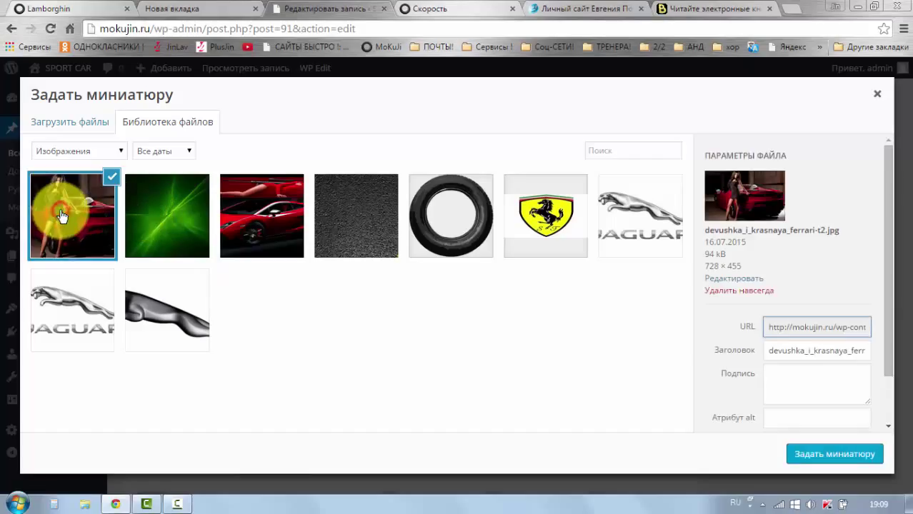
pyautogui.click(795, 454)
pyautogui.scroll(-1, 669, 375)
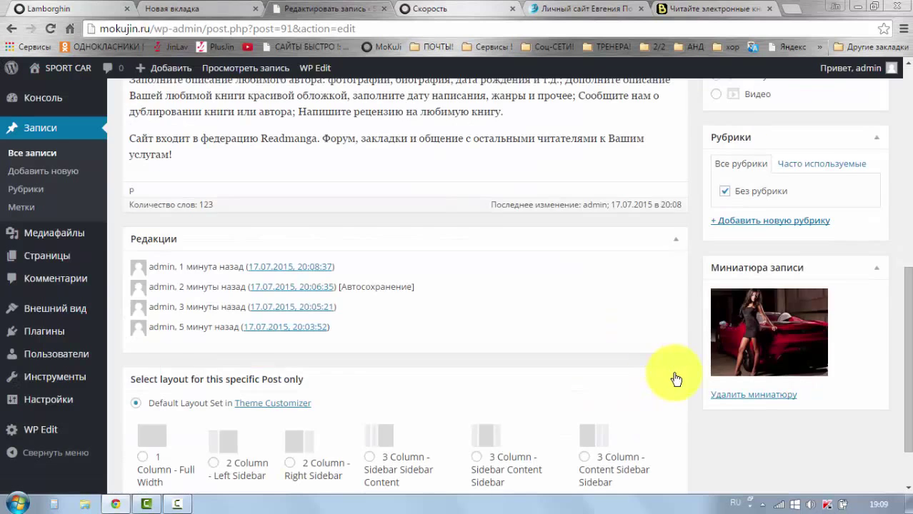
pyautogui.scroll(4, 675, 378)
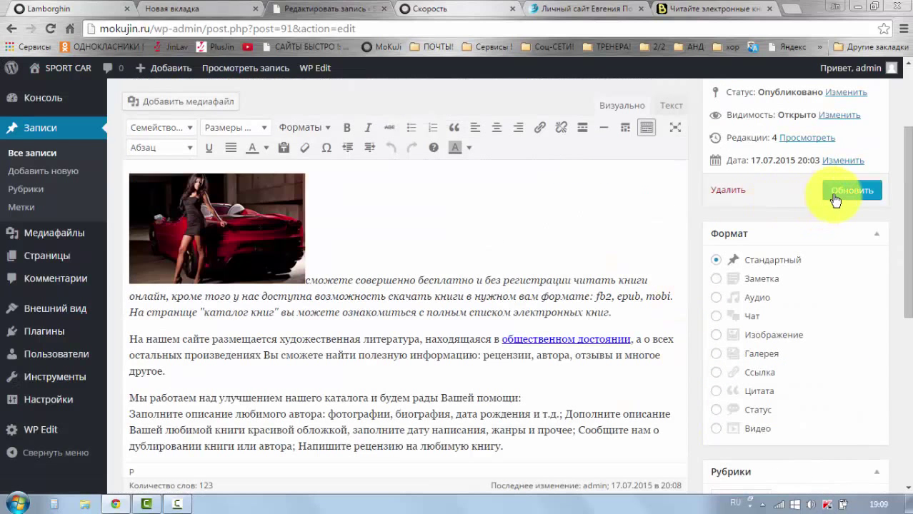
pyautogui.click(836, 197)
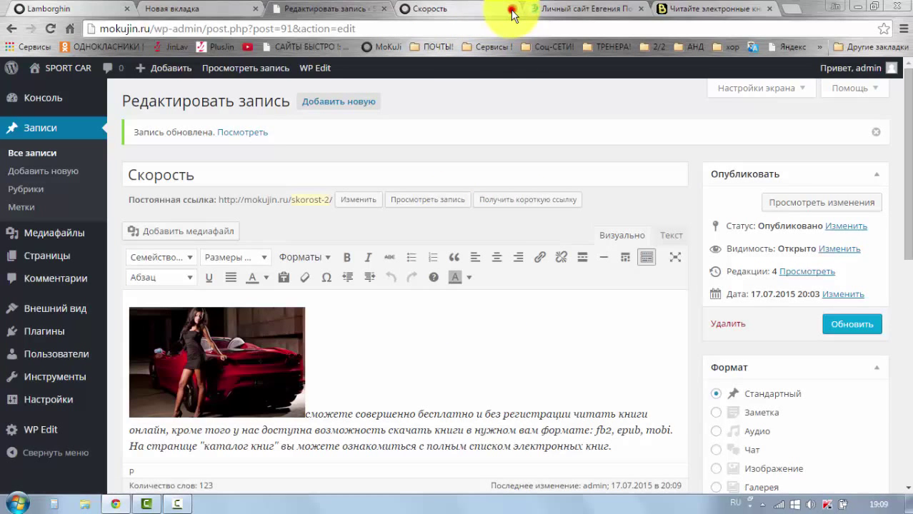
# Preview the updated post afresh and examine how the image and text are laid out on its page
pyautogui.click(781, 205)
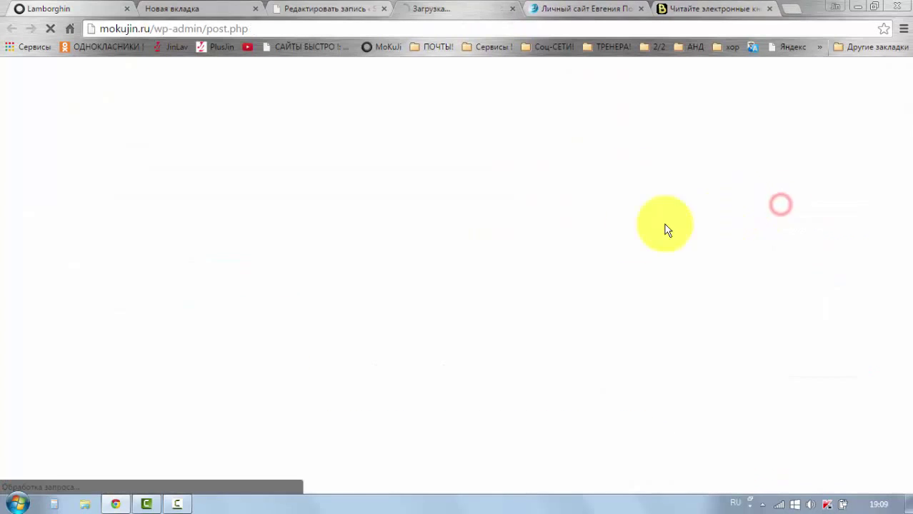
pyautogui.scroll(-3, 477, 254)
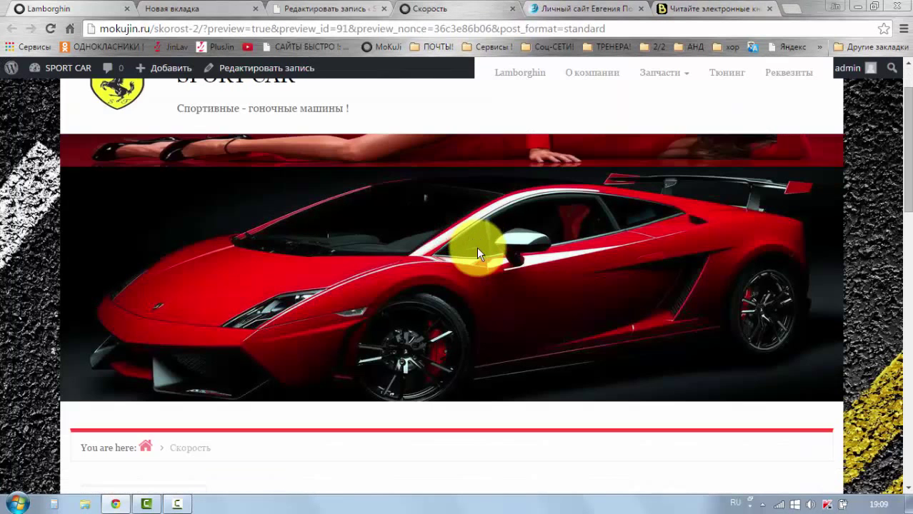
pyautogui.scroll(-2, 478, 253)
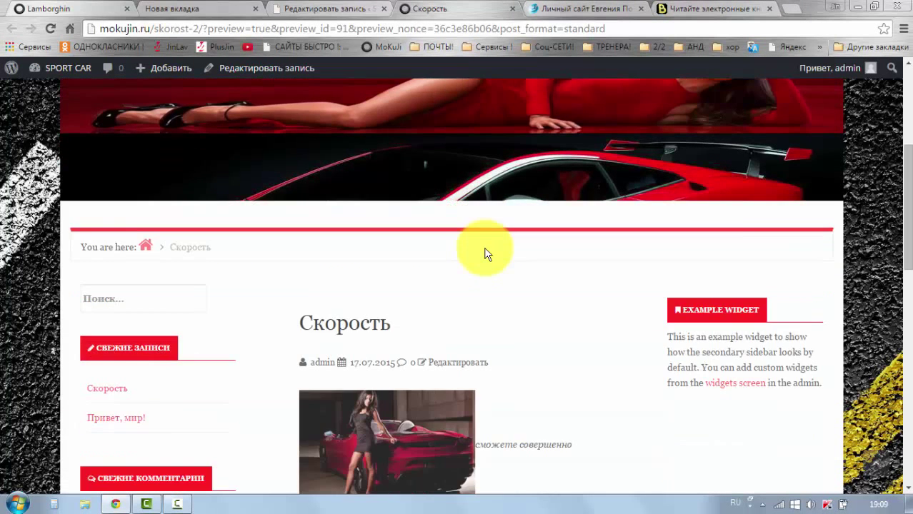
pyautogui.scroll(-2, 484, 254)
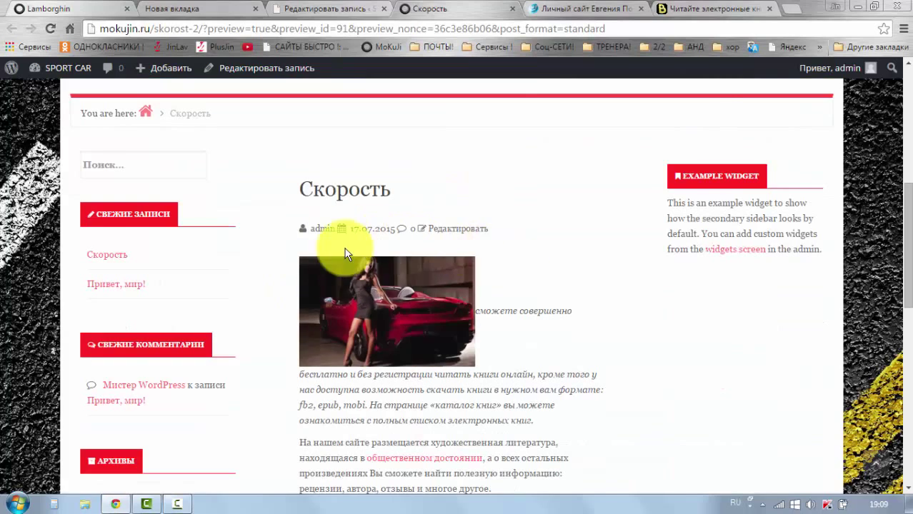
pyautogui.scroll(-8, 503, 270)
pyautogui.scroll(8, 502, 272)
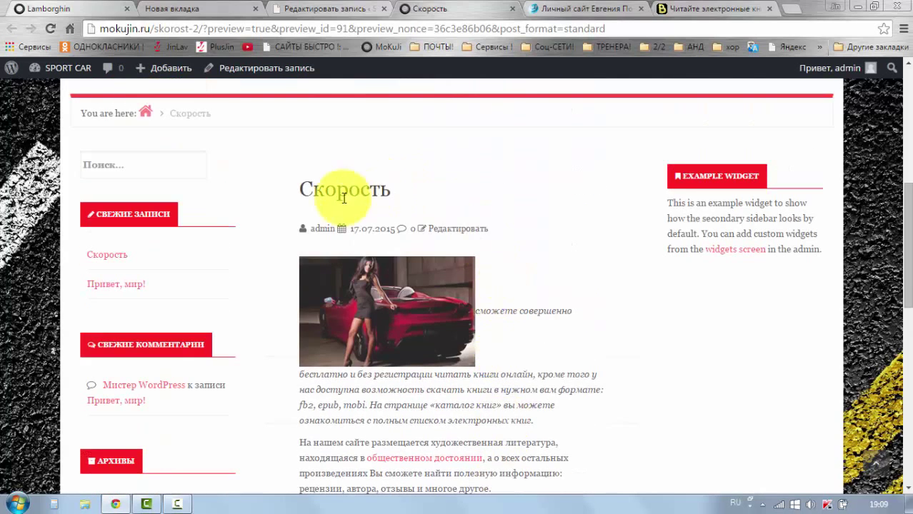
# Compare the "Скорость" preview with the other blog's illustrated articles, and examine the page from its header down to the post's image
pyautogui.click(568, 12)
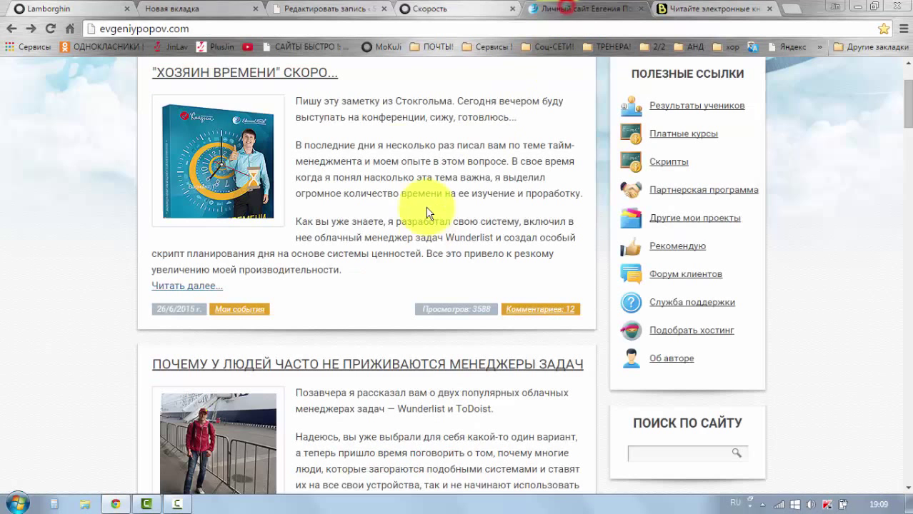
pyautogui.click(428, 10)
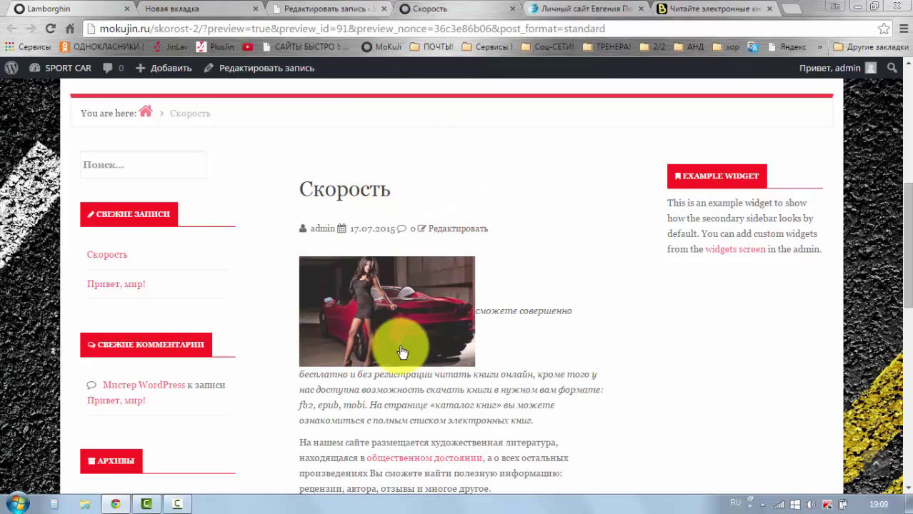
pyautogui.scroll(1, 402, 243)
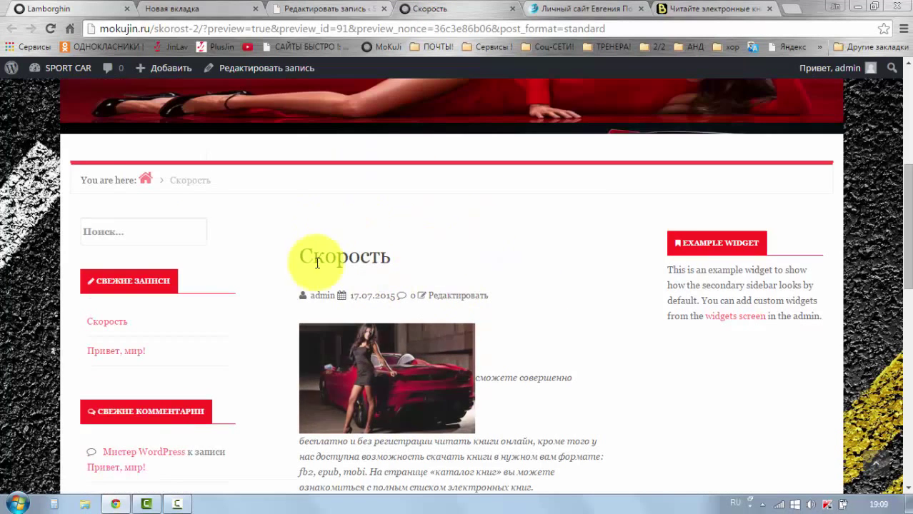
pyautogui.scroll(-1, 500, 230)
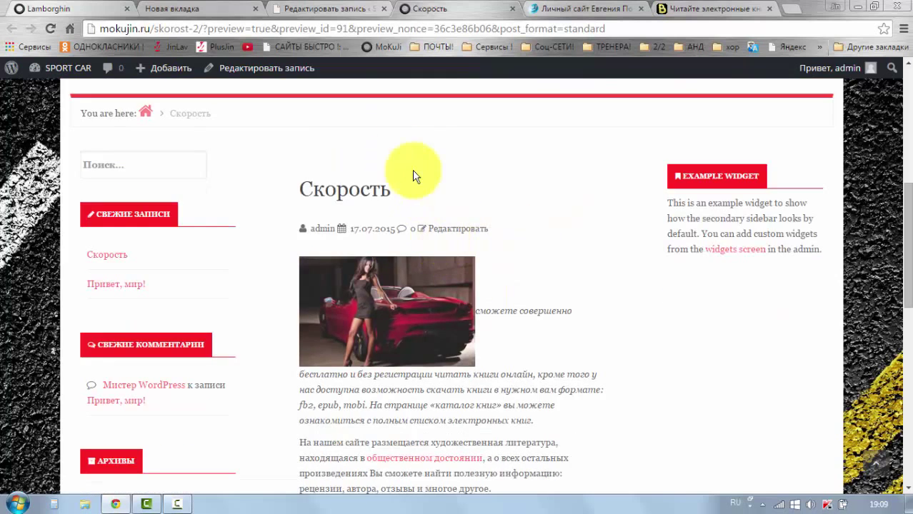
pyautogui.scroll(6, 471, 275)
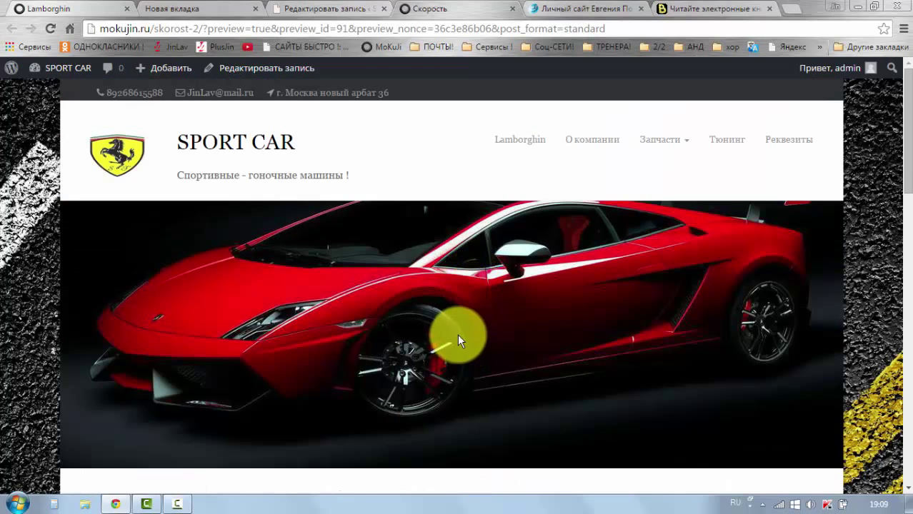
pyautogui.scroll(-1, 457, 335)
pyautogui.scroll(-2, 457, 336)
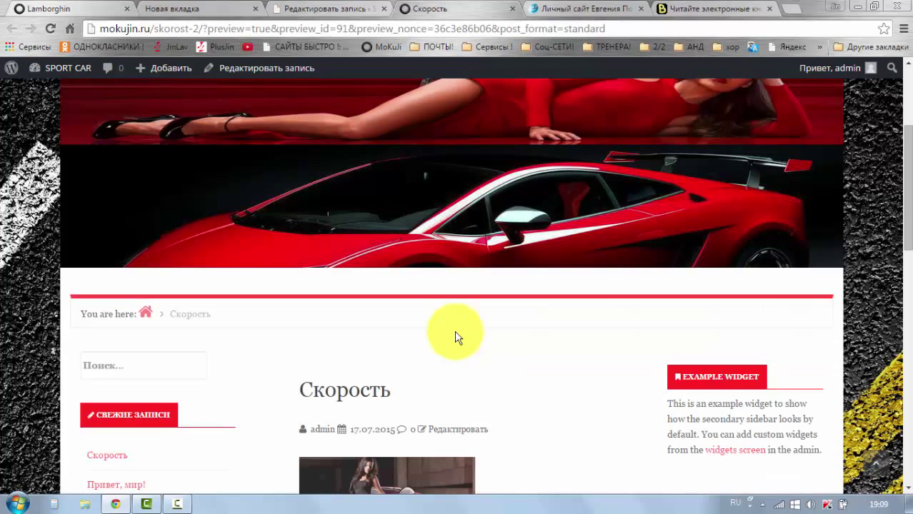
pyautogui.scroll(-1, 458, 338)
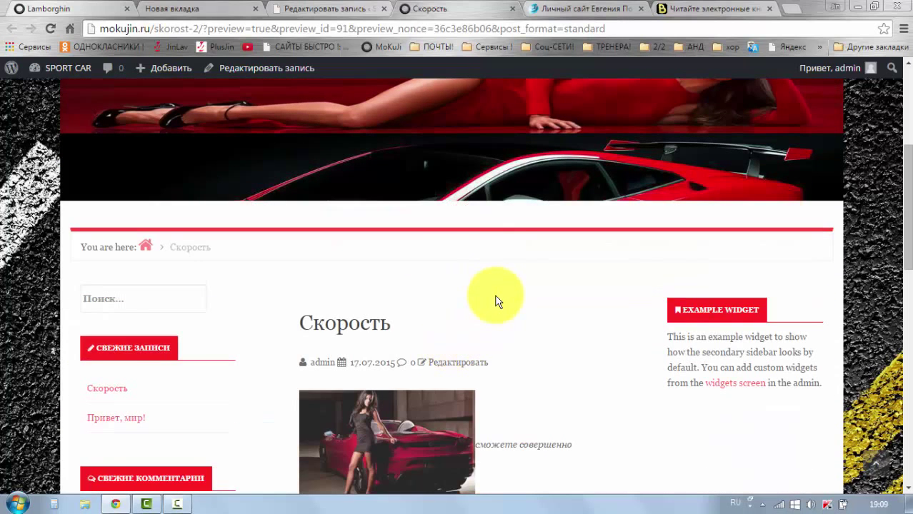
pyautogui.scroll(4, 457, 322)
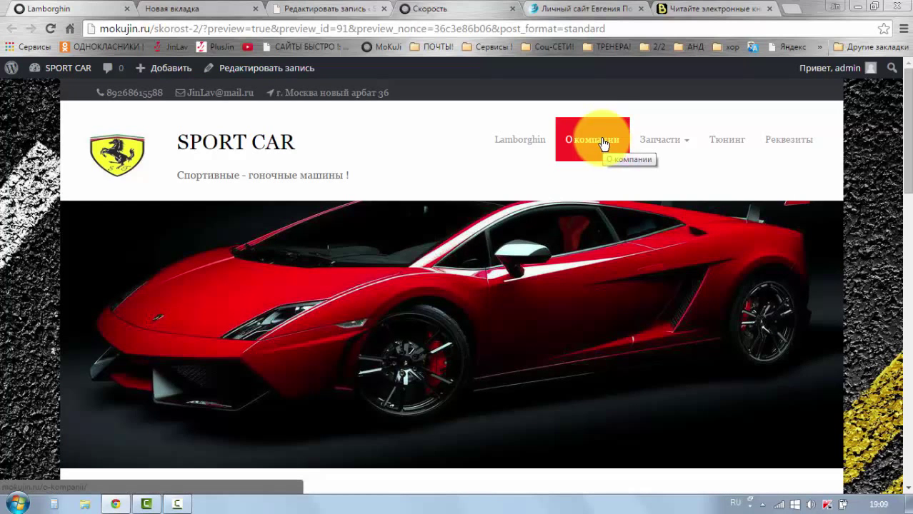
# Examine the "Скорость" preview page from the header menu down through the post's image and text
pyautogui.scroll(-1, 511, 305)
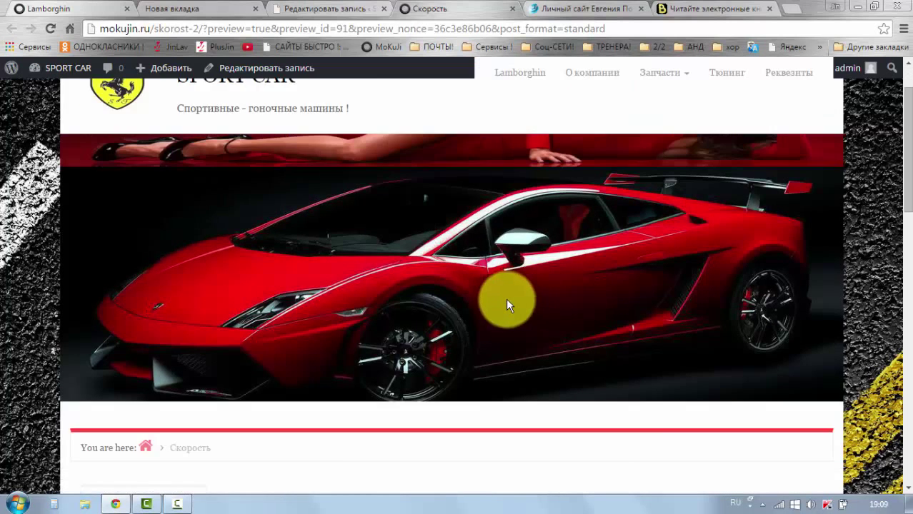
pyautogui.scroll(-4, 512, 306)
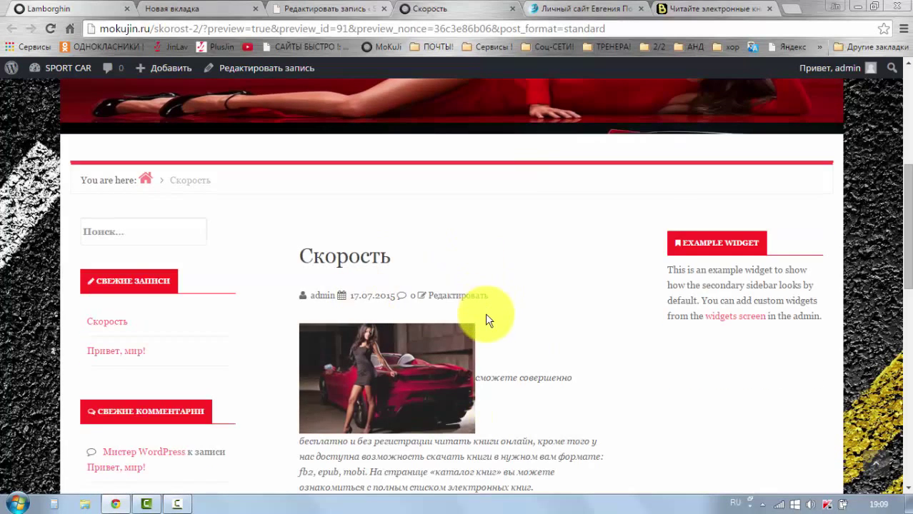
pyautogui.scroll(4, 471, 326)
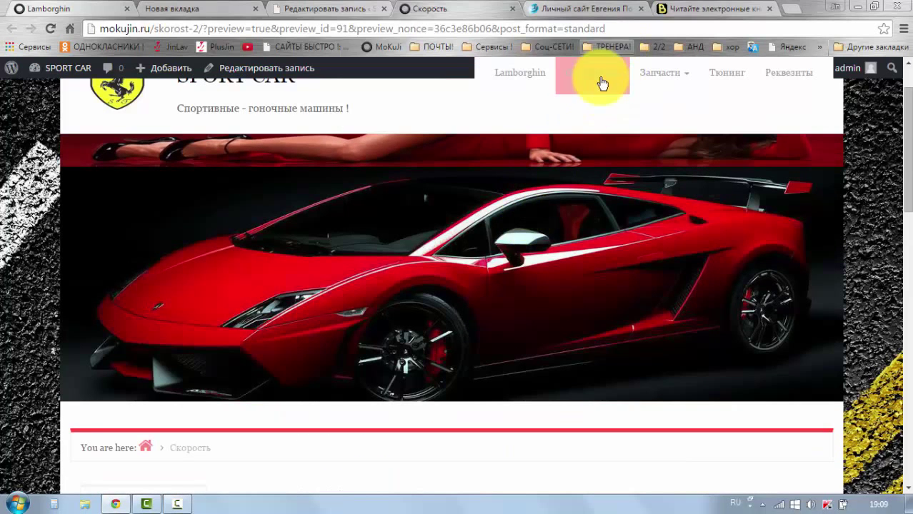
pyautogui.scroll(-3, 470, 310)
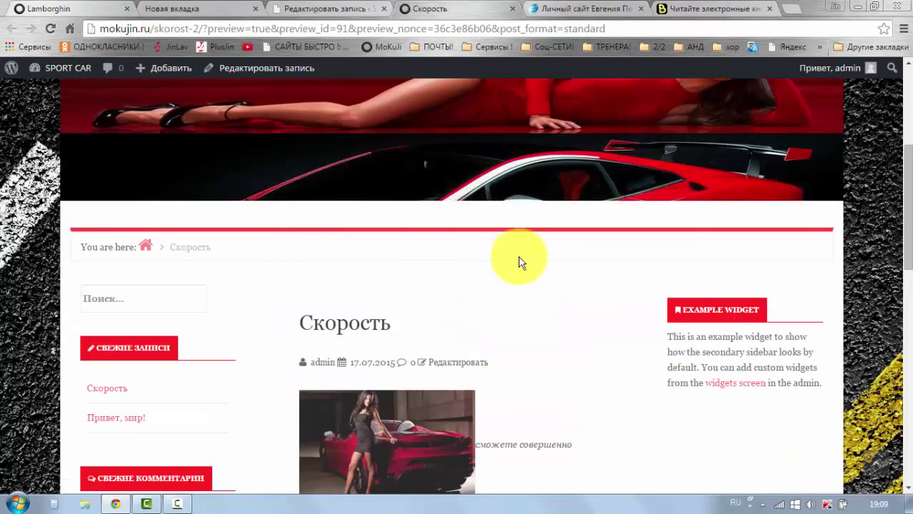
pyautogui.scroll(1, 476, 354)
pyautogui.scroll(1, 478, 353)
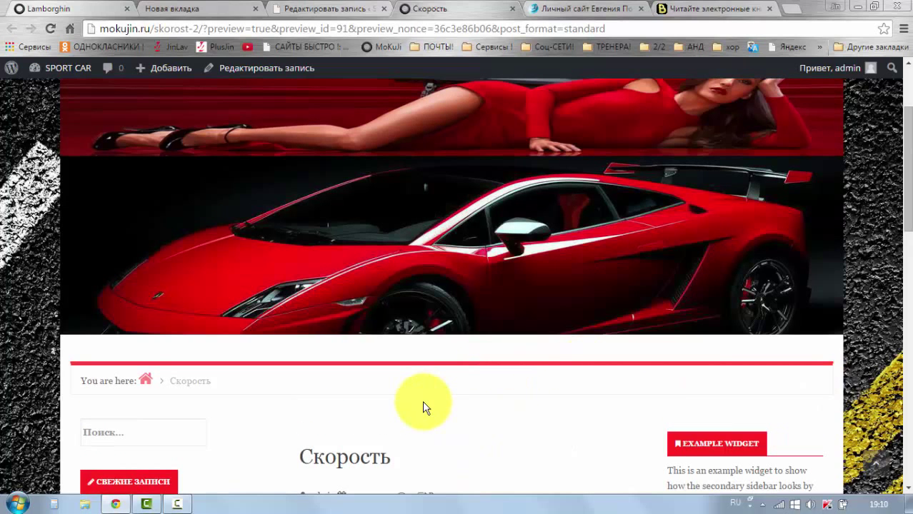
pyautogui.scroll(-3, 429, 397)
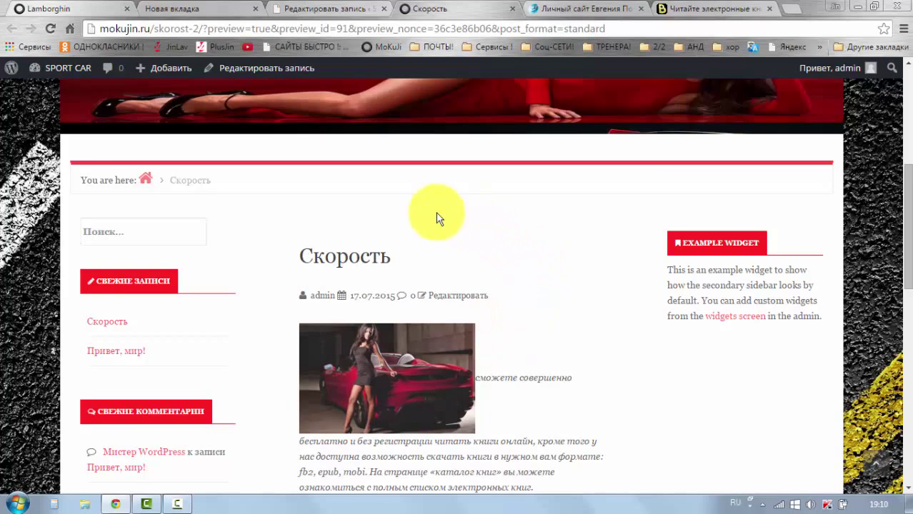
pyautogui.scroll(-3, 543, 229)
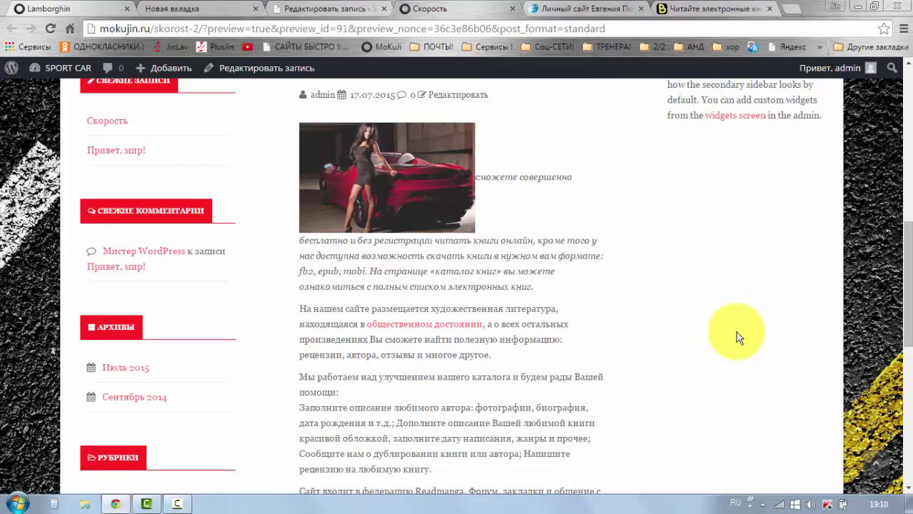
pyautogui.scroll(10, 505, 336)
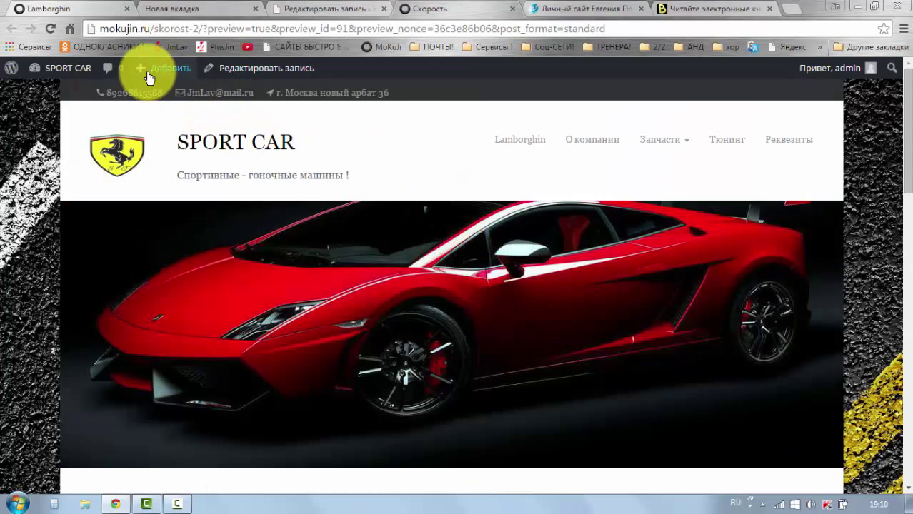
# Create a new page titled "Блог новости", publish it and view the published page
pyautogui.moveTo(148, 77)
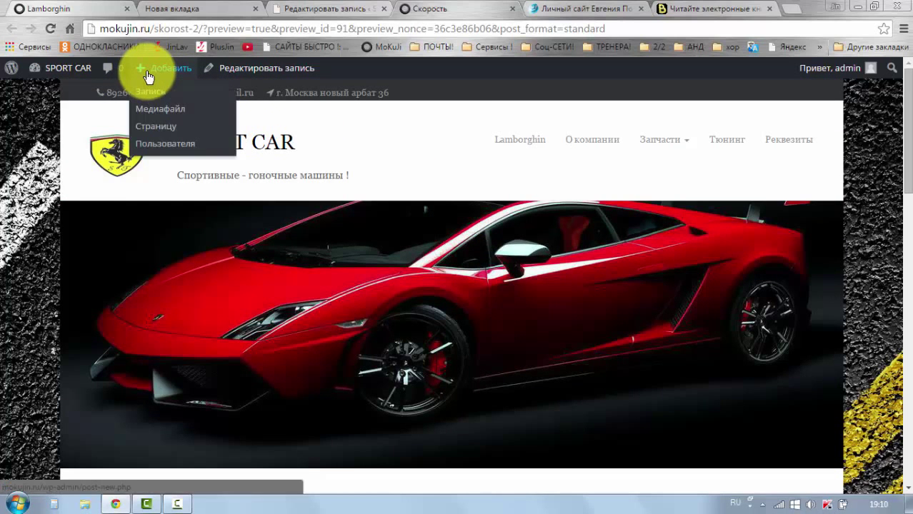
pyautogui.click(158, 127)
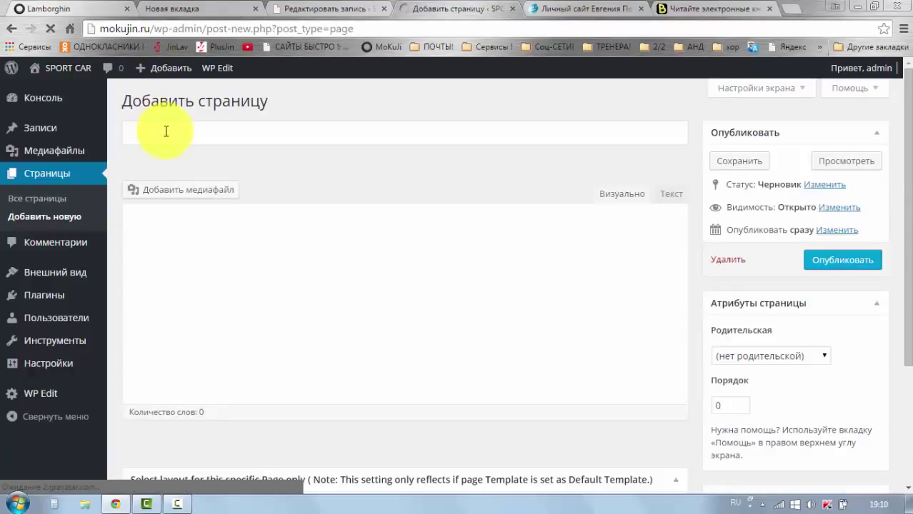
pyautogui.click(166, 132)
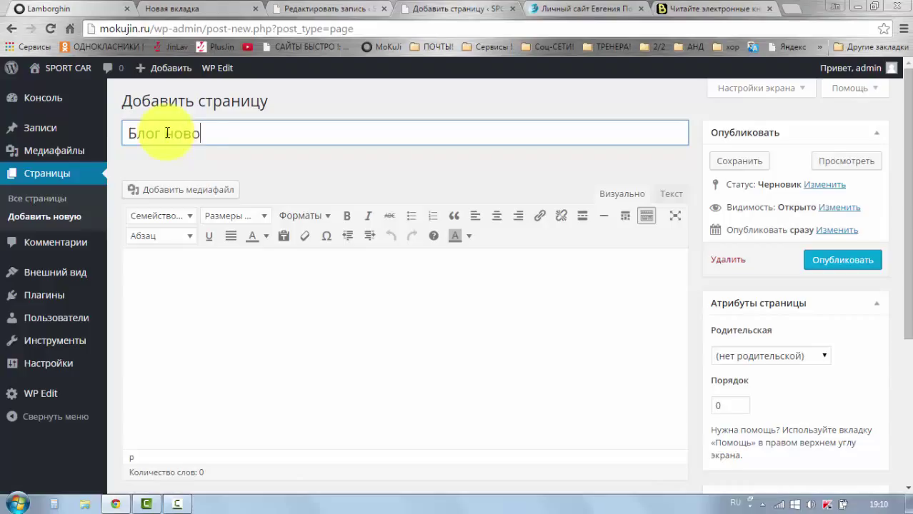
pyautogui.click(224, 170)
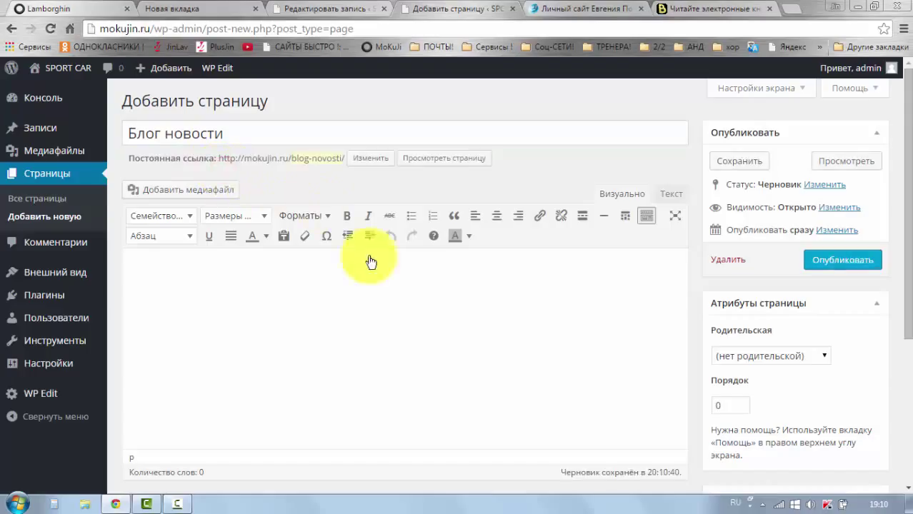
pyautogui.click(851, 262)
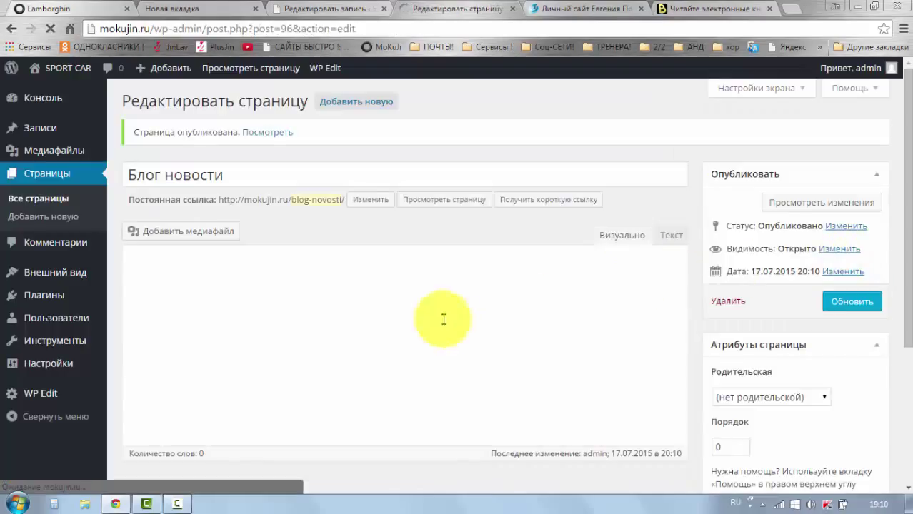
pyautogui.click(418, 301)
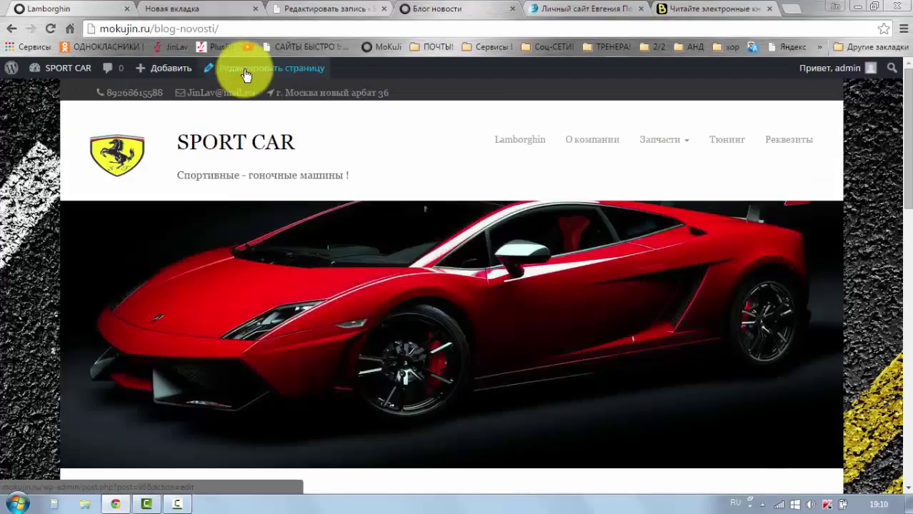
# Go back to the site's dashboard and open the Чтение settings
pyautogui.moveTo(40, 72)
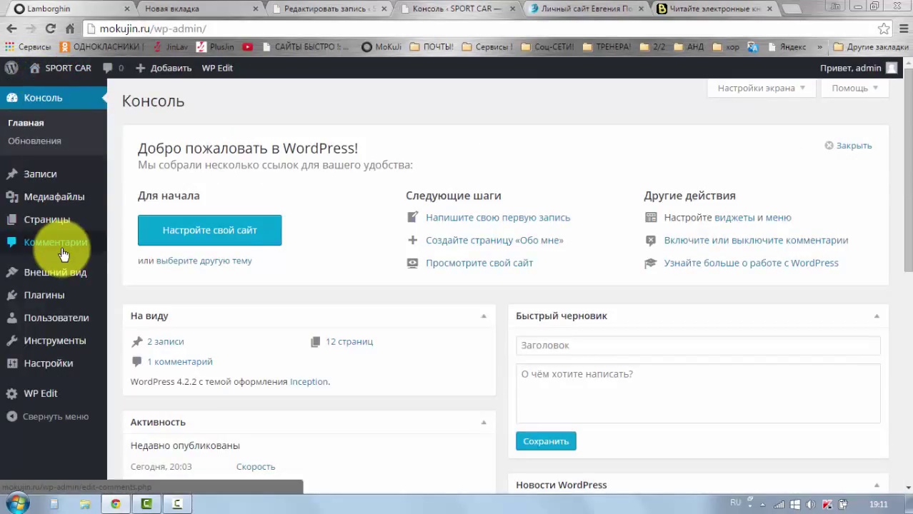
pyautogui.moveTo(42, 367)
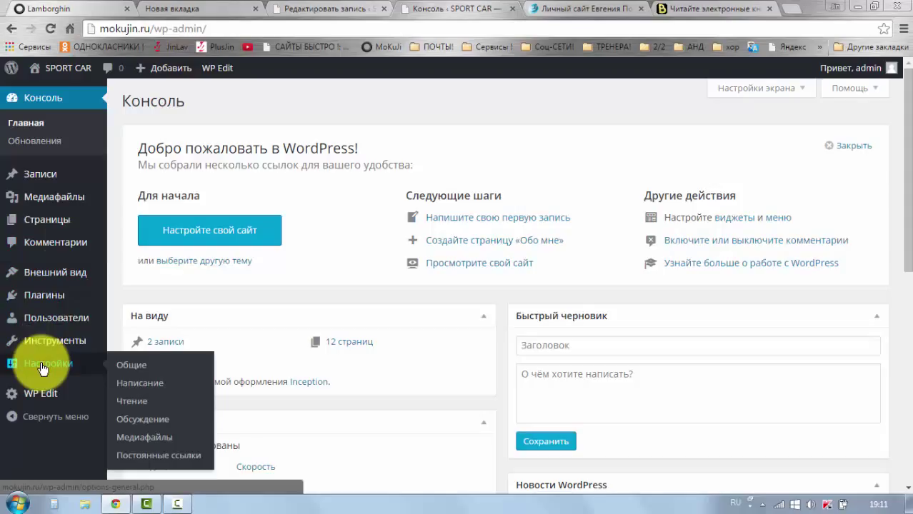
pyautogui.click(127, 402)
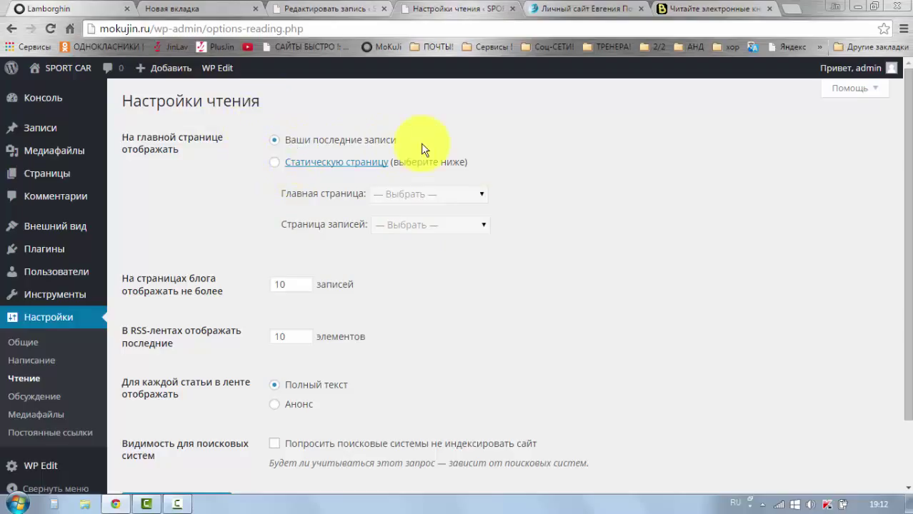
# Set the front page to display a static page, check the Lamborghin page on the site, and choose "запчасти" as the main page
pyautogui.click(274, 163)
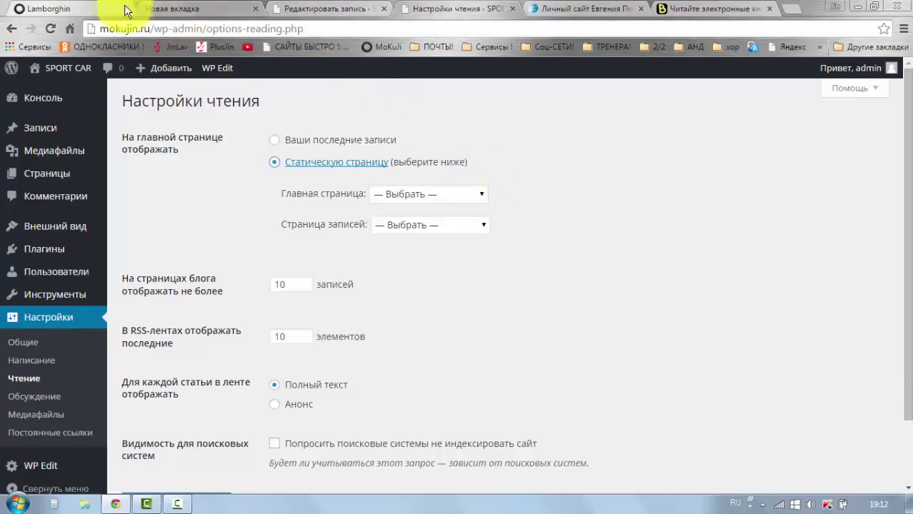
pyautogui.click(84, 7)
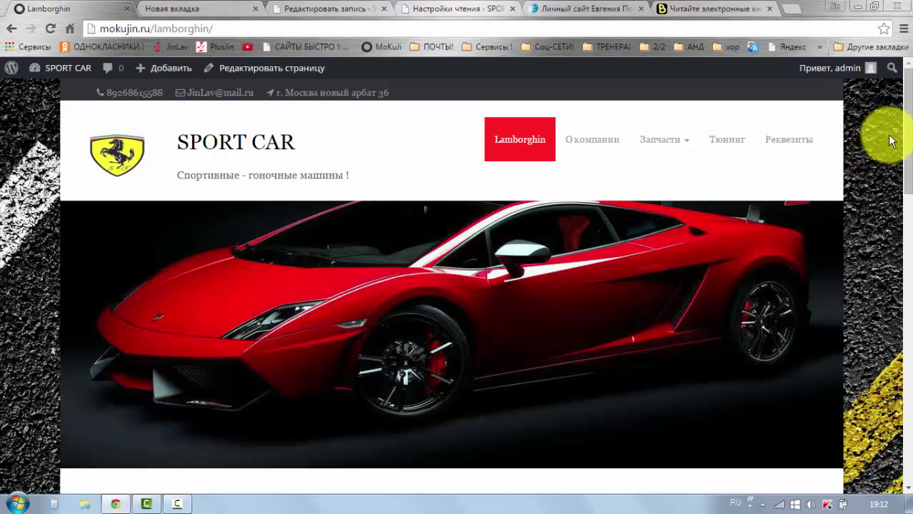
pyautogui.moveTo(909, 123); pyautogui.dragTo(889, 267)
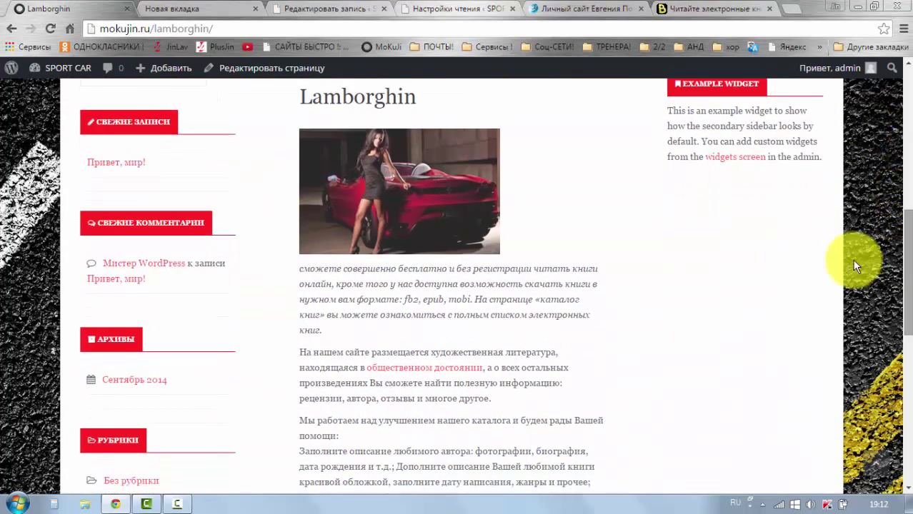
pyautogui.scroll(-3, 377, 296)
pyautogui.scroll(10, 461, 334)
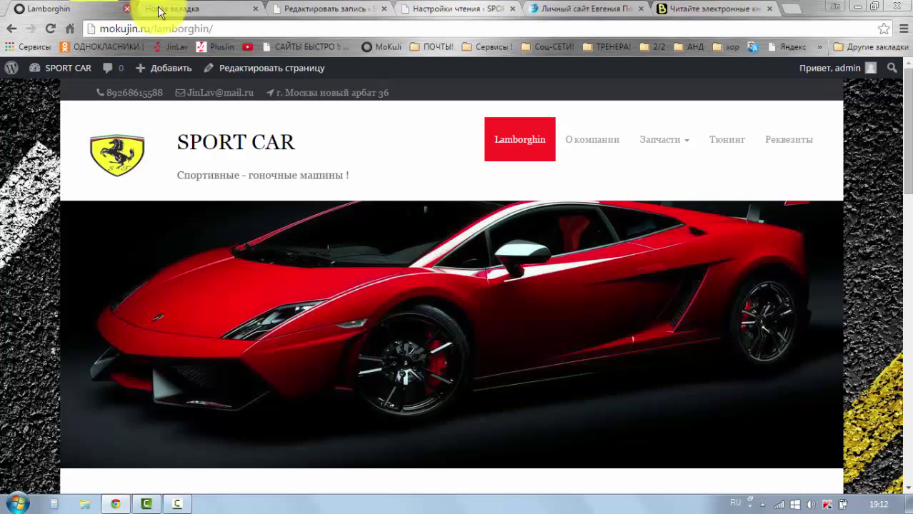
pyautogui.click(418, 8)
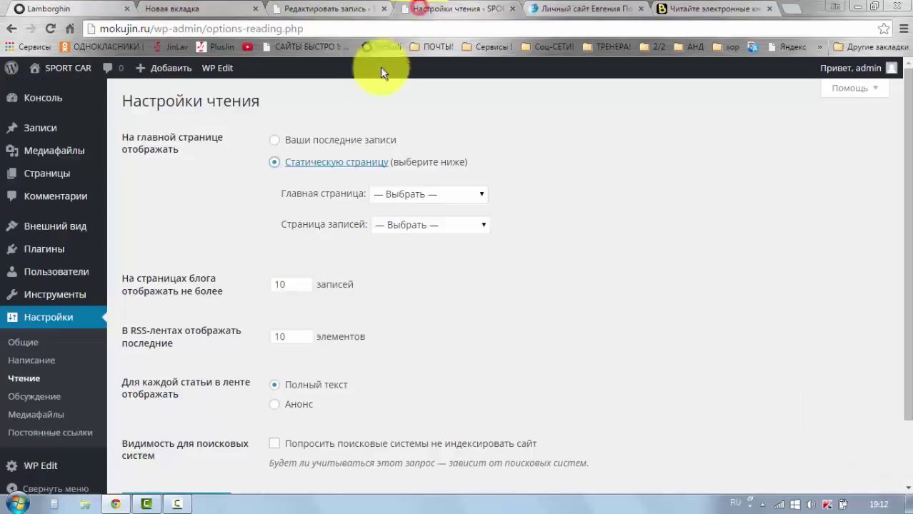
pyautogui.click(482, 199)
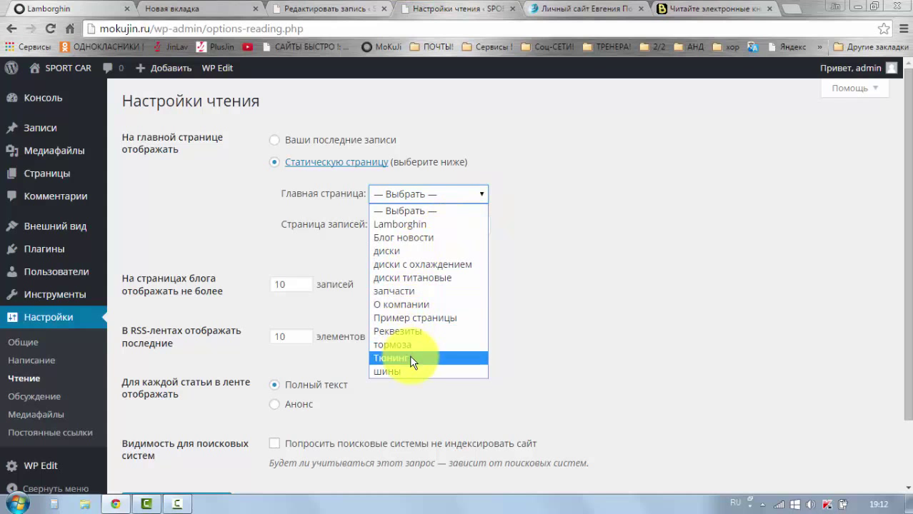
pyautogui.click(419, 294)
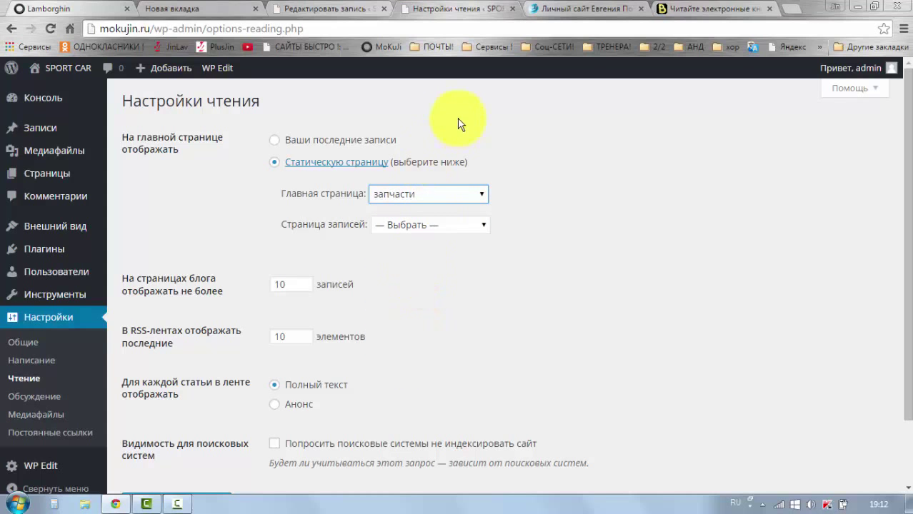
# Look over the site's Запчасти submenu and Lamborghin page, and return the front page display to "Ваши последние записи"
pyautogui.click(72, 9)
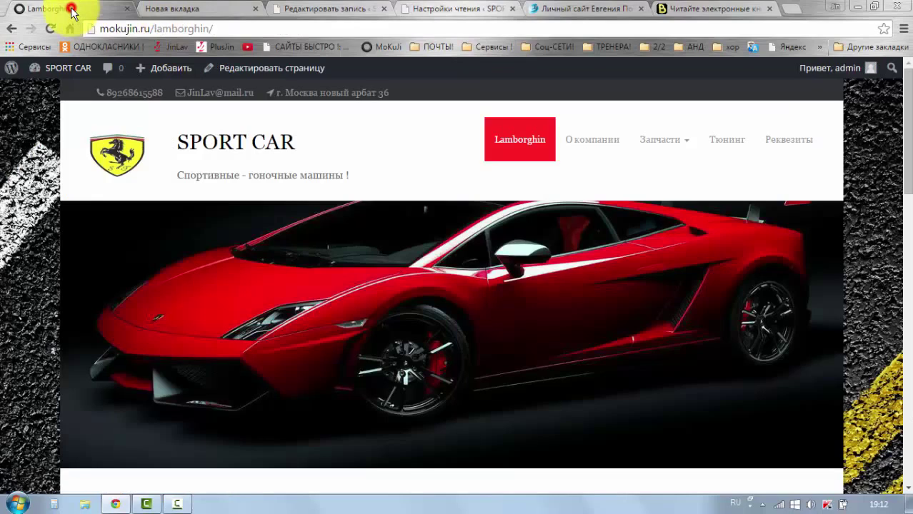
pyautogui.moveTo(654, 143)
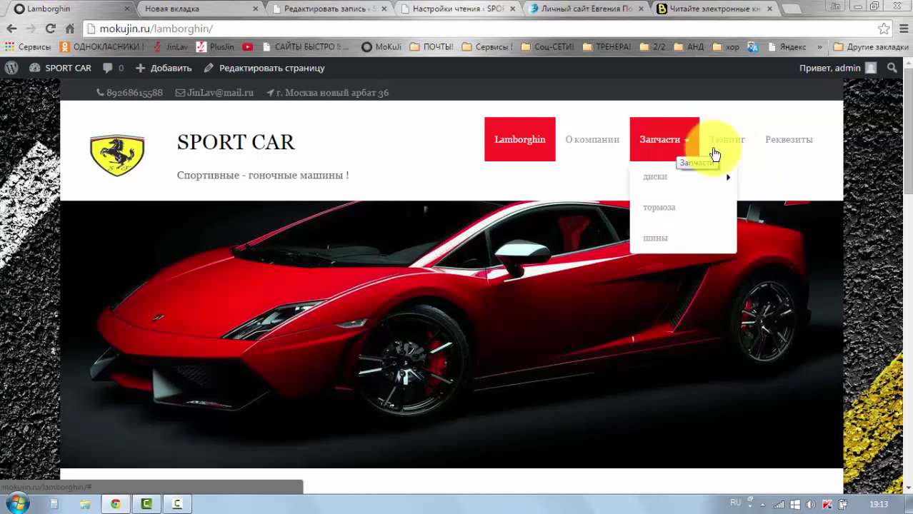
pyautogui.scroll(-8, 893, 210)
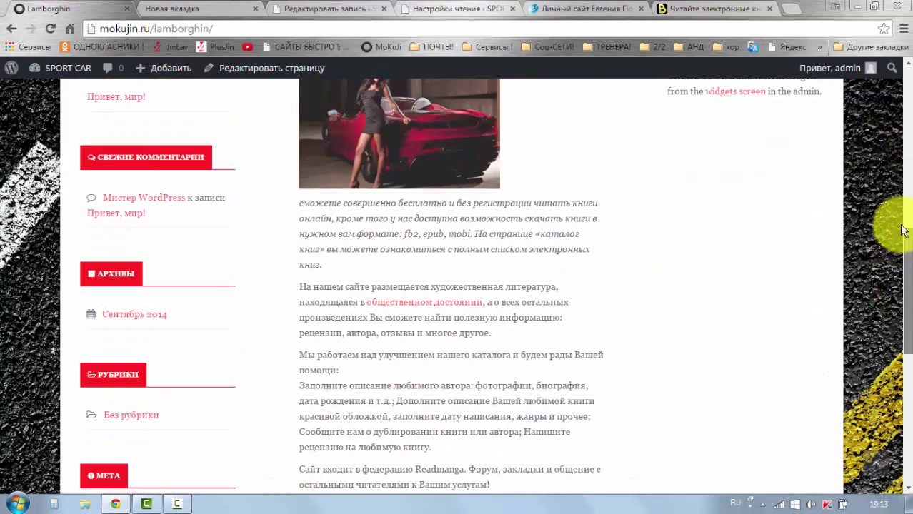
pyautogui.scroll(8, 902, 234)
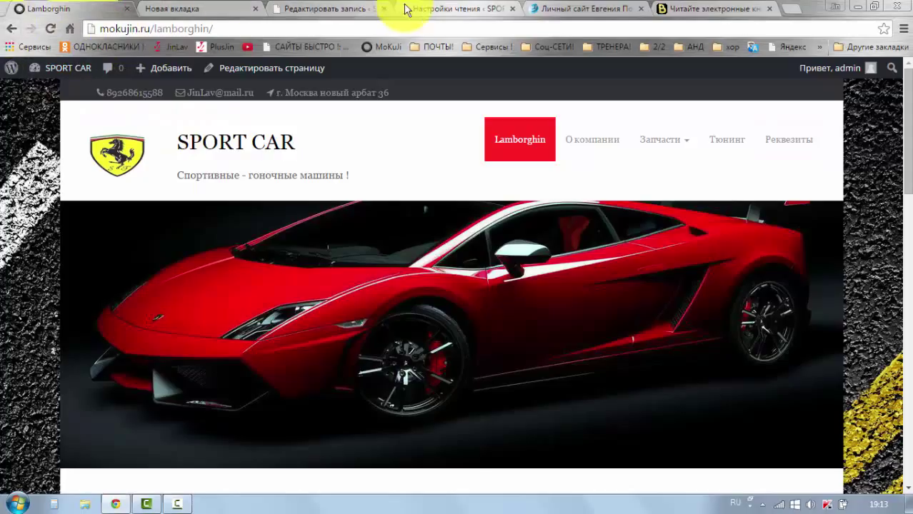
pyautogui.click(431, 9)
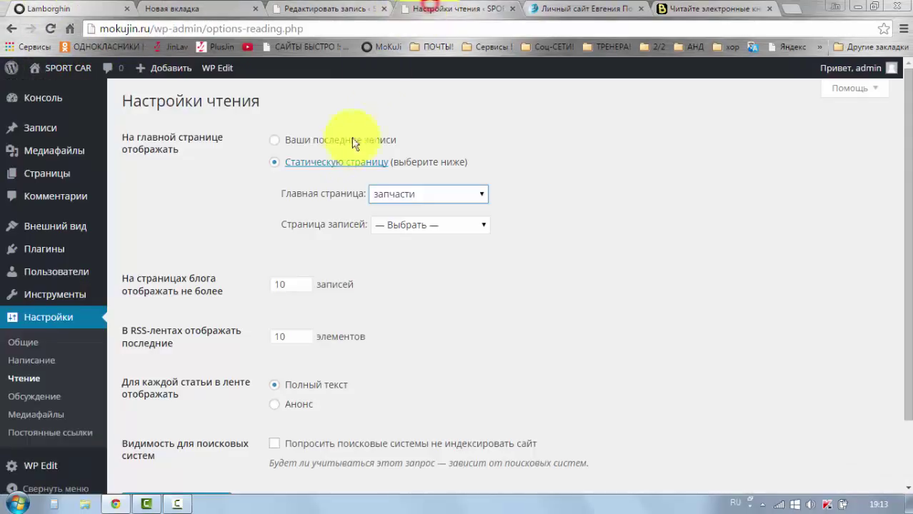
pyautogui.click(276, 142)
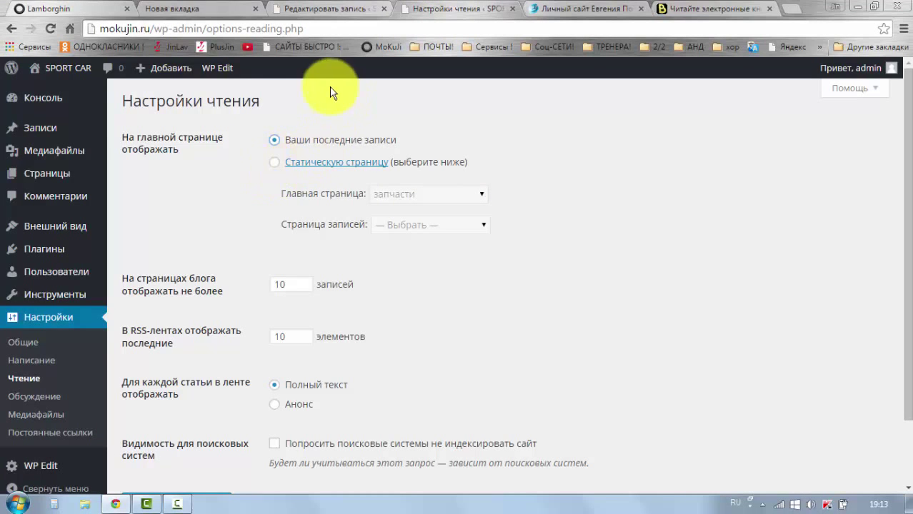
# Glance at the "Скорость" post editor and the reading settings, and open the SPORT CAR home page in the empty browser tab
pyautogui.click(323, 12)
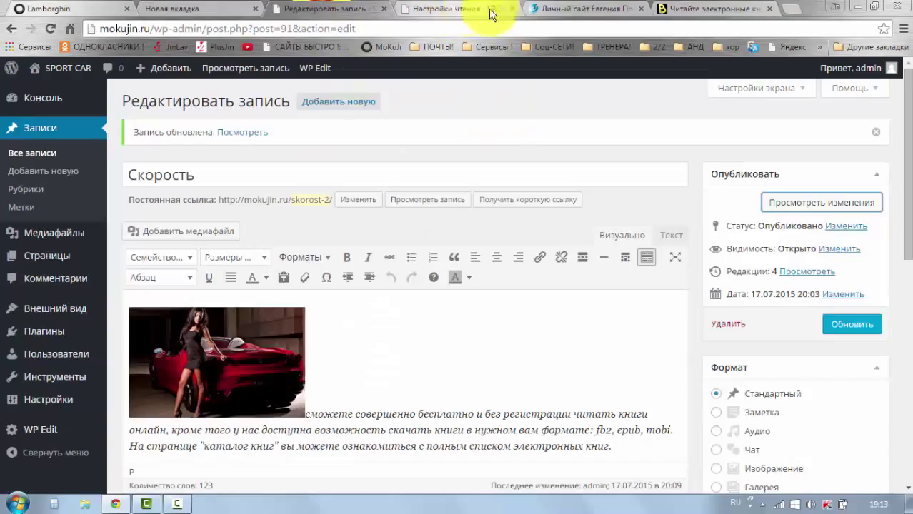
pyautogui.click(443, 9)
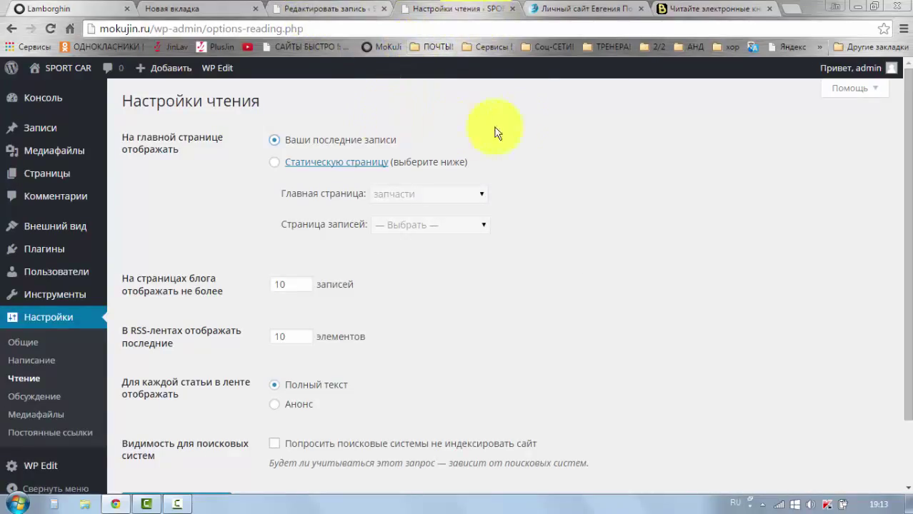
pyautogui.click(275, 141)
pyautogui.click(201, 8)
pyautogui.click(315, 12)
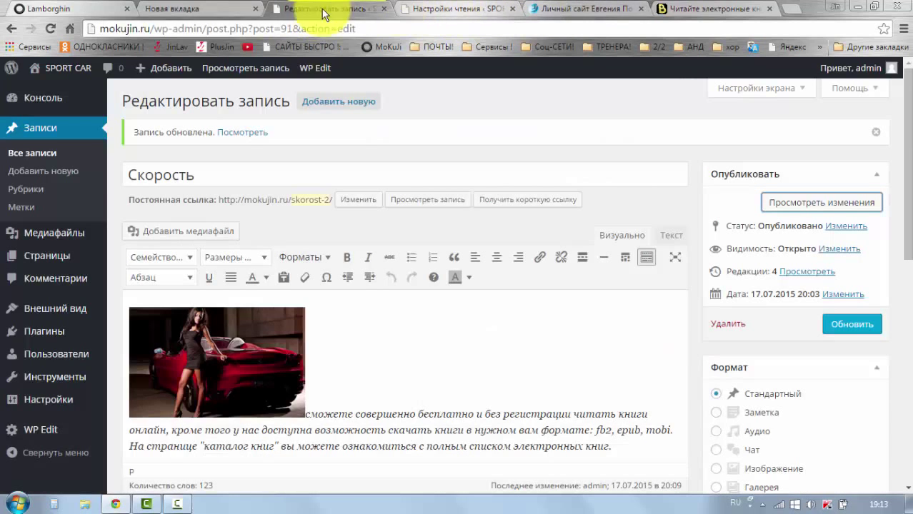
pyautogui.click(188, 10)
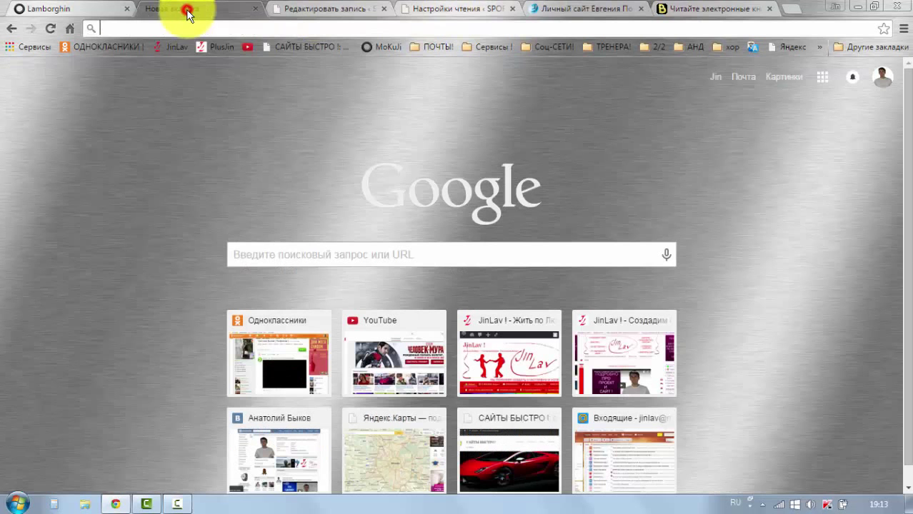
pyautogui.click(382, 49)
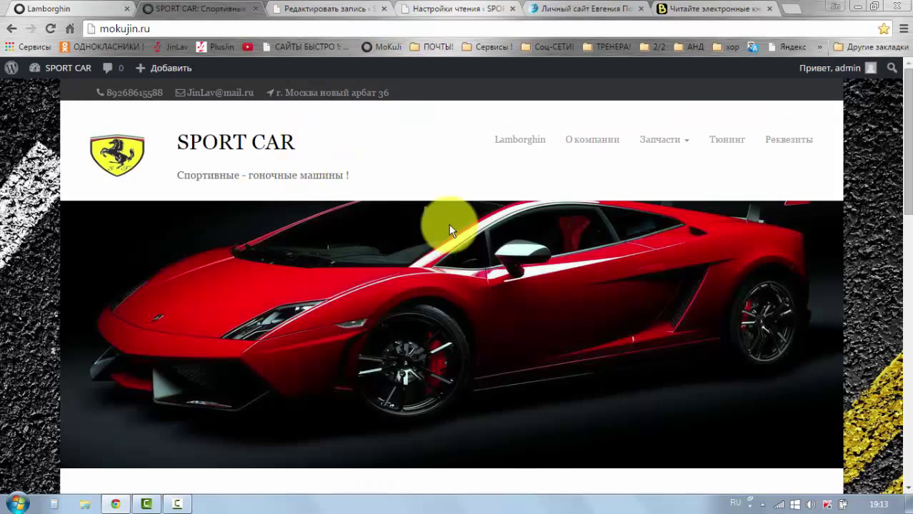
# Look over the latest post previews on the SPORT CAR home page, from "Скорость" down to "Привет, мир!"
pyautogui.scroll(-1, 302, 266)
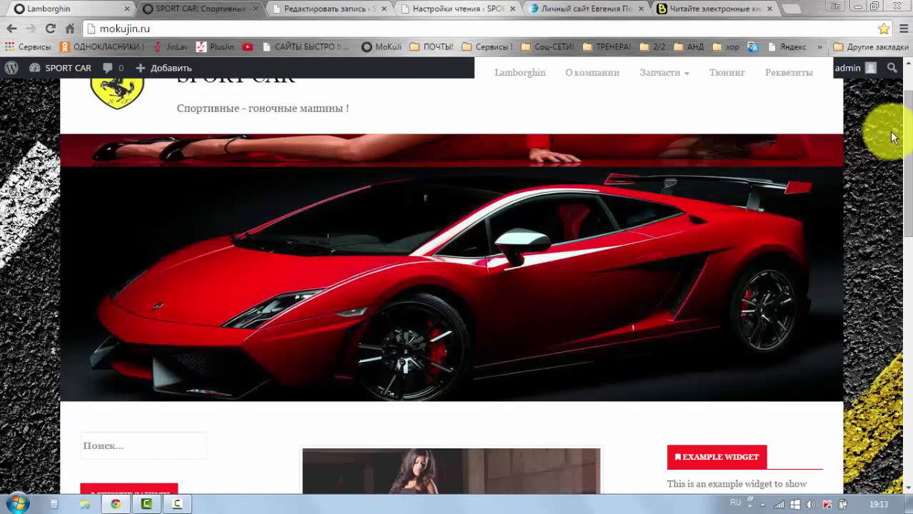
pyautogui.moveTo(909, 148); pyautogui.dragTo(902, 239)
pyautogui.scroll(-2, 387, 265)
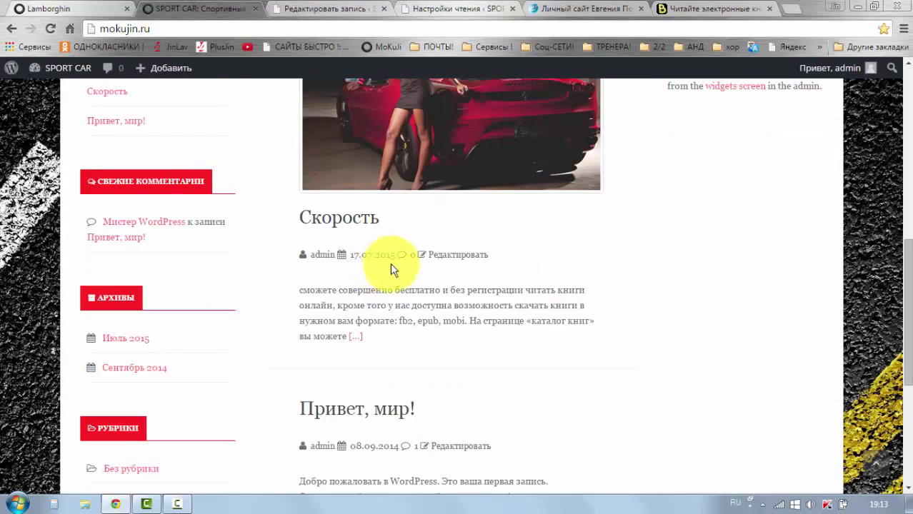
pyautogui.scroll(2, 429, 239)
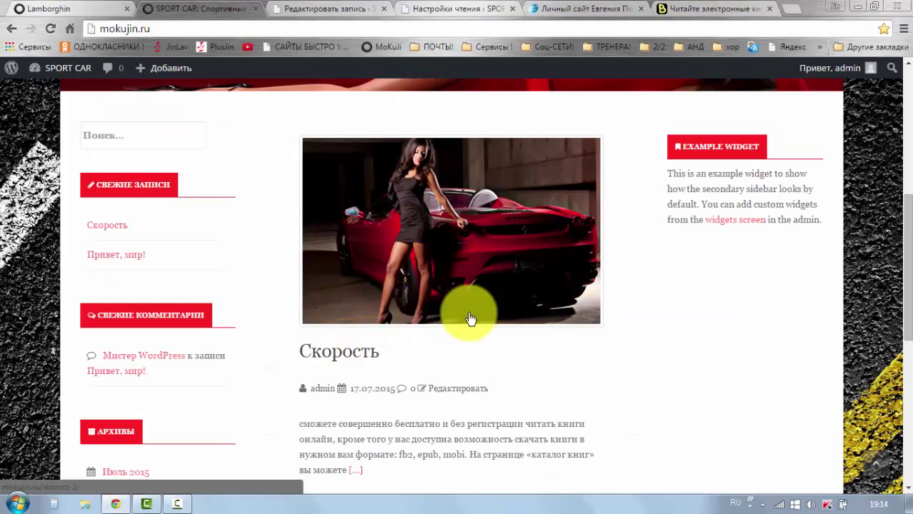
pyautogui.scroll(-1, 379, 302)
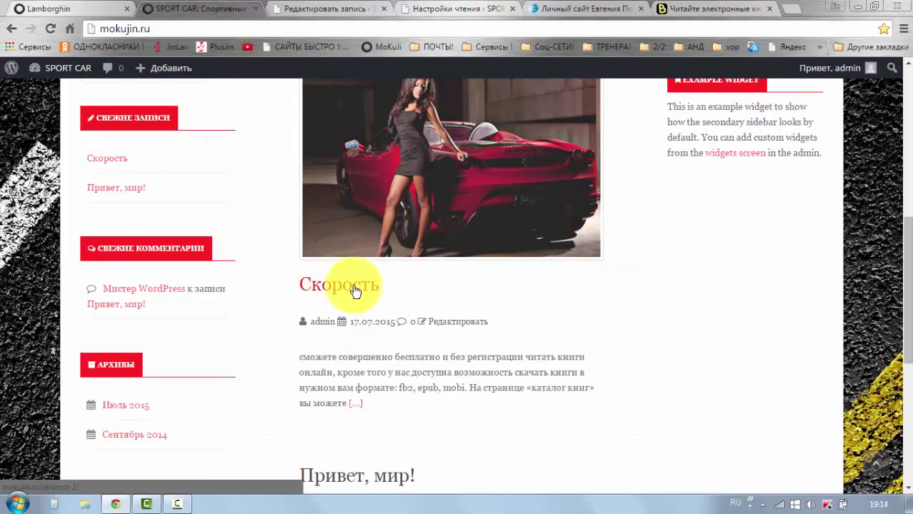
pyautogui.scroll(-1, 306, 290)
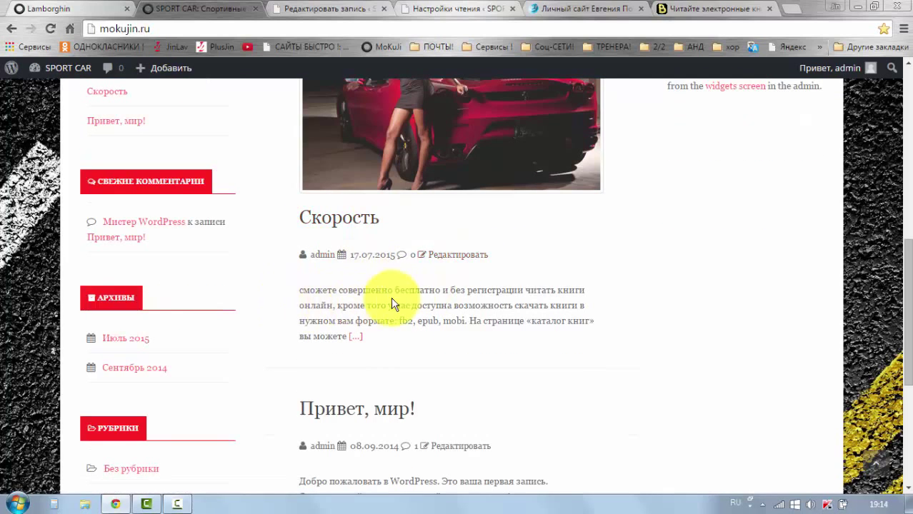
pyautogui.scroll(-1, 371, 298)
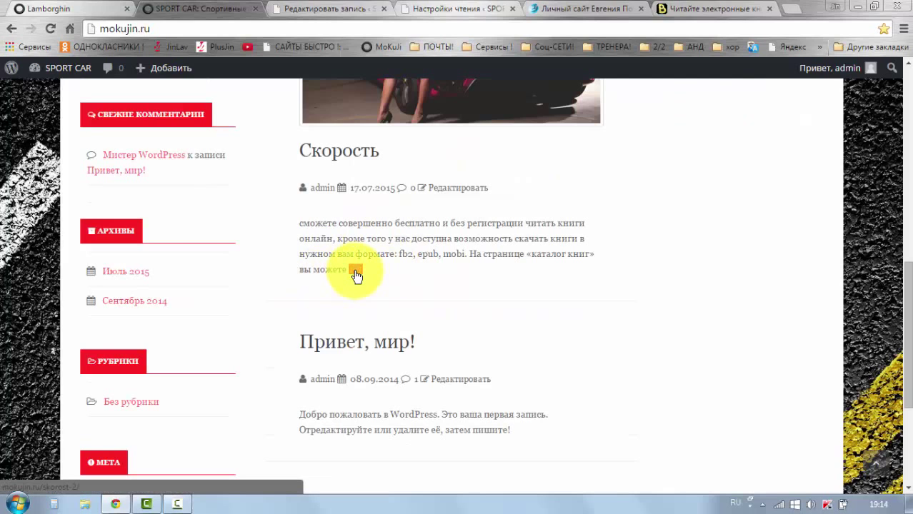
pyautogui.scroll(-1, 356, 277)
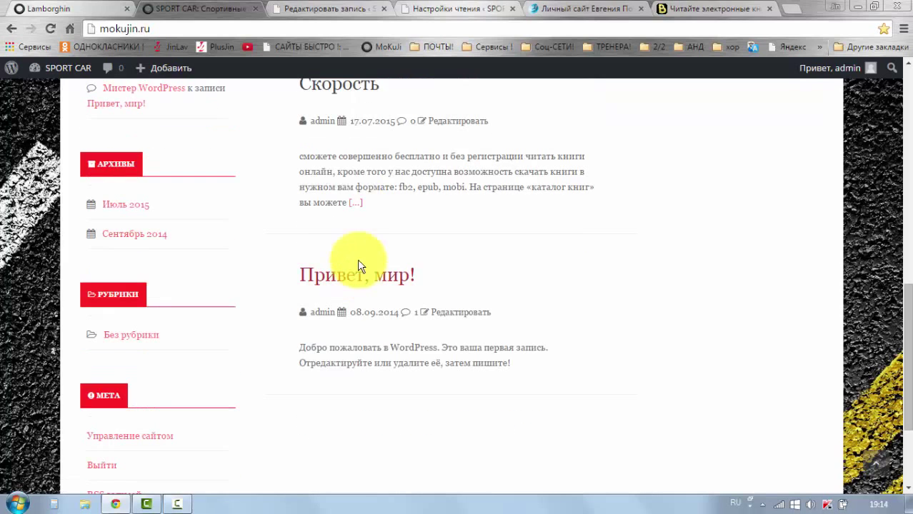
# Open the full "Скорость" post from its excerpt, read through it, and return to the post previews on the home page
pyautogui.click(355, 207)
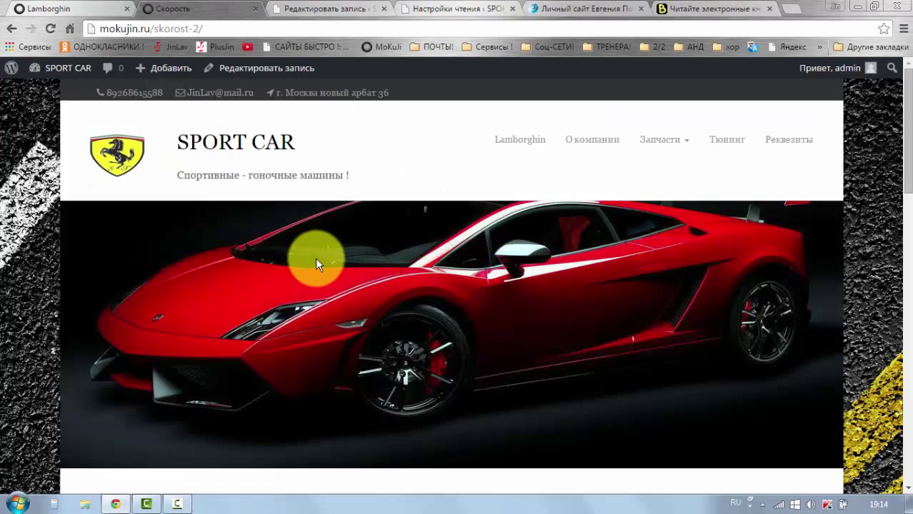
pyautogui.scroll(-4, 392, 255)
pyautogui.scroll(4, 412, 316)
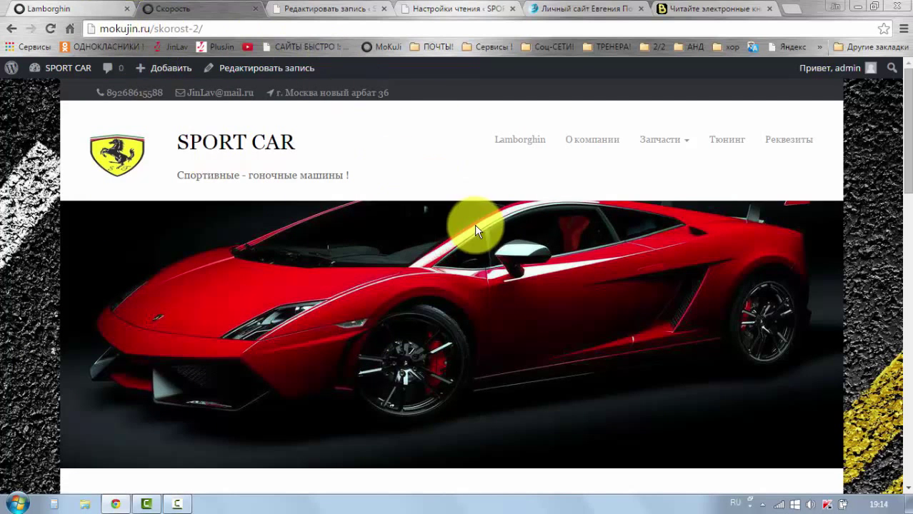
pyautogui.scroll(-4, 429, 214)
pyautogui.scroll(-2, 417, 227)
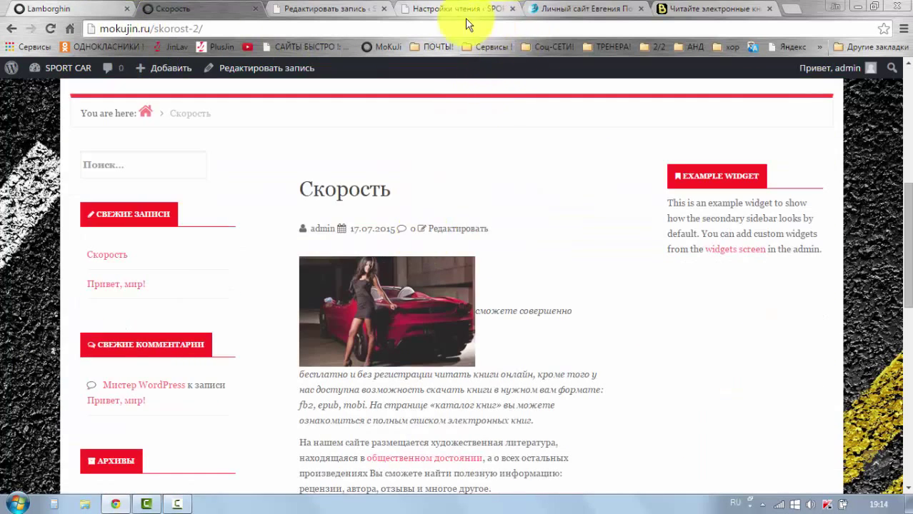
pyautogui.click(438, 8)
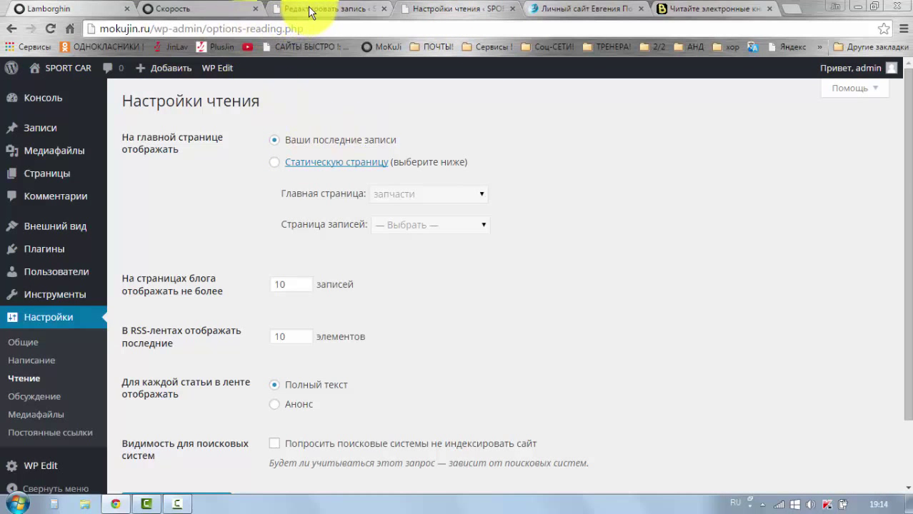
pyautogui.click(167, 7)
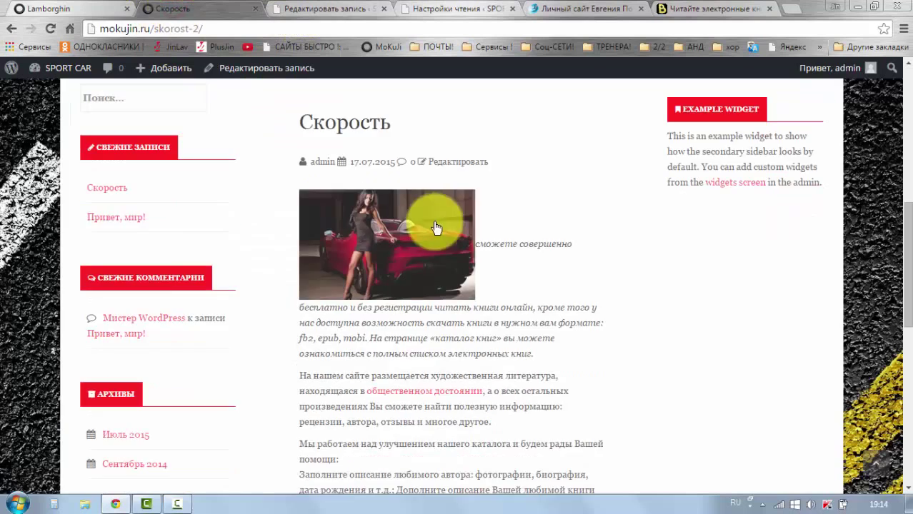
pyautogui.scroll(-8, 437, 227)
pyautogui.scroll(4, 455, 303)
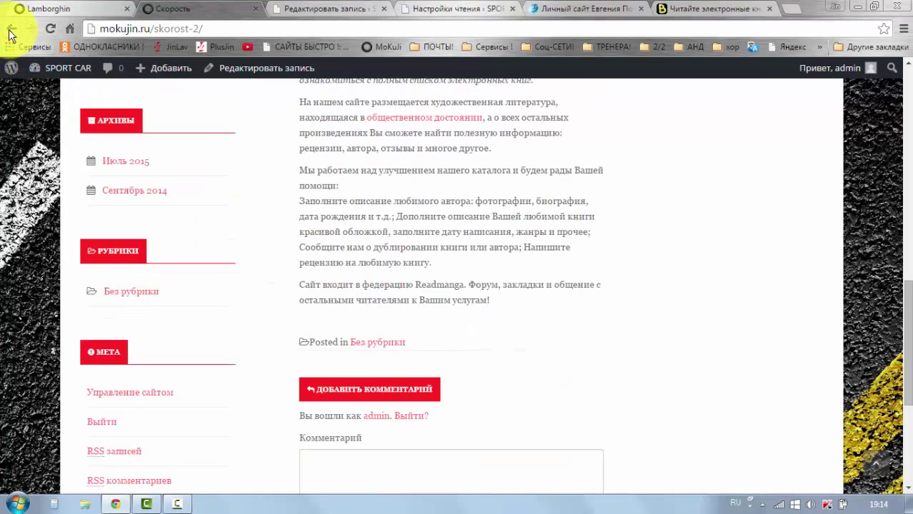
pyautogui.click(10, 30)
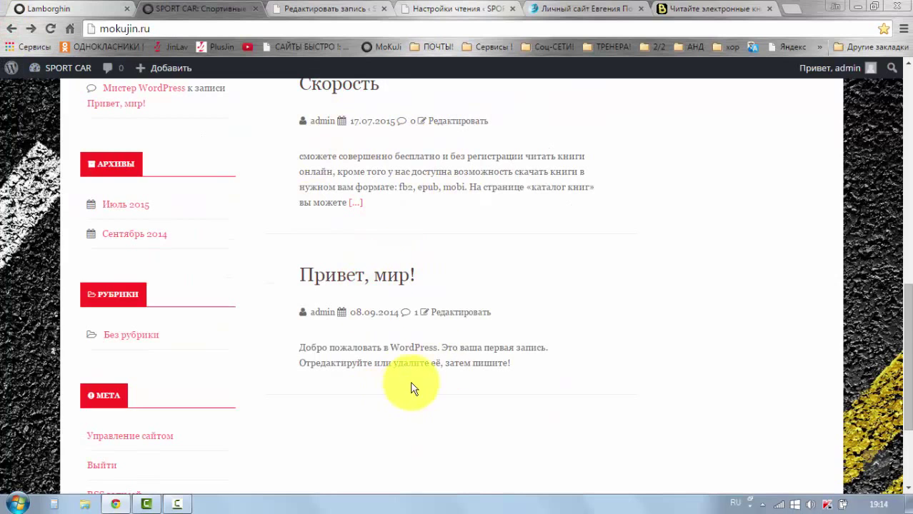
pyautogui.scroll(4, 410, 385)
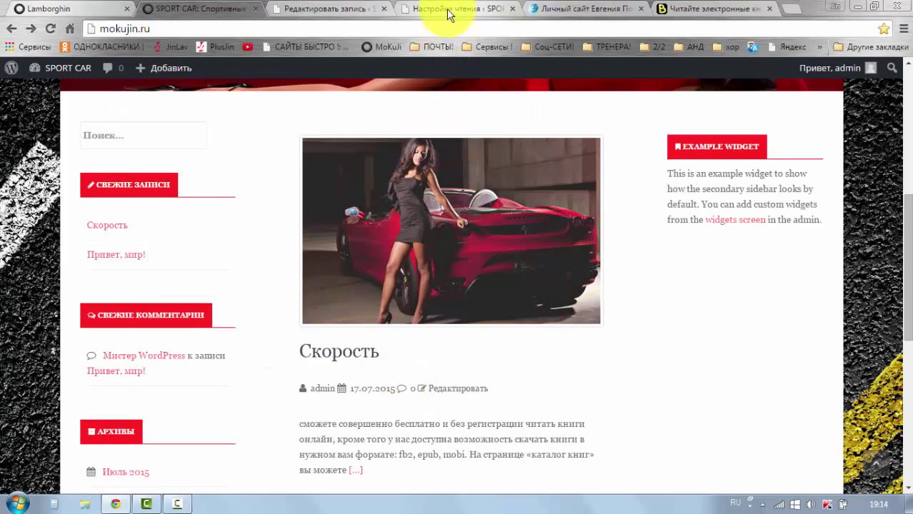
# In the reading settings, set the front page to a static page with "Lamborghin" as the main page, and view that page on the site
pyautogui.click(448, 14)
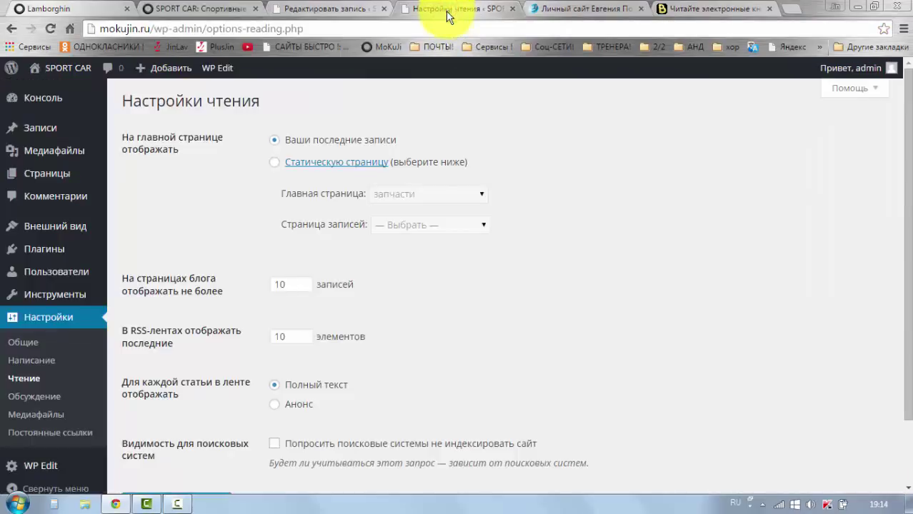
pyautogui.click(275, 164)
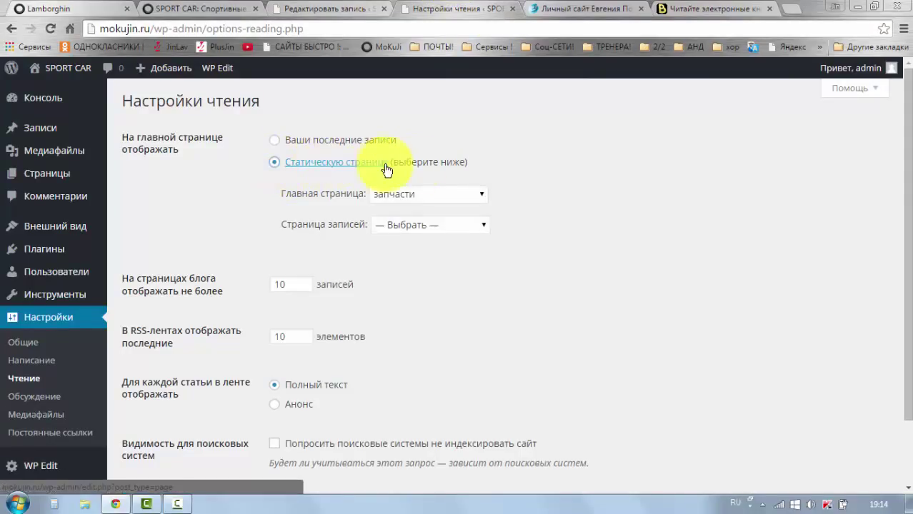
pyautogui.click(482, 196)
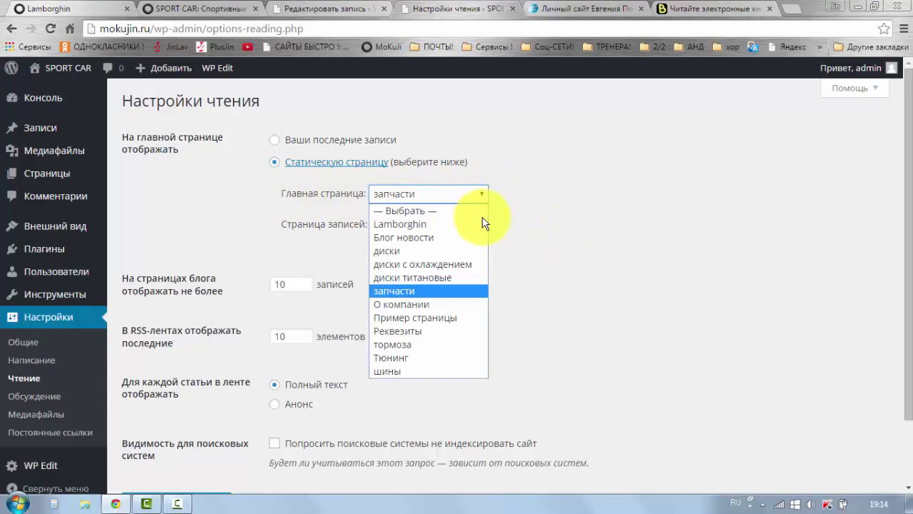
pyautogui.click(418, 224)
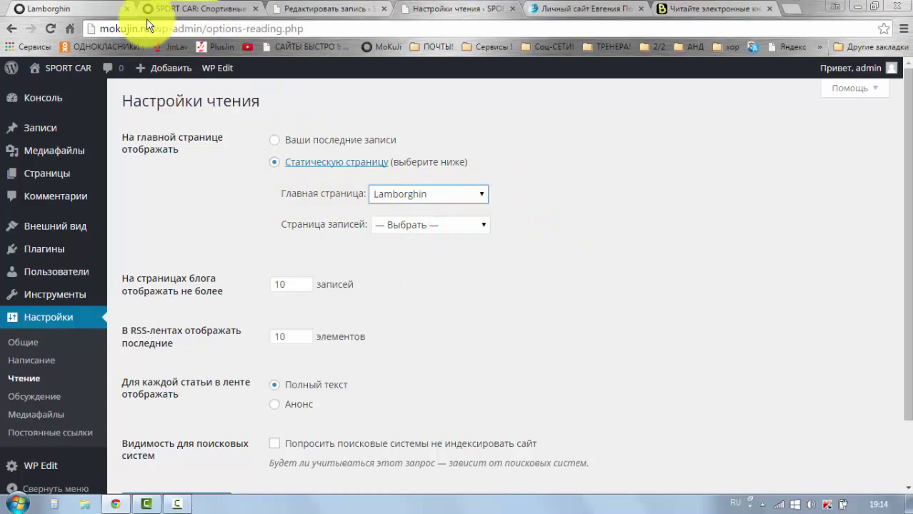
pyautogui.click(72, 10)
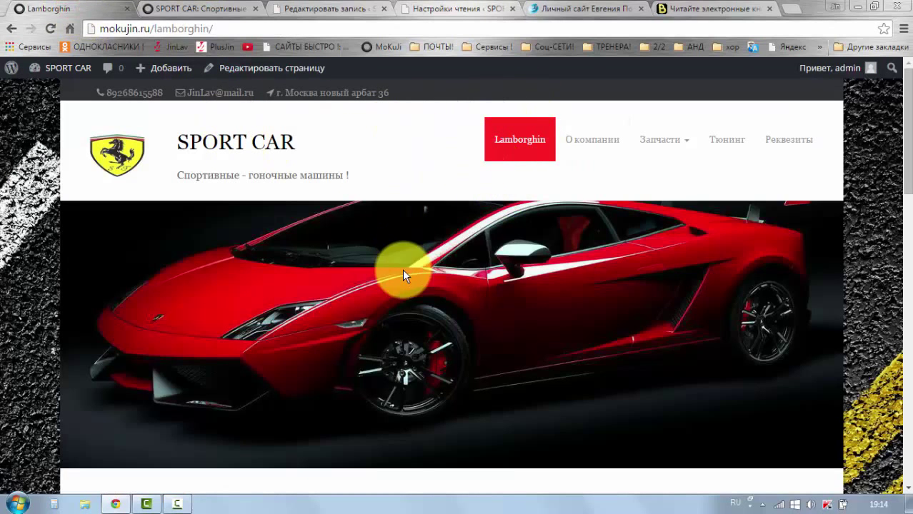
pyautogui.scroll(-6, 409, 306)
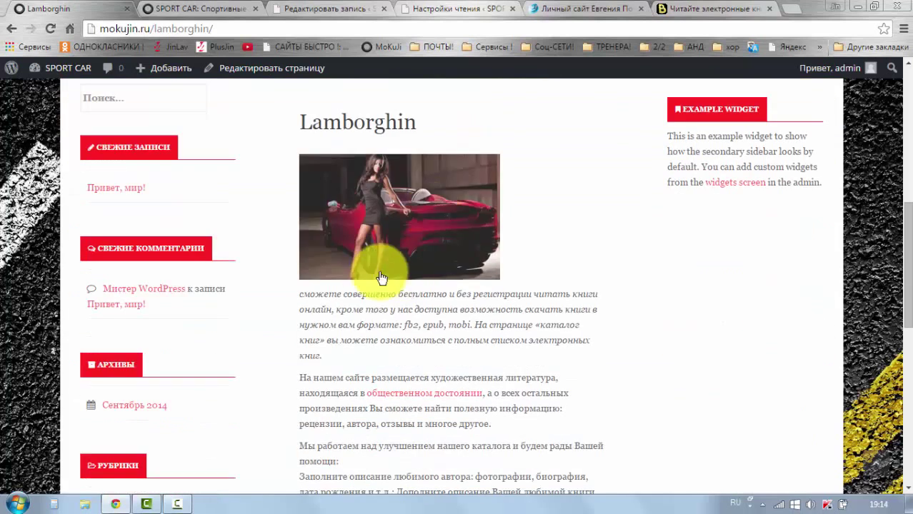
pyautogui.scroll(2, 323, 185)
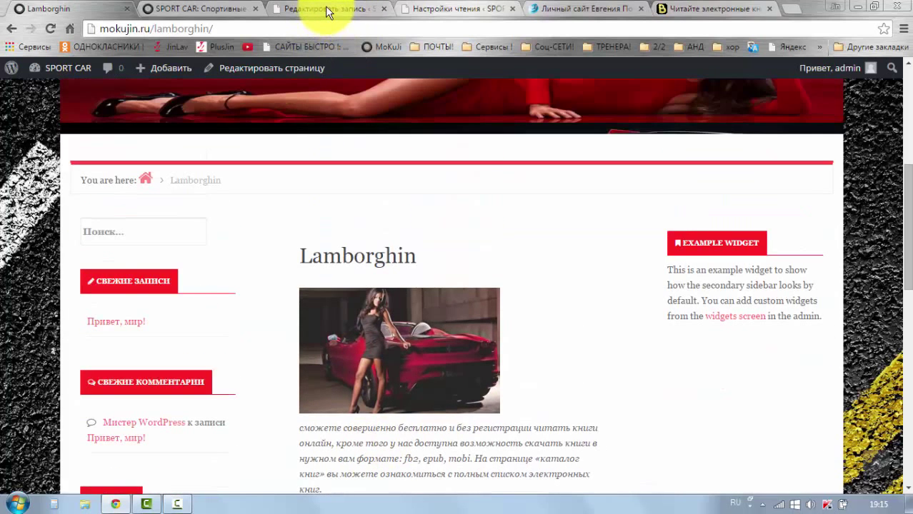
# Choose "Блог новости" as the posts page in the reading settings
pyautogui.click(422, 8)
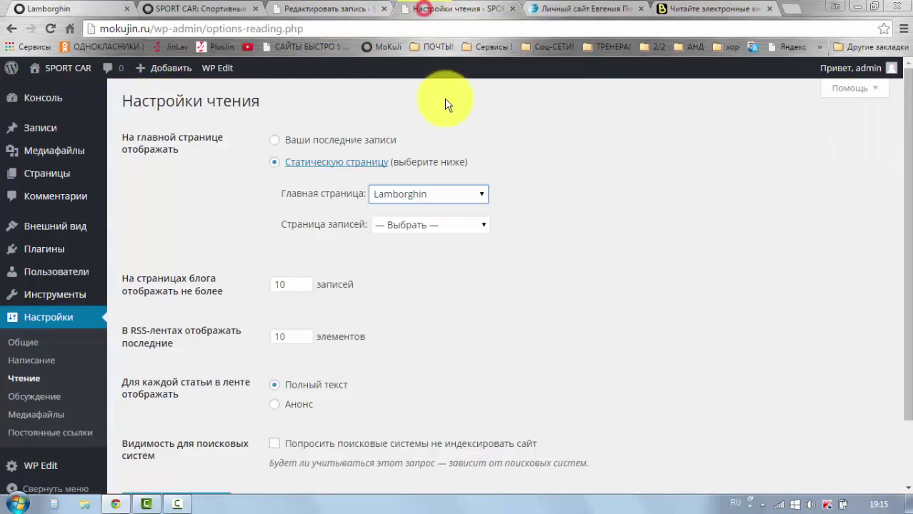
pyautogui.click(484, 227)
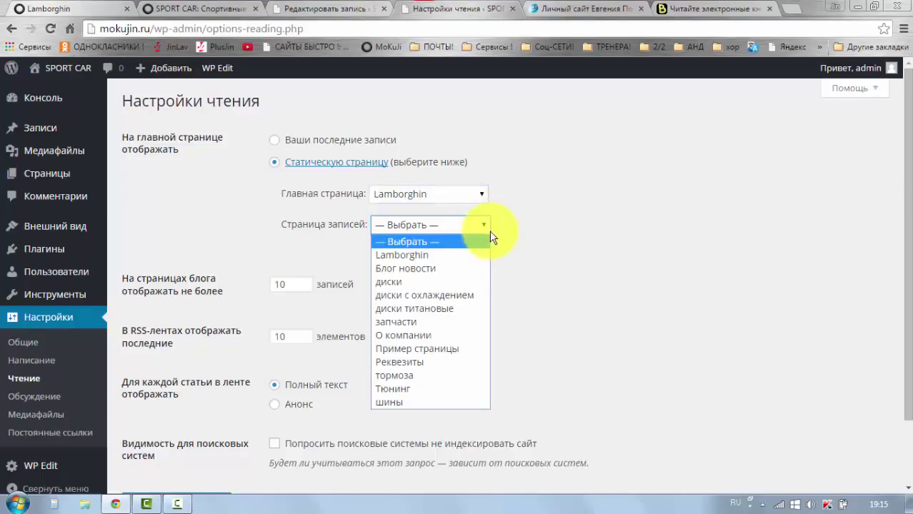
pyautogui.click(399, 271)
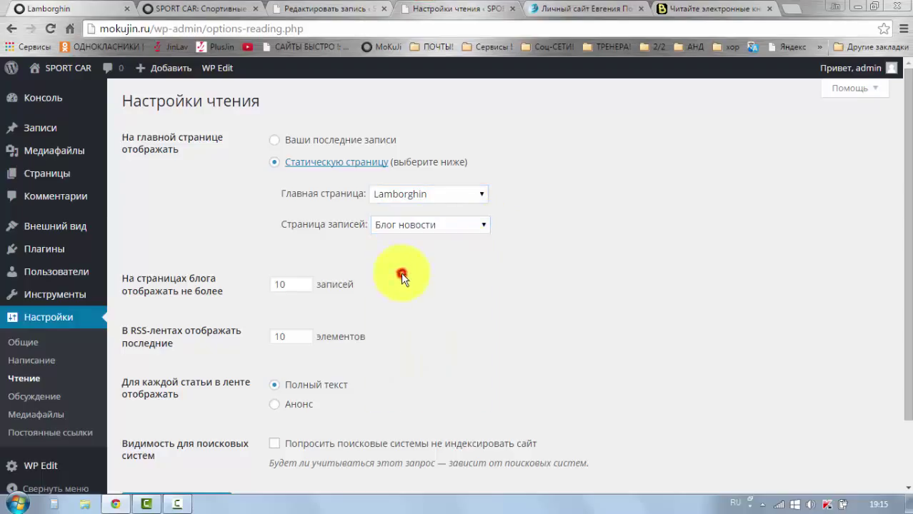
pyautogui.scroll(-1, 517, 273)
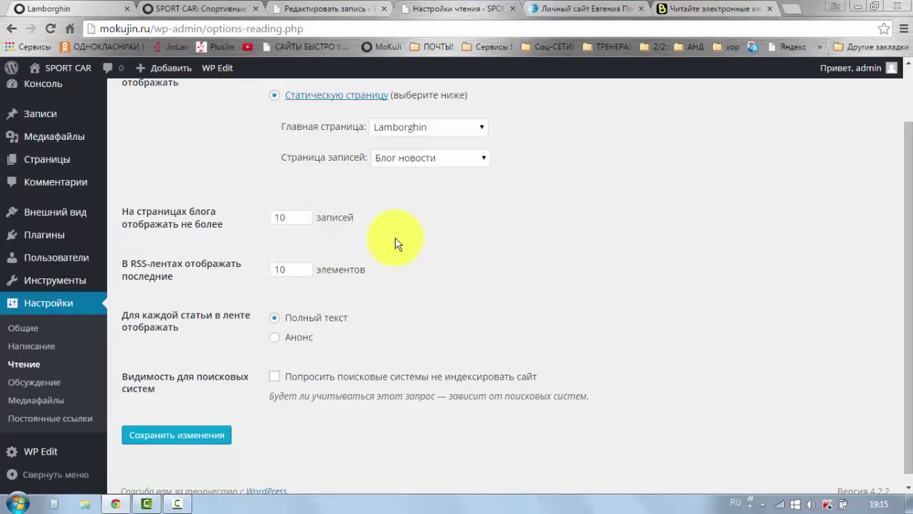
# Look through the post list of the example blog open in another tab, down to its page numbering
pyautogui.click(576, 13)
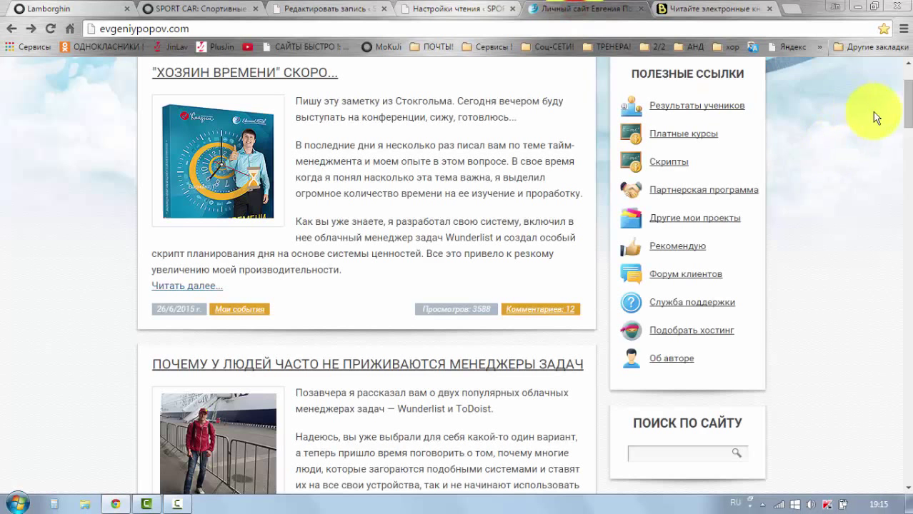
pyautogui.scroll(2, 906, 100)
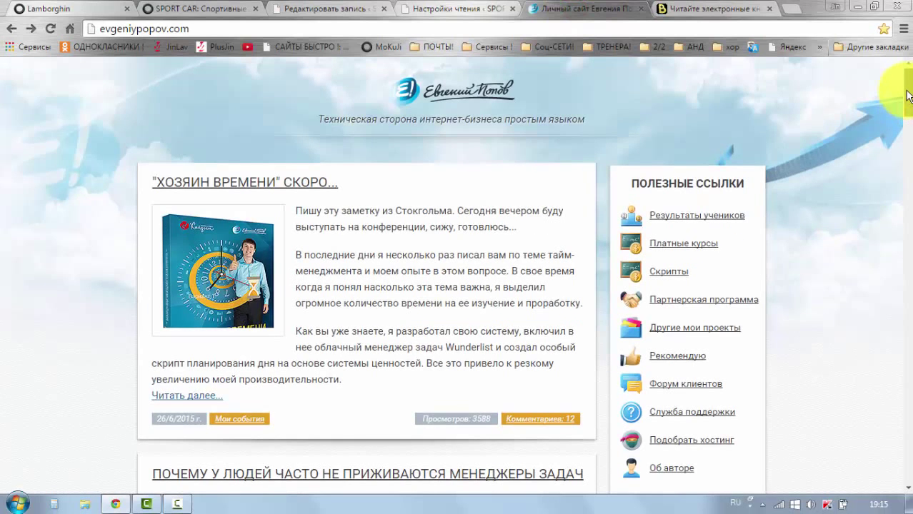
pyautogui.scroll(-1, 908, 110)
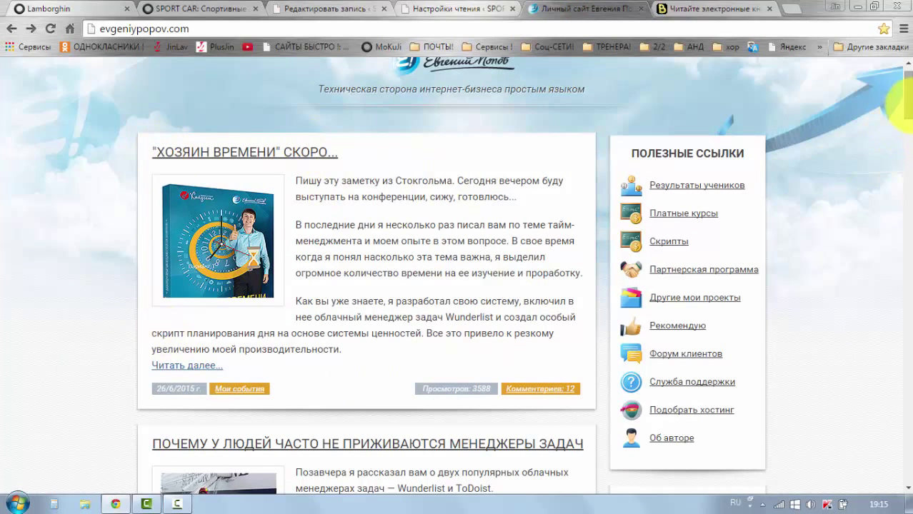
pyautogui.scroll(-5, 904, 145)
pyautogui.moveTo(903, 145); pyautogui.dragTo(904, 421)
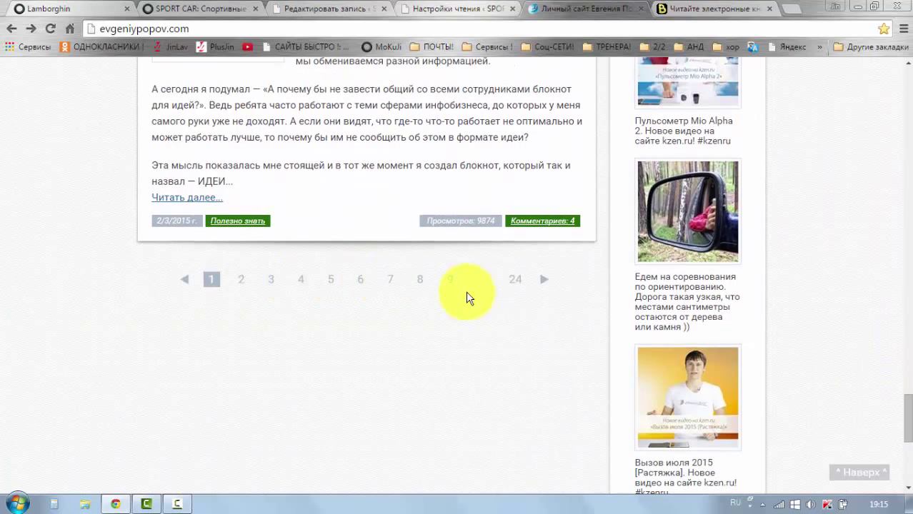
# Return to the reading settings and limit both the blog pages and the RSS feeds to 5 items
pyautogui.click(332, 9)
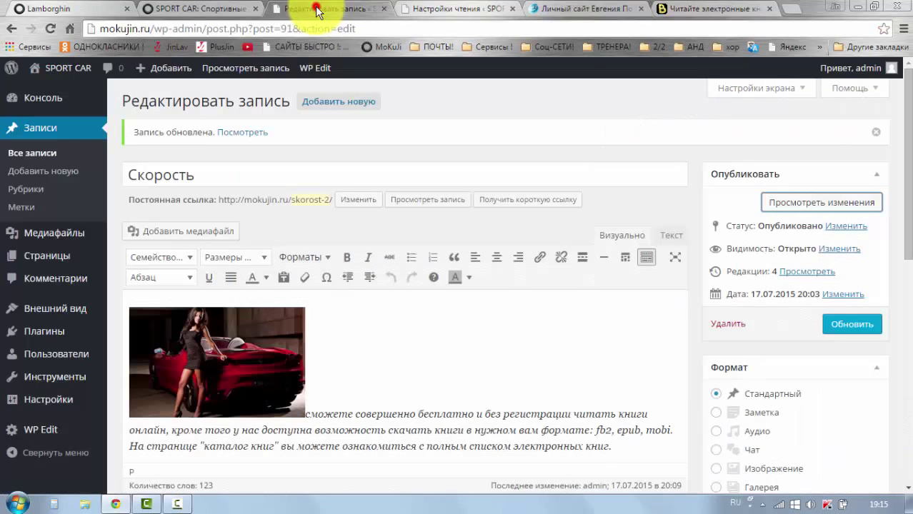
pyautogui.click(463, 5)
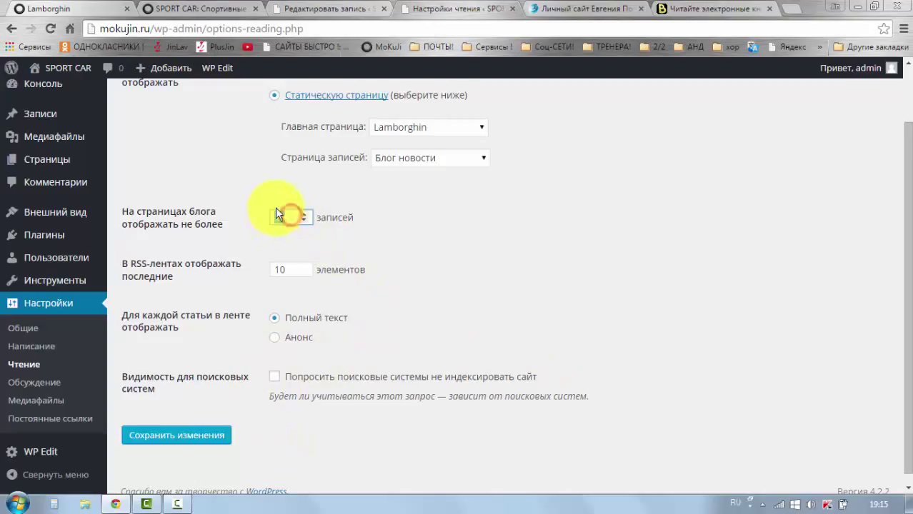
pyautogui.write('5')
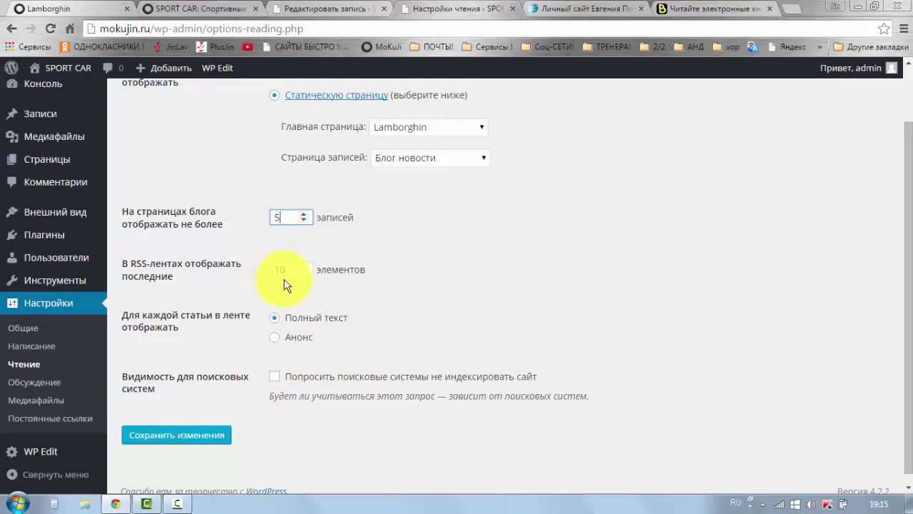
pyautogui.moveTo(285, 270); pyautogui.dragTo(262, 272)
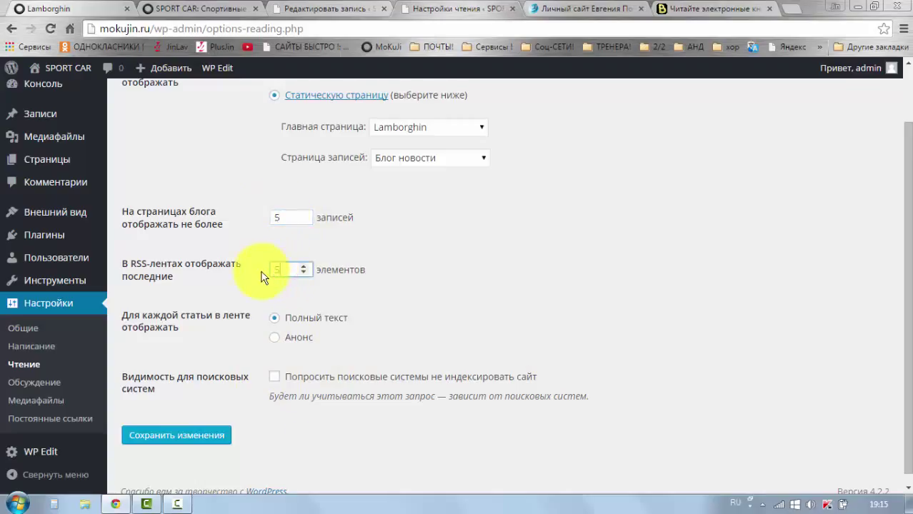
pyautogui.write('5')
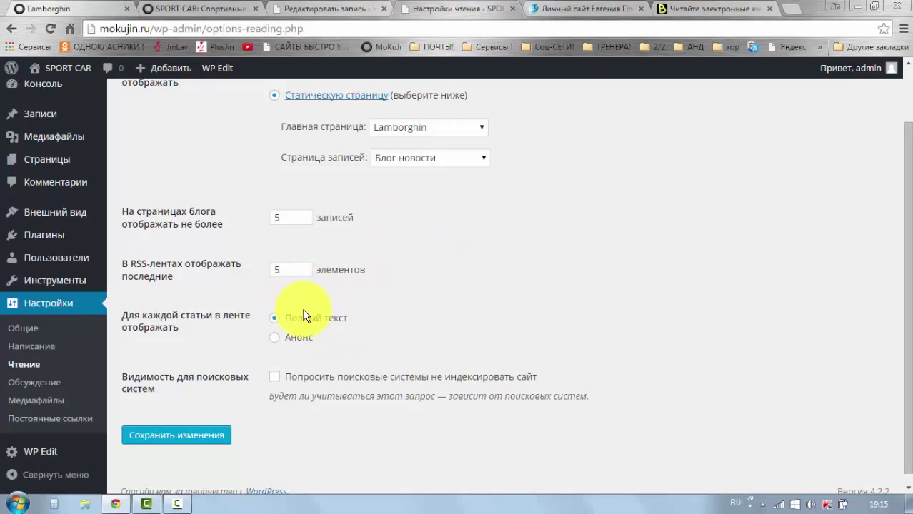
# Look back through the example blog's post list to see how each post is shown as a short excerpt
pyautogui.click(551, 10)
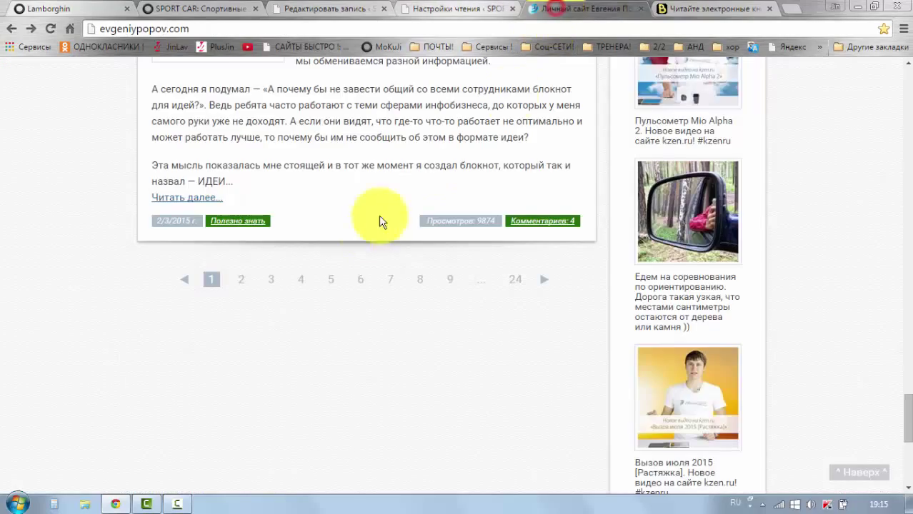
pyautogui.scroll(5, 412, 333)
pyautogui.scroll(15, 411, 333)
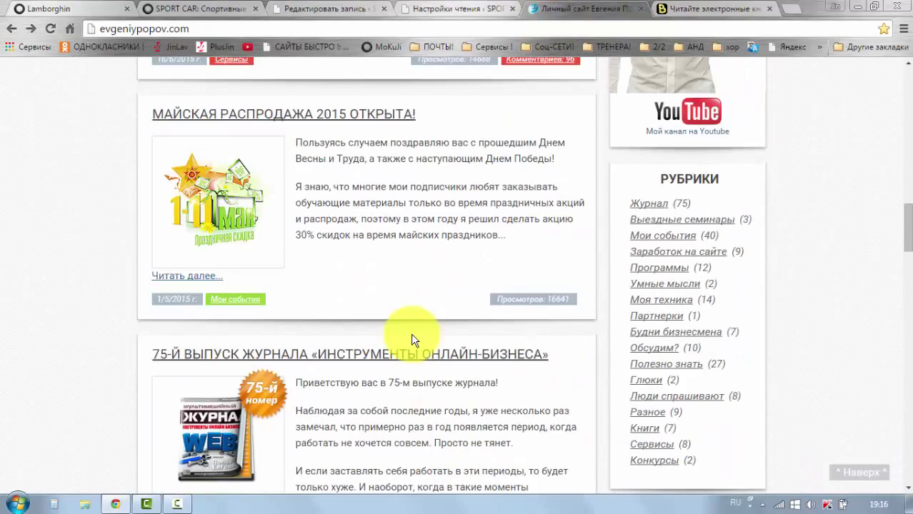
pyautogui.scroll(10, 411, 333)
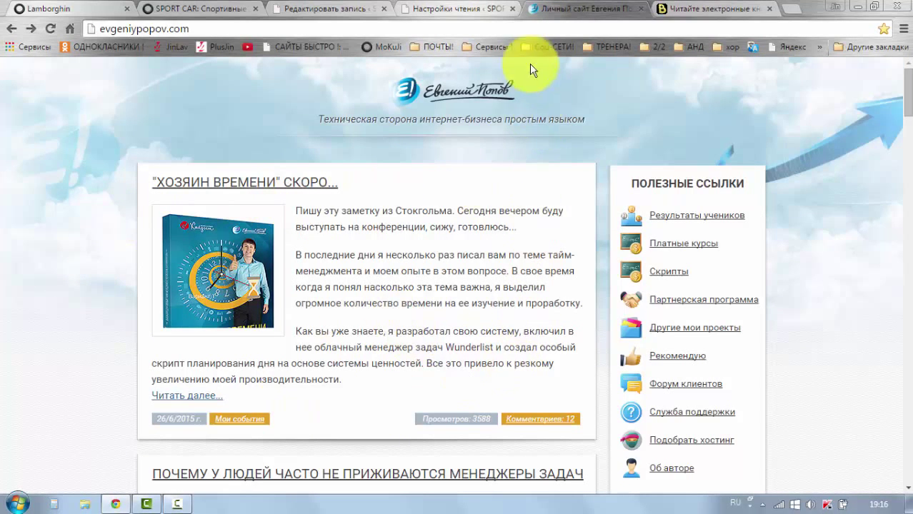
# Return to the reading settings, set each article in the feed to show as "Анонс", and save the changes
pyautogui.click(420, 10)
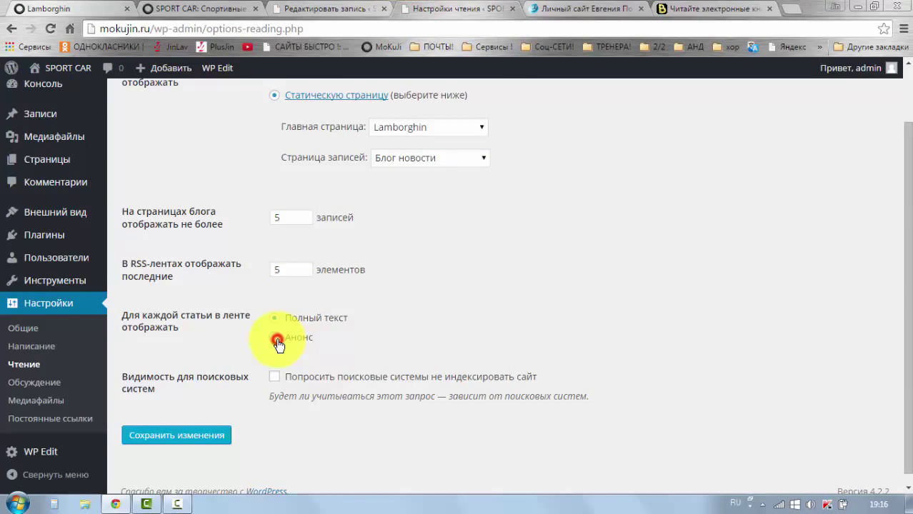
pyautogui.scroll(2, 581, 300)
pyautogui.scroll(-3, 580, 300)
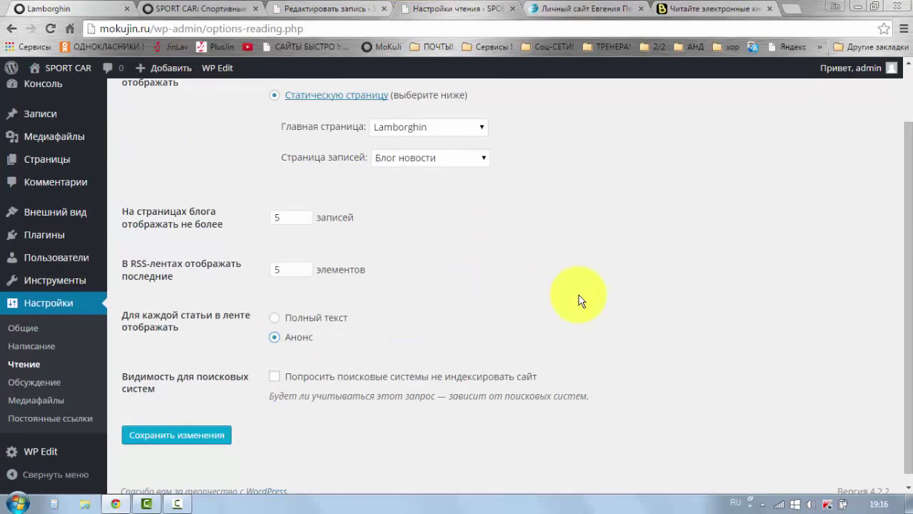
pyautogui.click(174, 427)
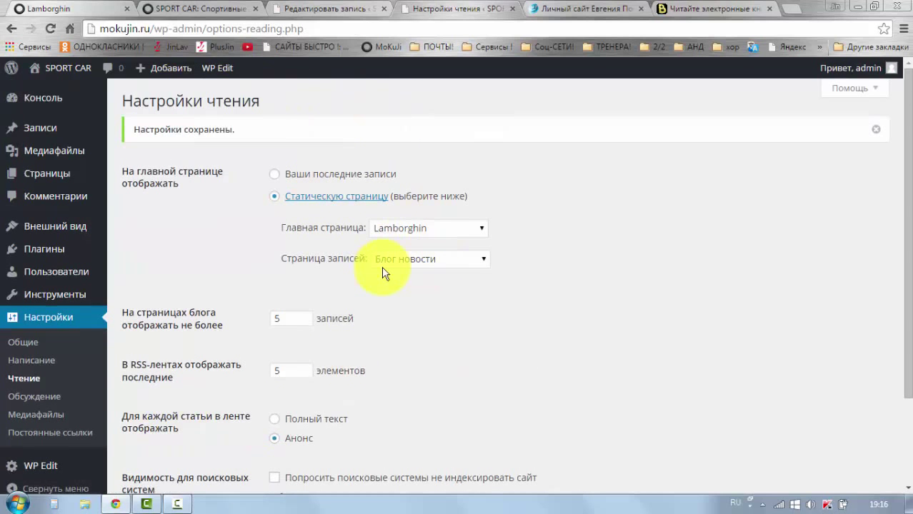
# Examine the Lamborghin page on the site, including its sidebars, content and top navigation
pyautogui.click(30, 11)
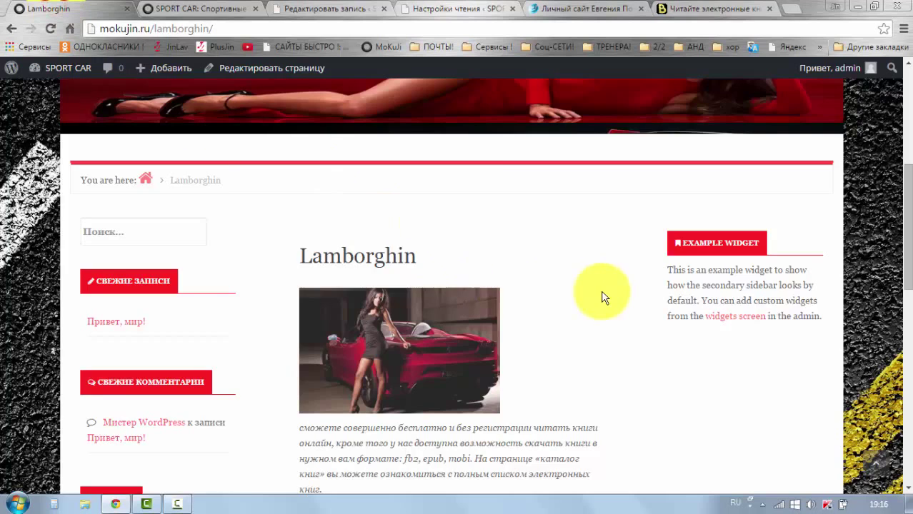
pyautogui.scroll(5, 593, 300)
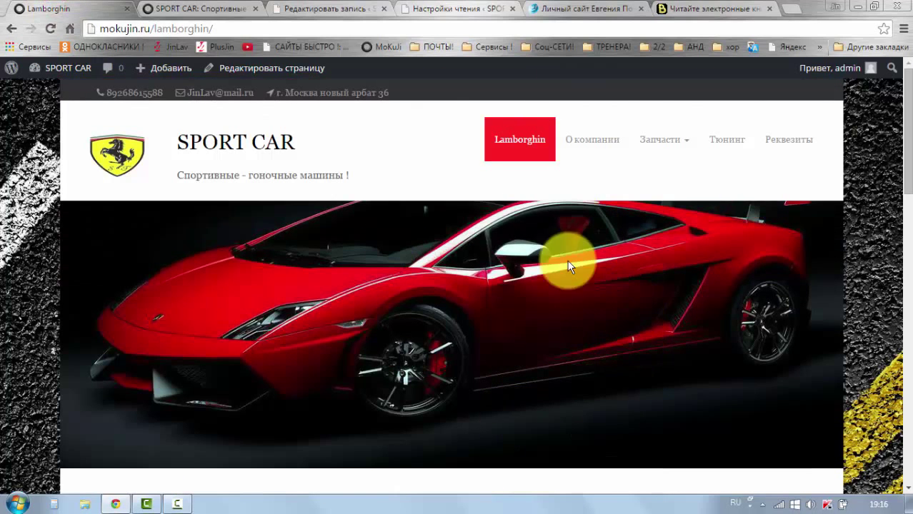
pyautogui.scroll(-3, 500, 286)
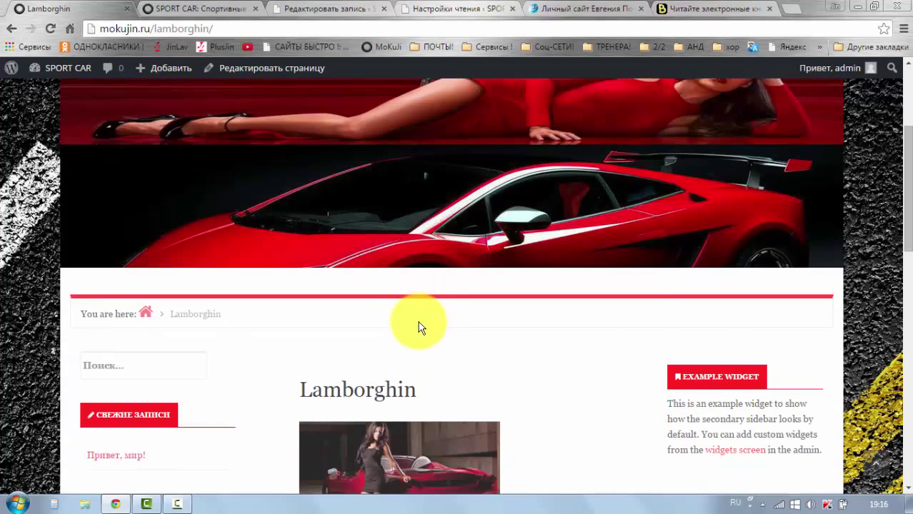
pyautogui.scroll(-1, 435, 321)
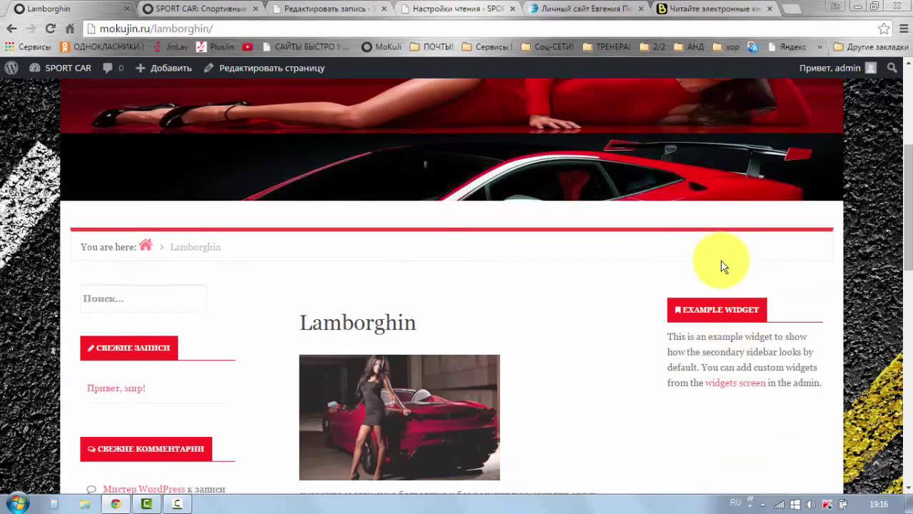
pyautogui.scroll(-4, 717, 261)
pyautogui.scroll(6, 86, 306)
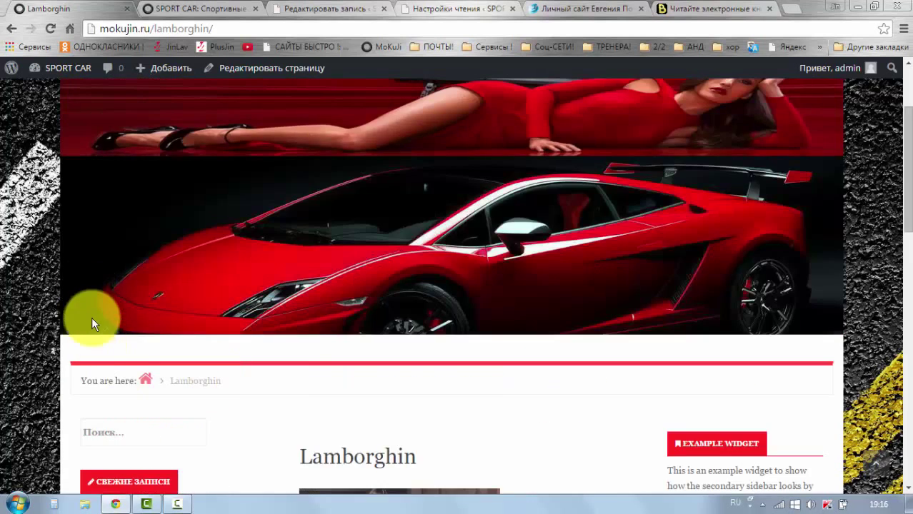
pyautogui.scroll(-8, 106, 344)
pyautogui.scroll(4, 110, 353)
pyautogui.scroll(6, 110, 353)
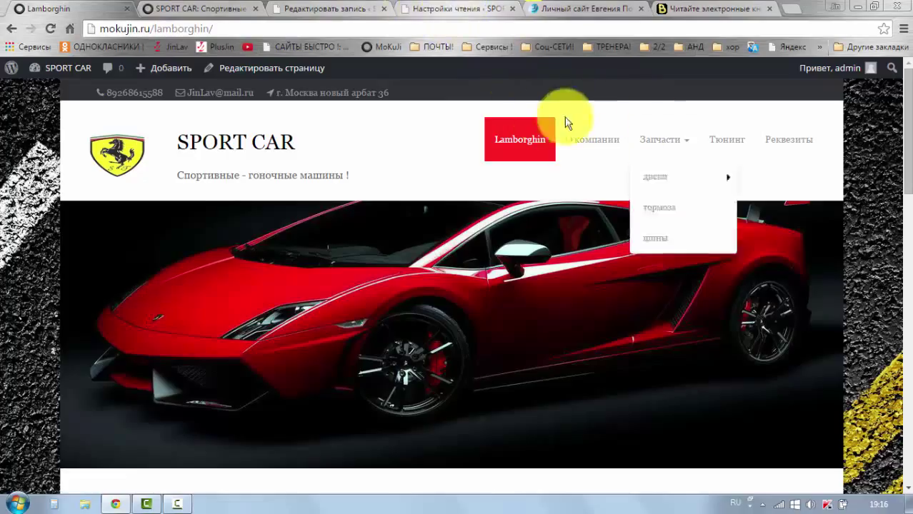
# Go from the reading settings to the menu editor and add the page "Блог новости" to "верхнее меню"
pyautogui.click(418, 10)
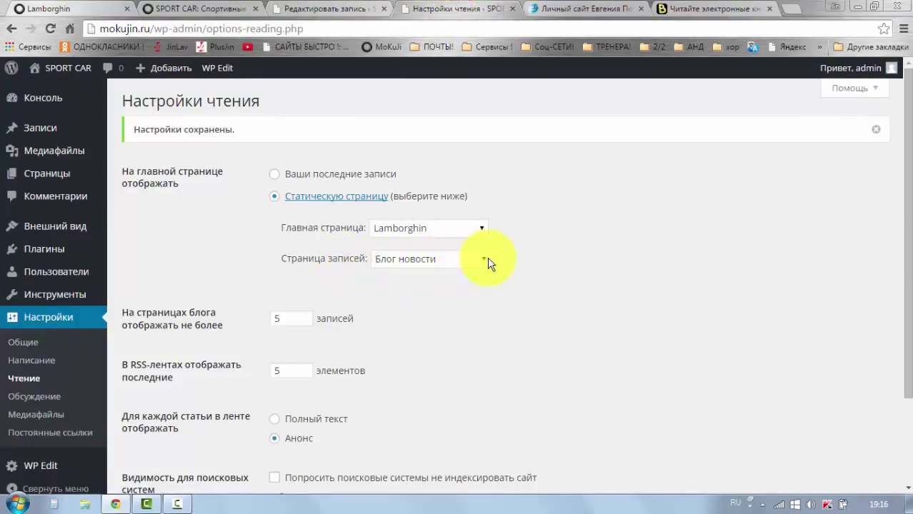
pyautogui.moveTo(80, 227)
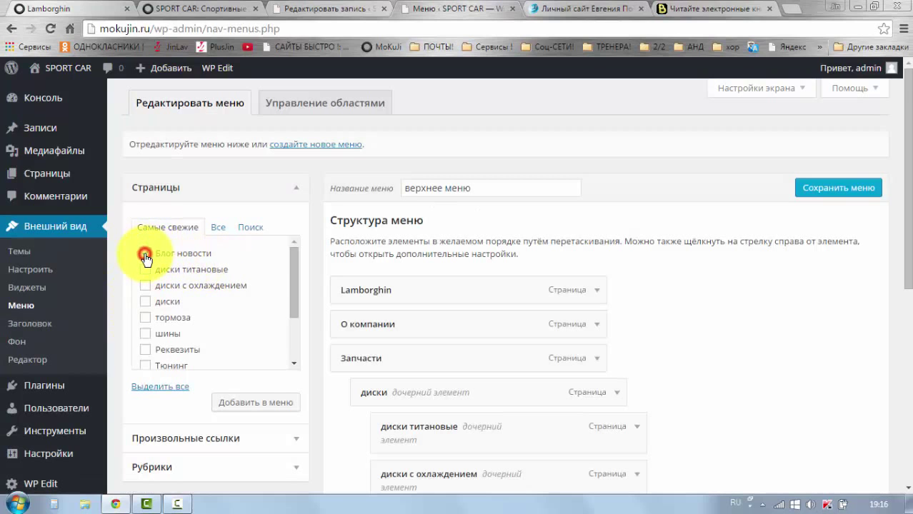
pyautogui.click(145, 255)
pyautogui.click(251, 403)
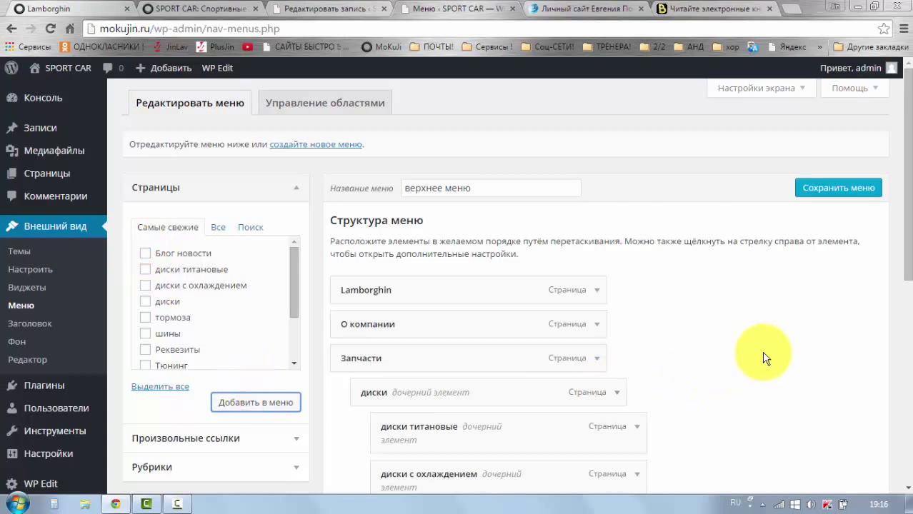
# Place the "Блог новости" item between "О компании" and "Запчасти" in the menu structure and save the menu
pyautogui.scroll(-4, 763, 357)
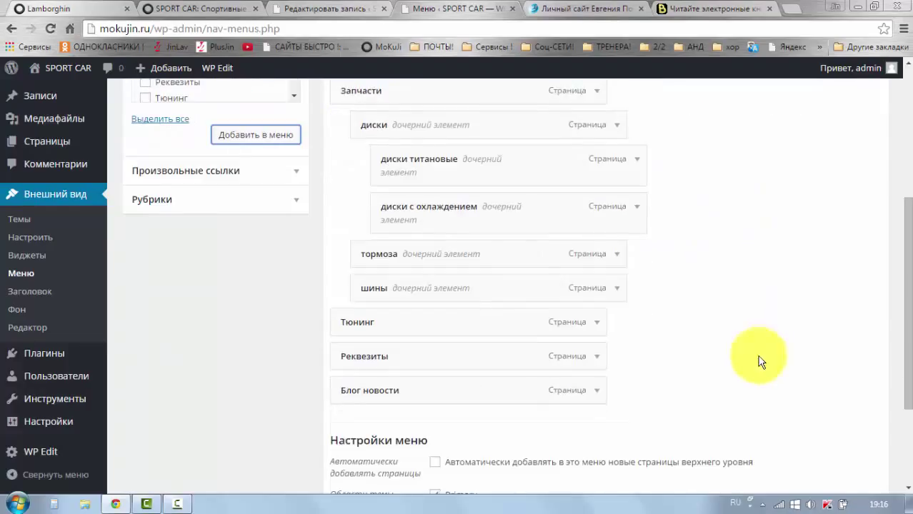
pyautogui.moveTo(525, 384); pyautogui.dragTo(528, 222)
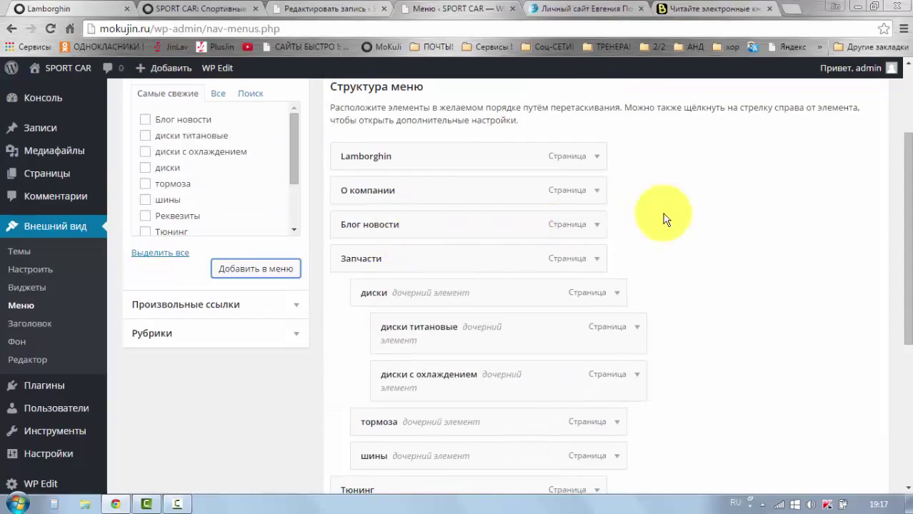
pyautogui.scroll(2, 765, 246)
pyautogui.click(823, 190)
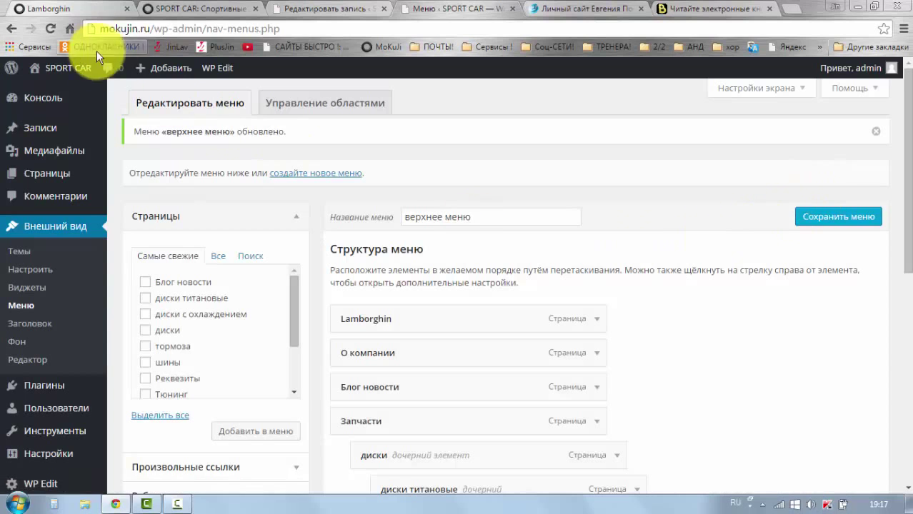
# View the site's front page and open "Блог новости" from its top navigation
pyautogui.click(50, 76)
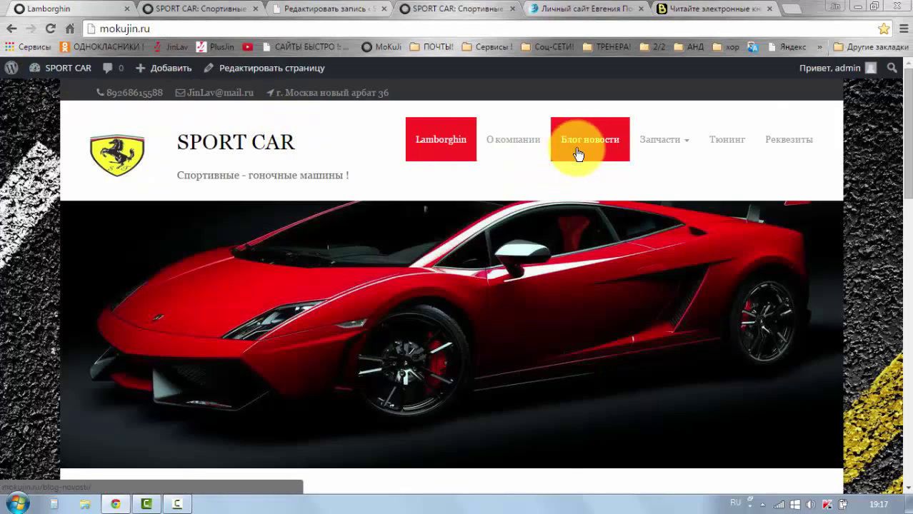
pyautogui.scroll(-1, 897, 147)
pyautogui.moveTo(911, 171); pyautogui.dragTo(898, 140)
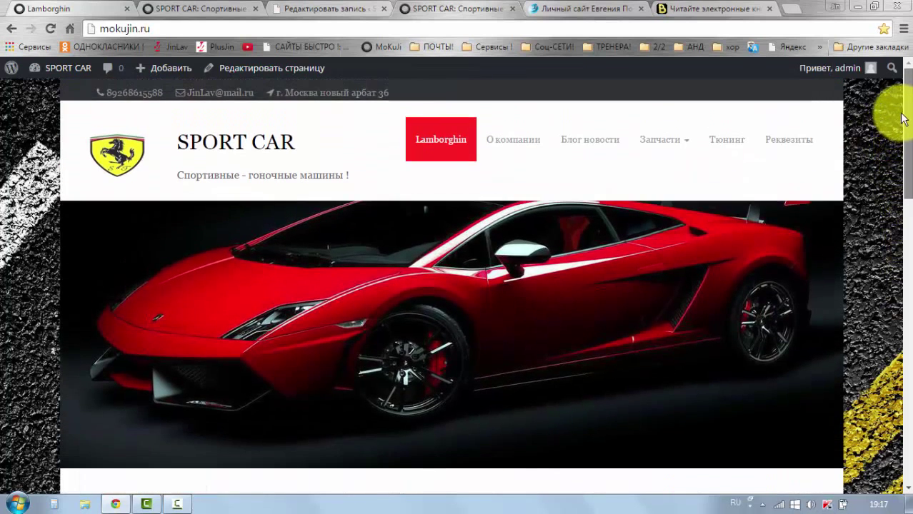
pyautogui.click(581, 140)
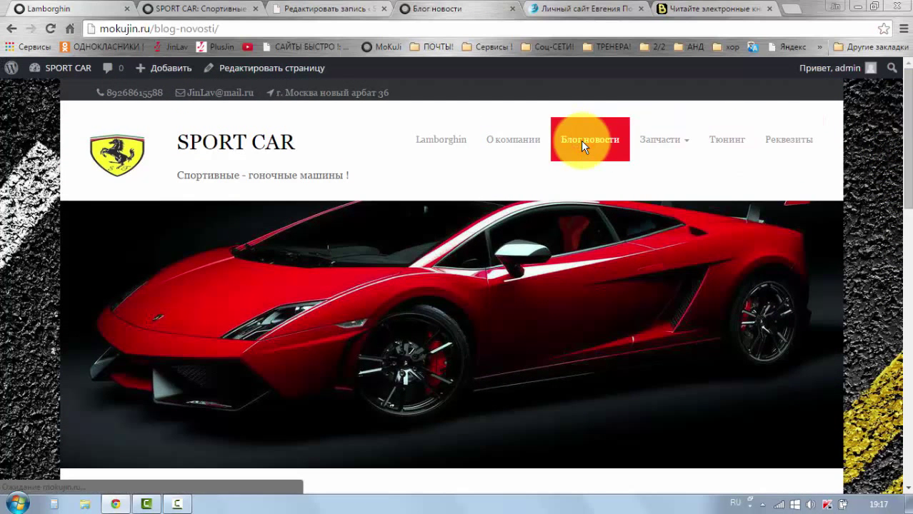
# Look through the "Блог новости" page to check how the posts "Скорость" and "Привет, мир!" are displayed
pyautogui.moveTo(908, 103); pyautogui.dragTo(907, 250)
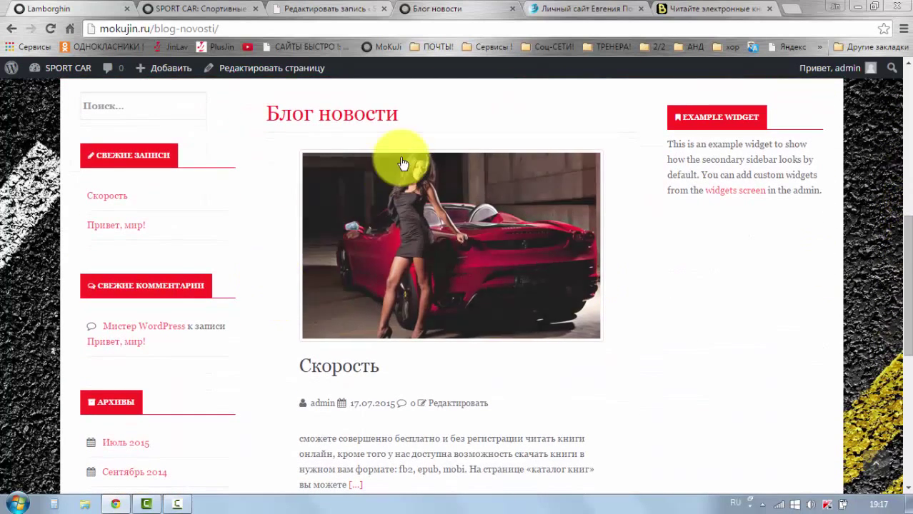
pyautogui.scroll(-1, 485, 272)
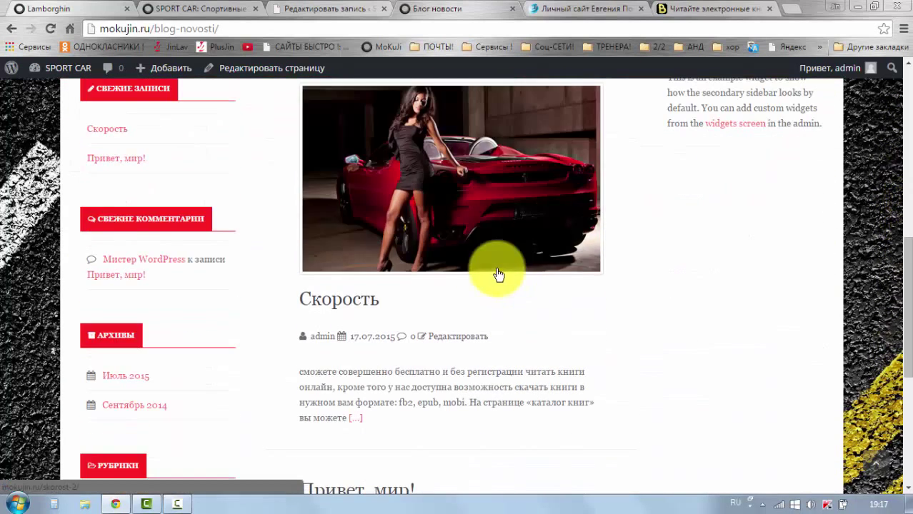
pyautogui.scroll(-2, 482, 293)
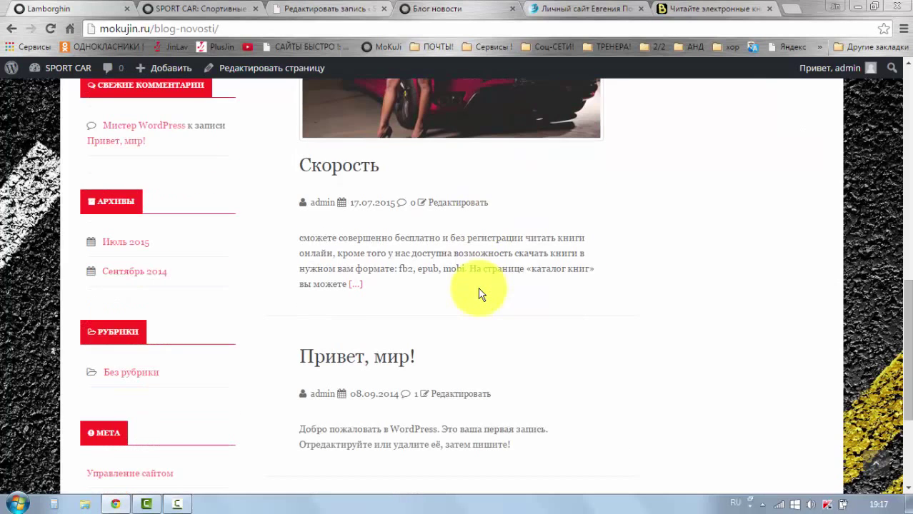
pyautogui.scroll(-1, 480, 295)
pyautogui.scroll(-1, 480, 293)
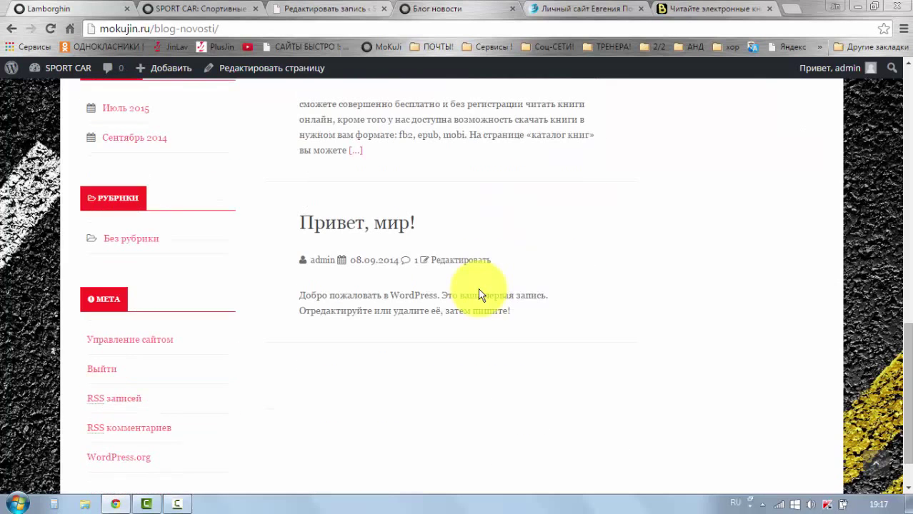
pyautogui.scroll(-1, 473, 308)
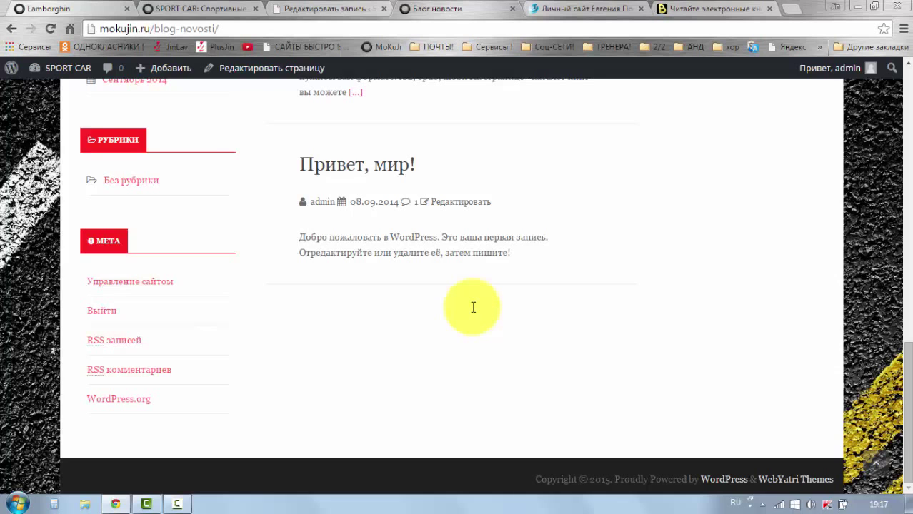
pyautogui.scroll(5, 472, 307)
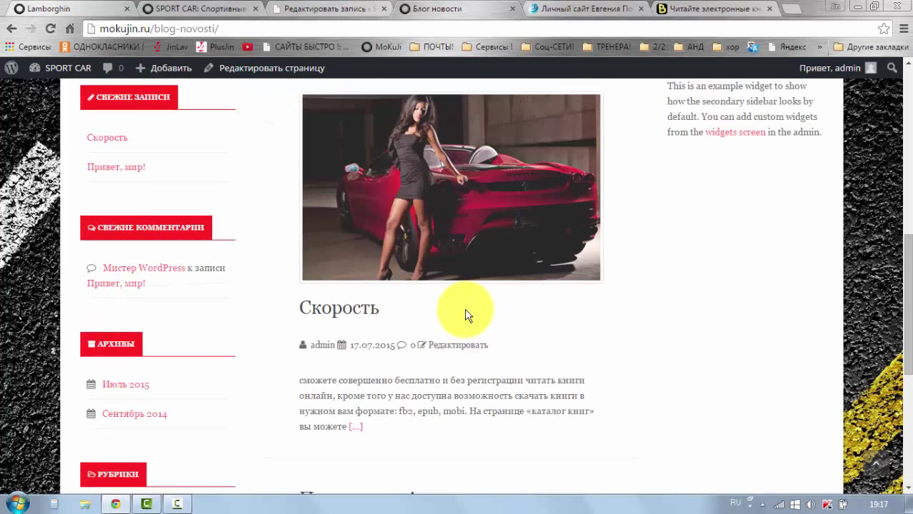
pyautogui.scroll(-4, 469, 310)
pyautogui.scroll(12, 461, 316)
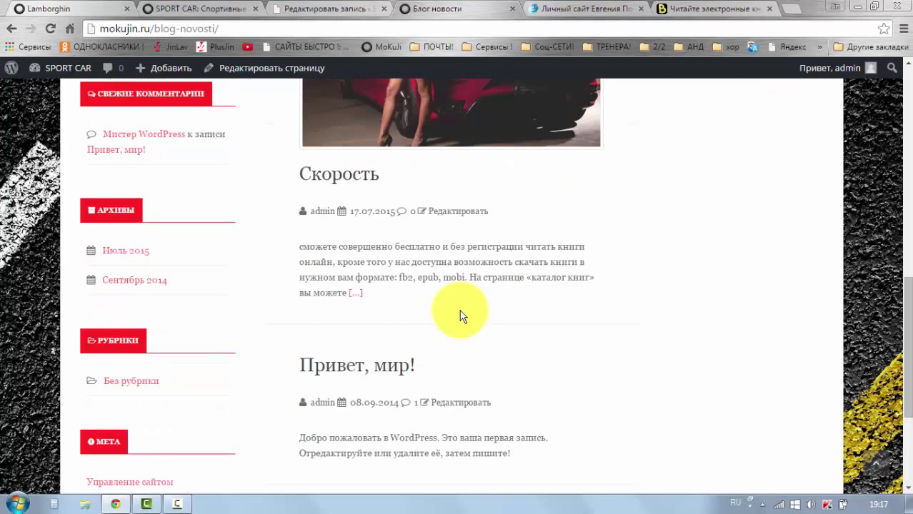
pyautogui.scroll(4, 460, 309)
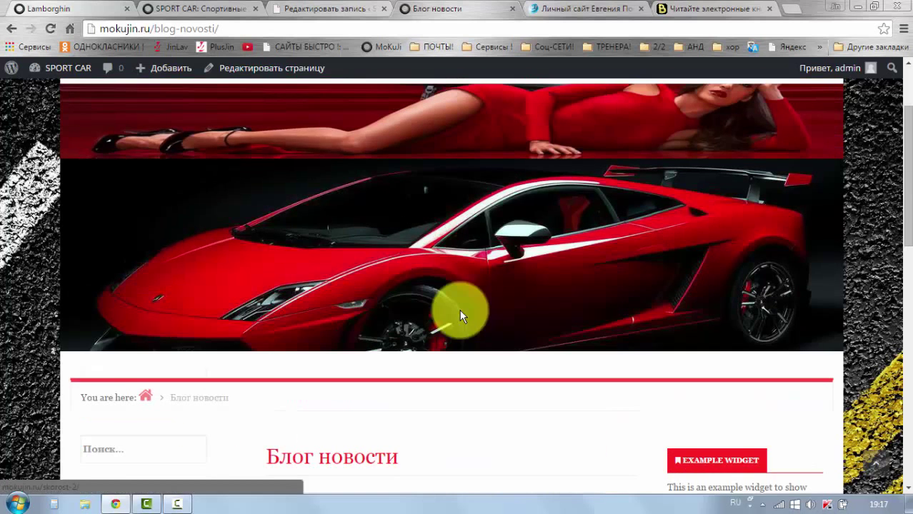
# Create a new post and title it "мокрый асфальт"
pyautogui.moveTo(153, 68)
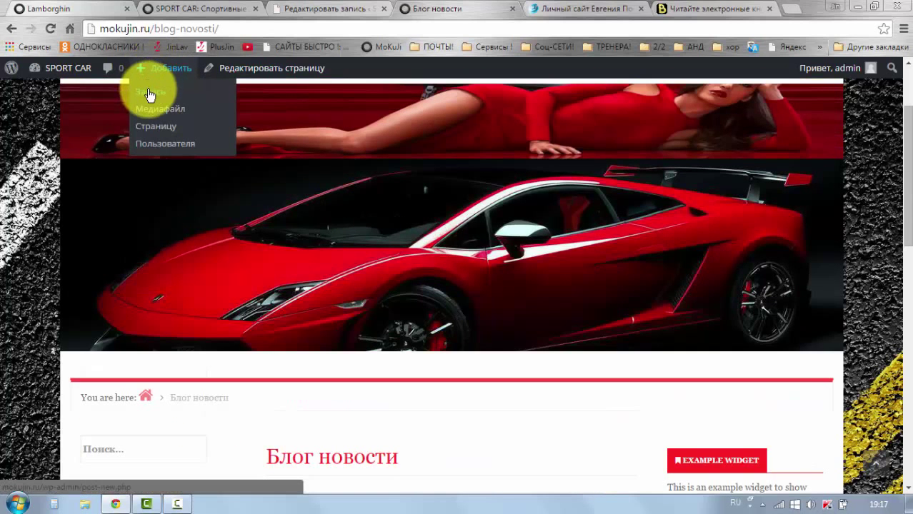
pyautogui.click(148, 91)
pyautogui.click(178, 127)
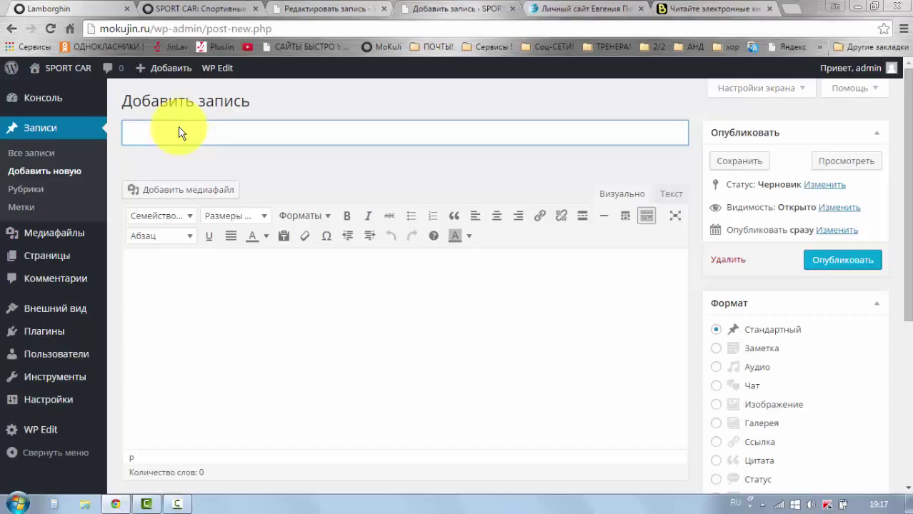
pyautogui.write('а')
pyautogui.press('BackSpace')
pyautogui.write('мокрый асфа')
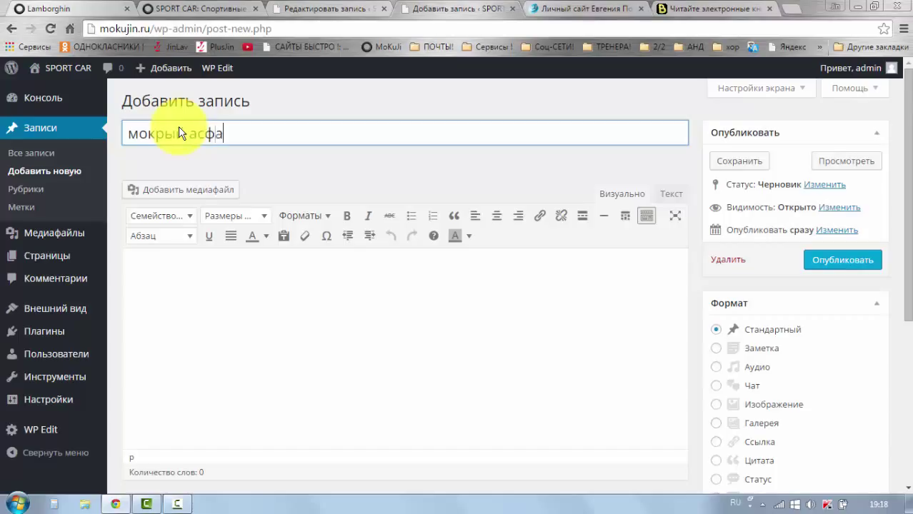
pyautogui.write('льт')
pyautogui.click(178, 127)
pyautogui.write('й')
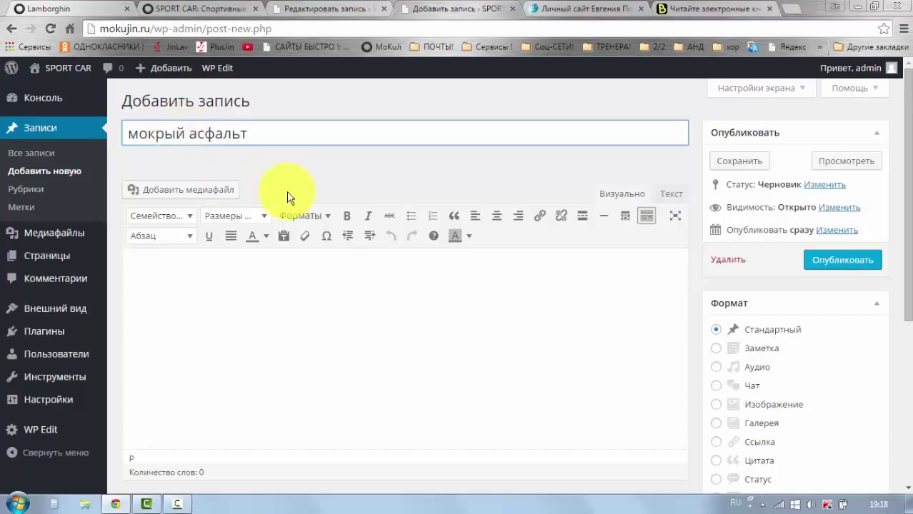
pyautogui.click(279, 185)
# Paste the copied sample text into the body of the "мокрый асфальт" post and publish it
pyautogui.click(310, 285)
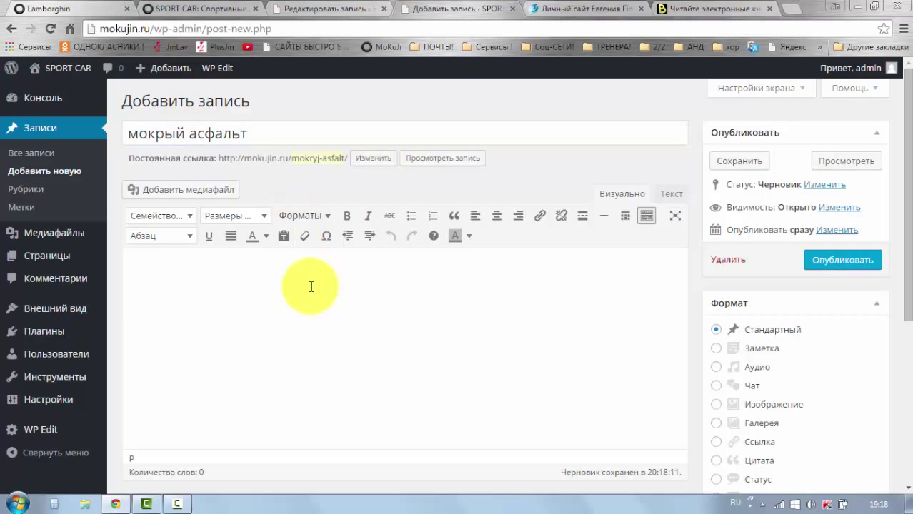
pyautogui.rightClick(288, 270)
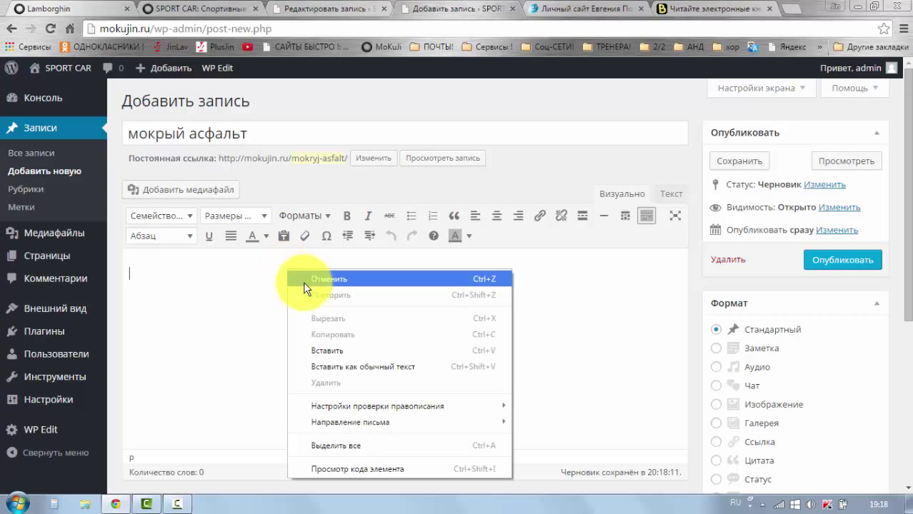
pyautogui.click(333, 351)
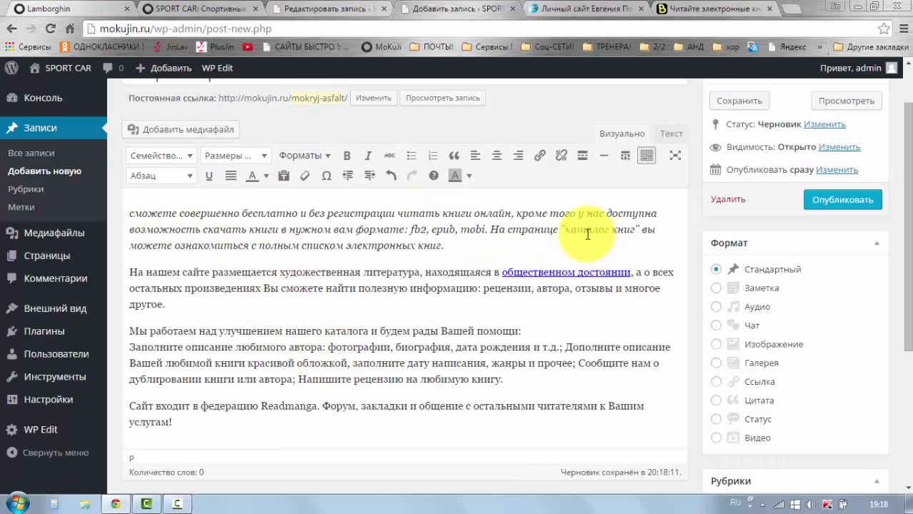
pyautogui.click(817, 212)
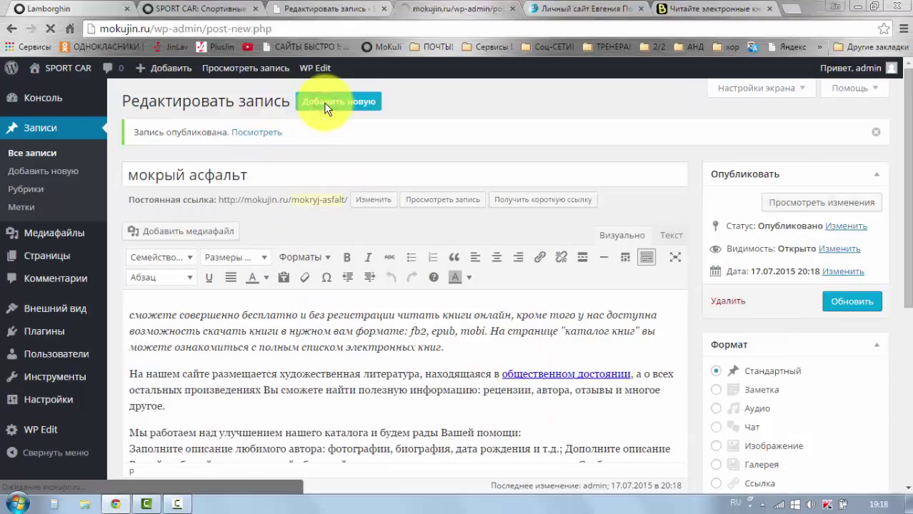
# Create a new post titled "сухой гравий", paste the copied text into its body as plain text and publish it
pyautogui.click(222, 135)
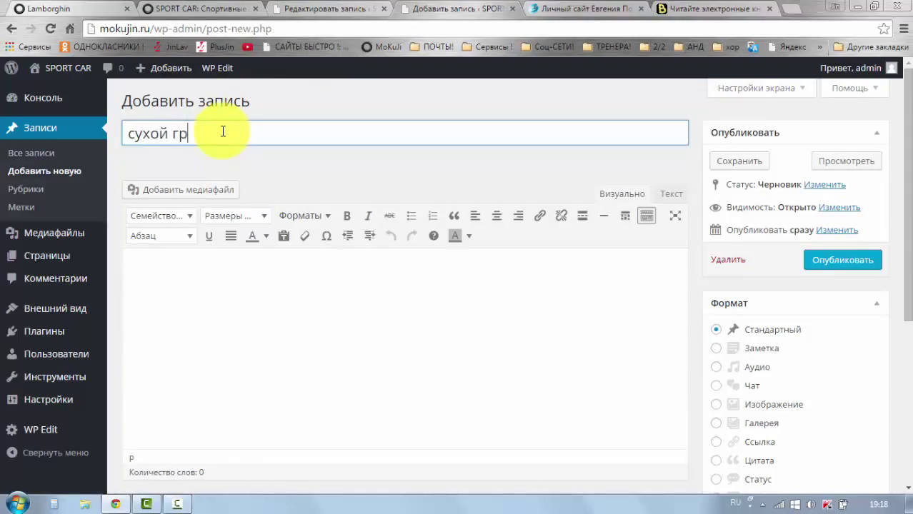
pyautogui.click(244, 163)
pyautogui.rightClick(264, 290)
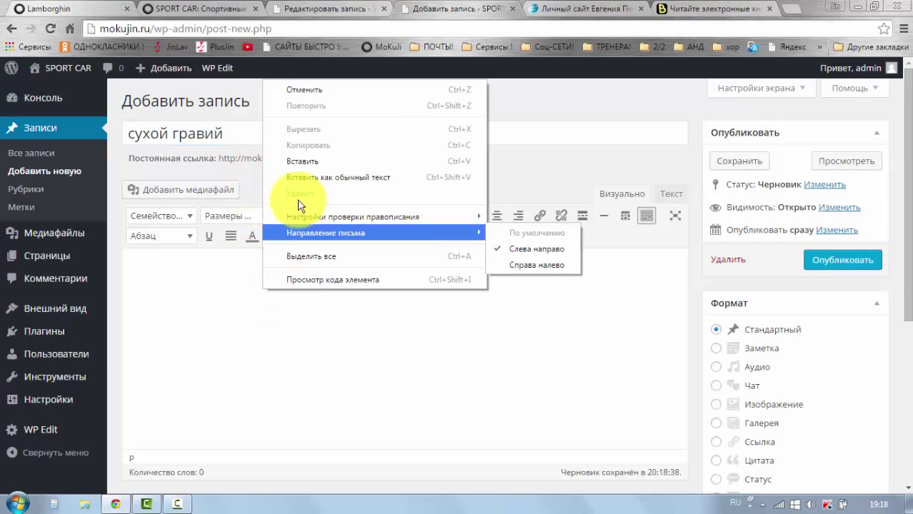
pyautogui.click(298, 175)
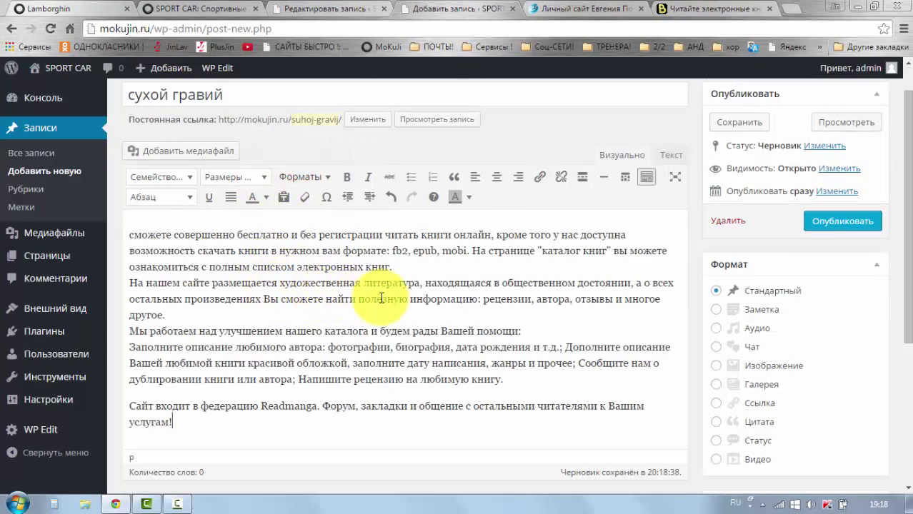
pyautogui.click(827, 225)
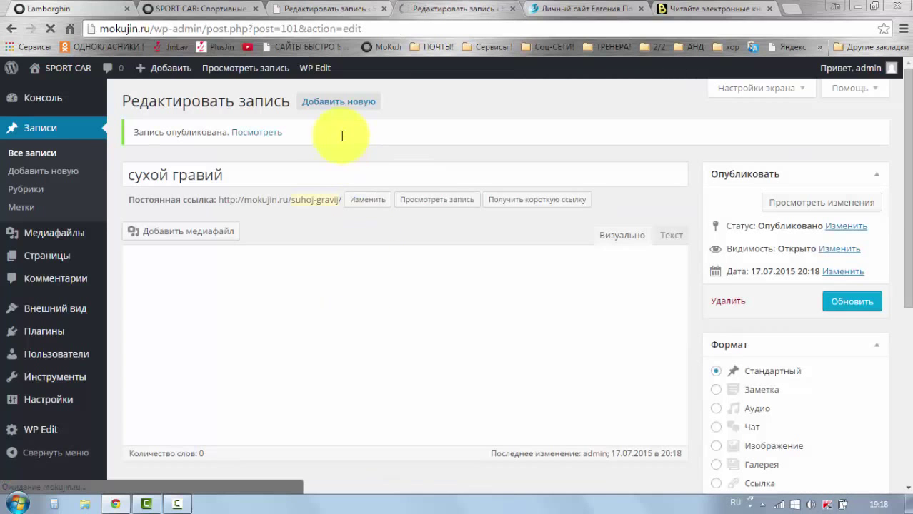
# Create a new post, title it "зекала" and place the cursor in its empty body
pyautogui.click(319, 105)
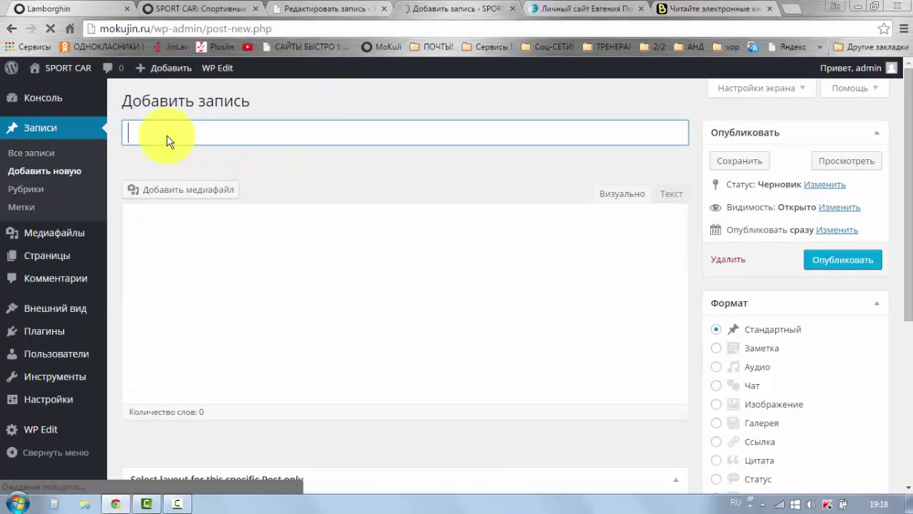
pyautogui.click(166, 136)
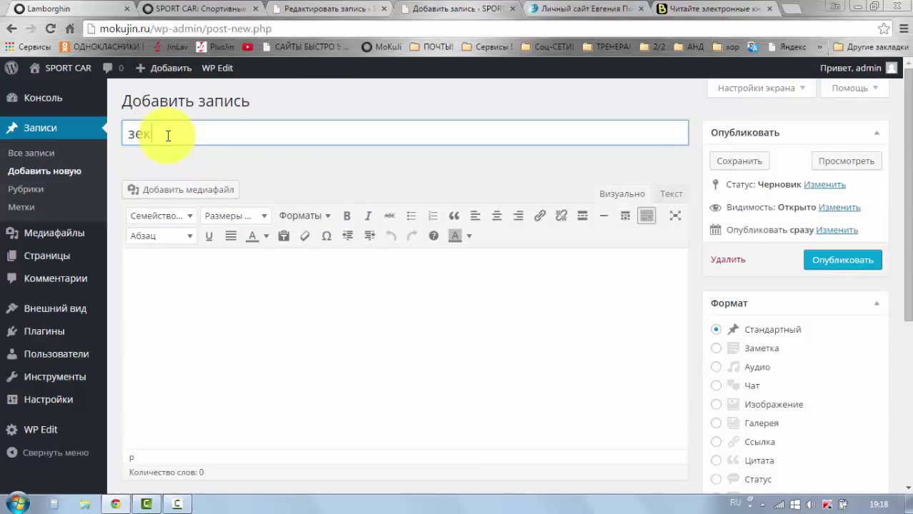
pyautogui.click(200, 156)
pyautogui.click(284, 363)
pyautogui.rightClick(284, 363)
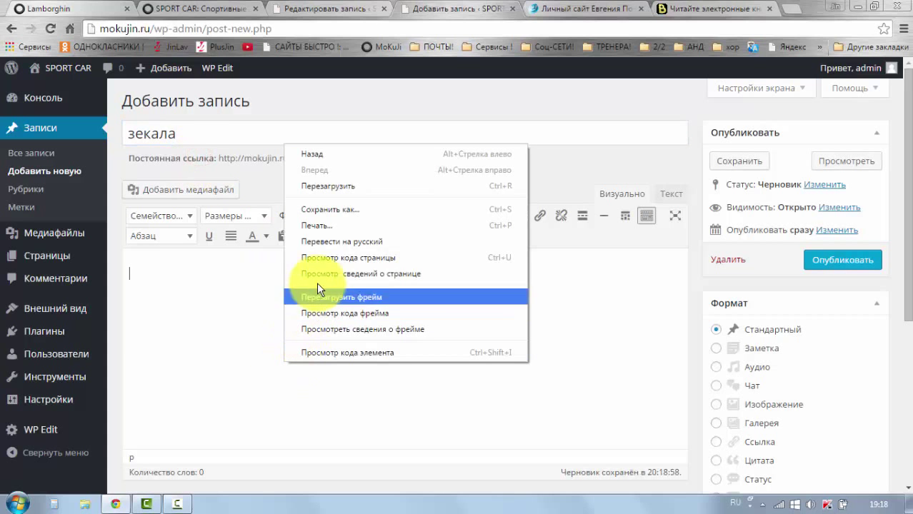
pyautogui.click(209, 291)
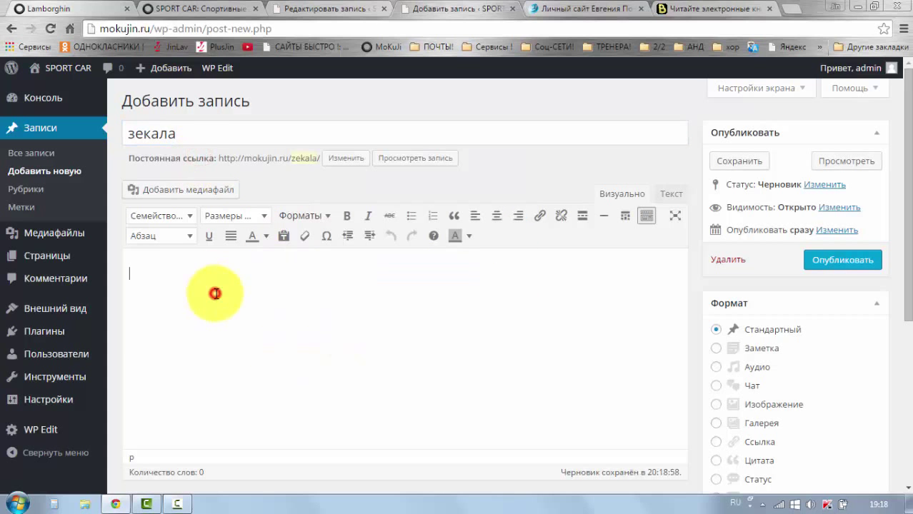
# Copy the sample text again from the e-book site, paste it with formatting into the "зекала" post body and publish the post
pyautogui.click(682, 8)
pyautogui.rightClick(171, 269)
pyautogui.click(214, 280)
pyautogui.click(433, 10)
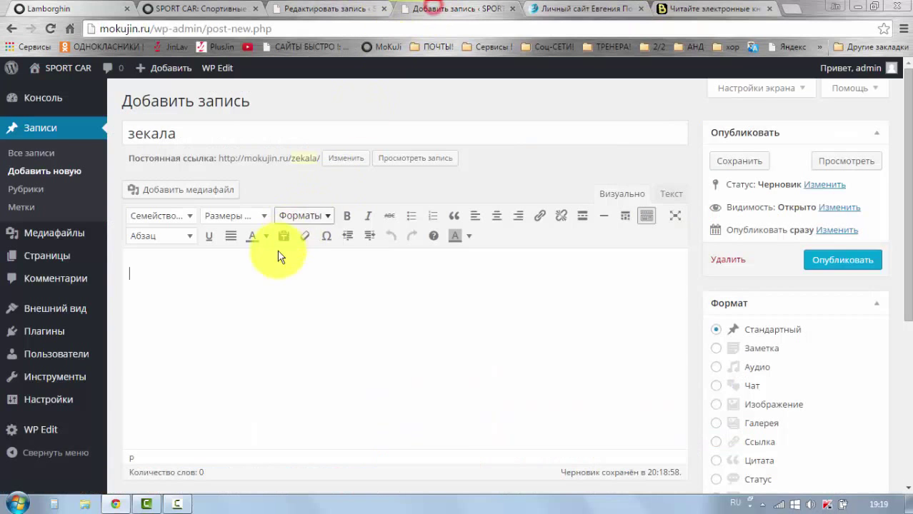
pyautogui.rightClick(262, 282)
pyautogui.click(325, 364)
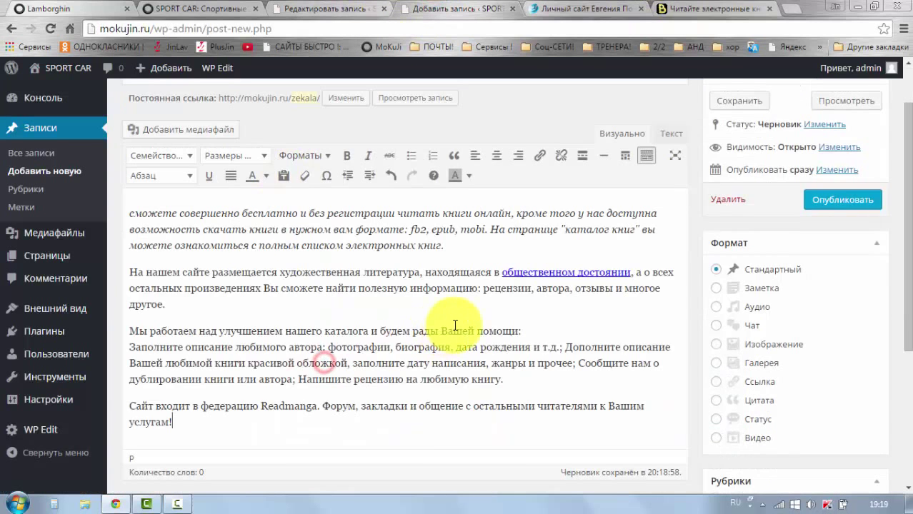
pyautogui.click(823, 203)
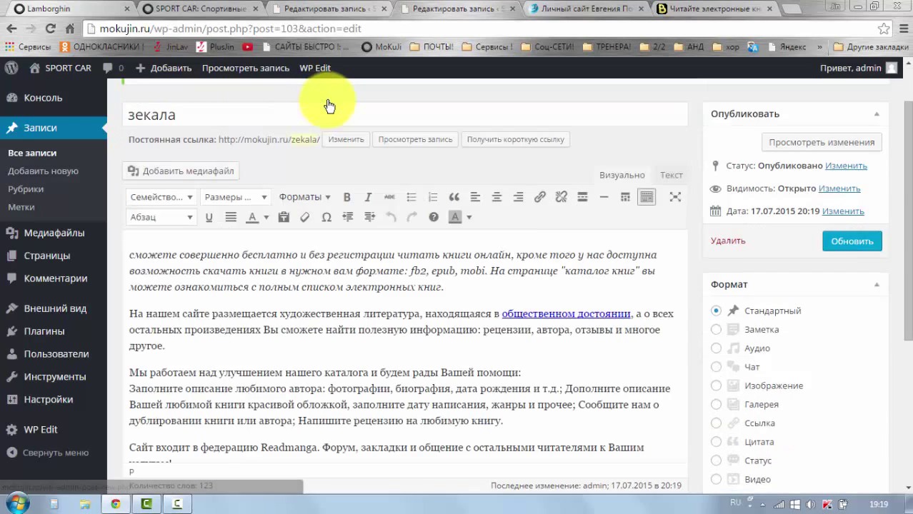
# Create and publish two more posts, "цвет машины" and "милиция", each with the copied sample text as its body
pyautogui.click(334, 108)
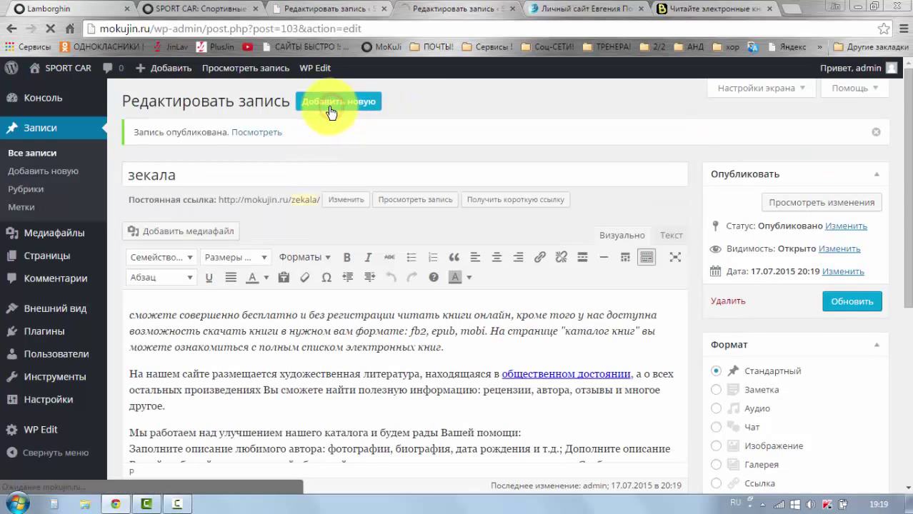
pyautogui.click(157, 135)
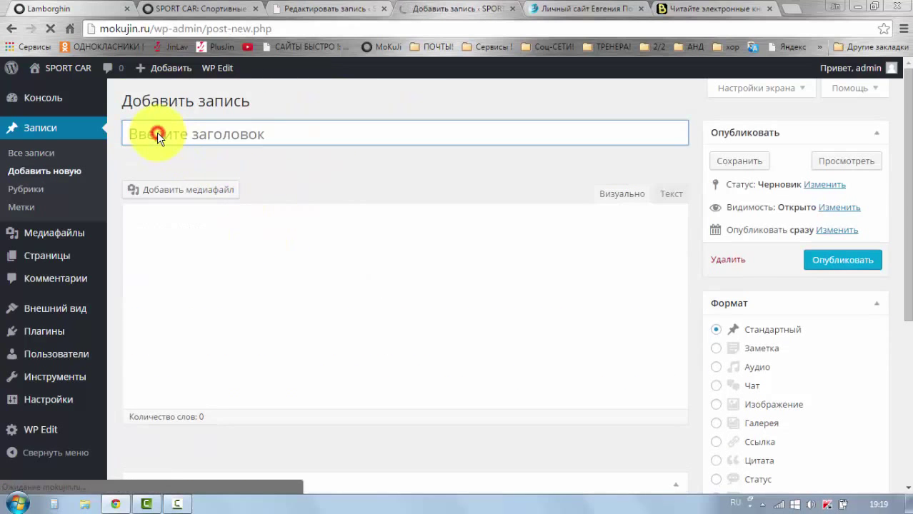
pyautogui.click(157, 132)
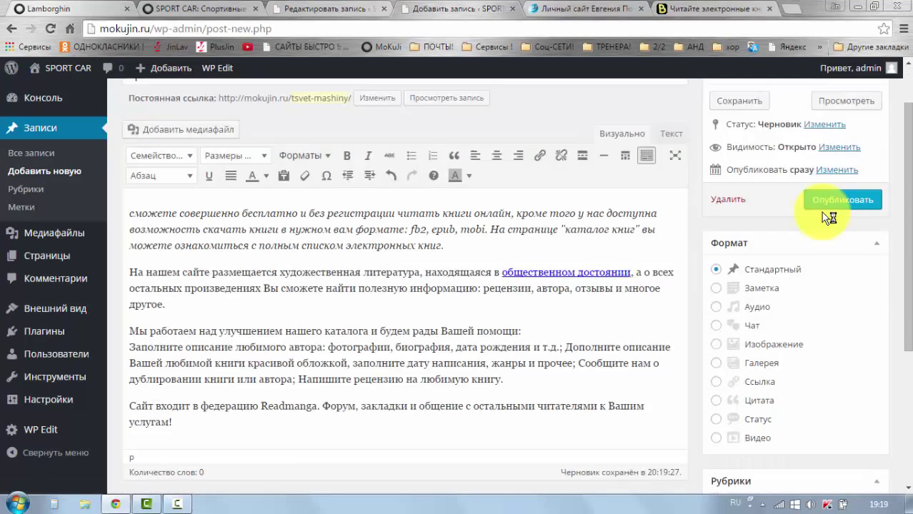
pyautogui.click(815, 205)
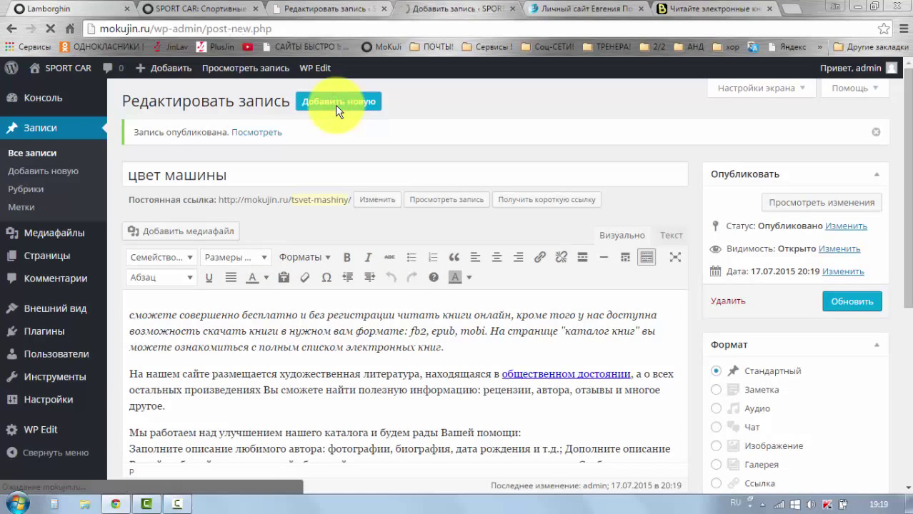
pyautogui.click(240, 133)
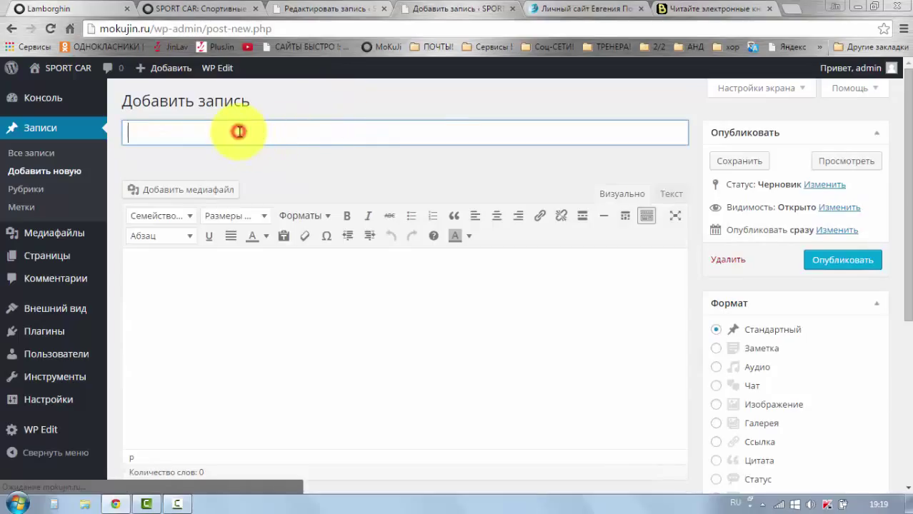
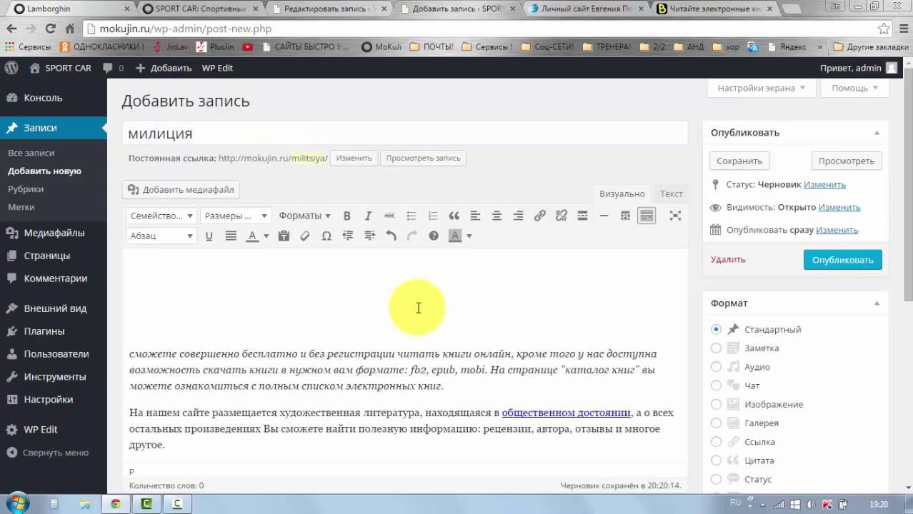
pyautogui.click(823, 260)
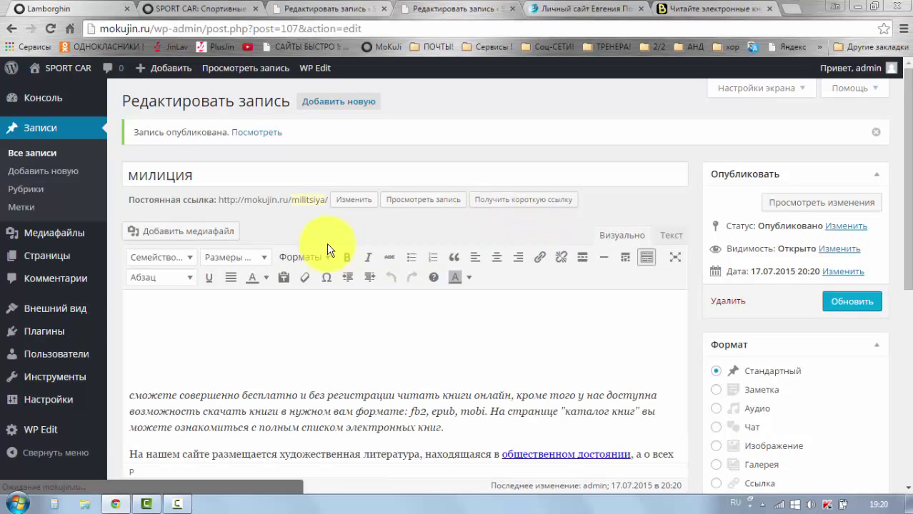
# Return to the site's front page and open "Блог новости" from its top navigation
pyautogui.click(193, 9)
pyautogui.scroll(5, 400, 279)
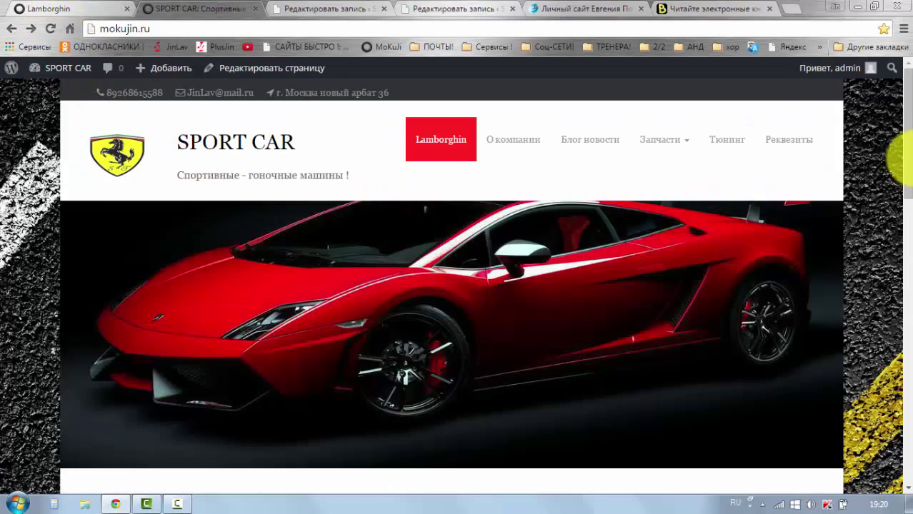
pyautogui.moveTo(908, 154); pyautogui.dragTo(909, 156)
pyautogui.moveTo(902, 203); pyautogui.dragTo(897, 139)
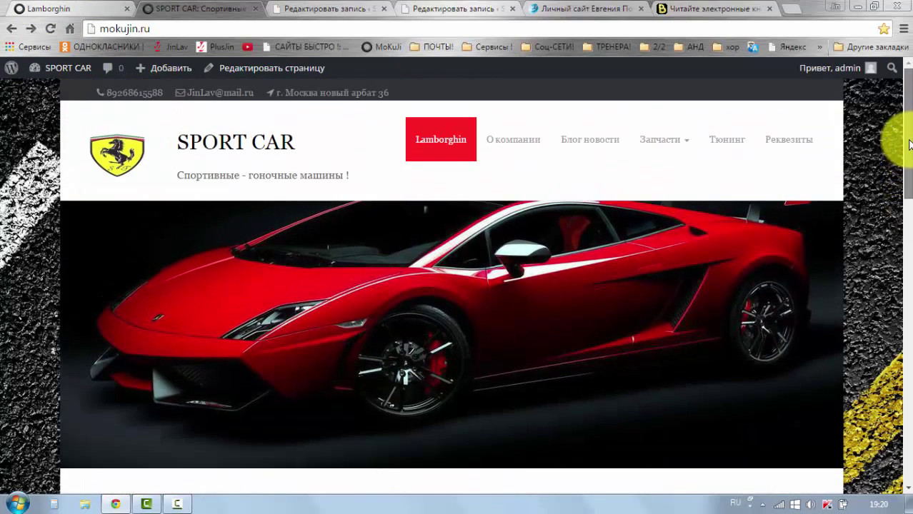
pyautogui.click(575, 144)
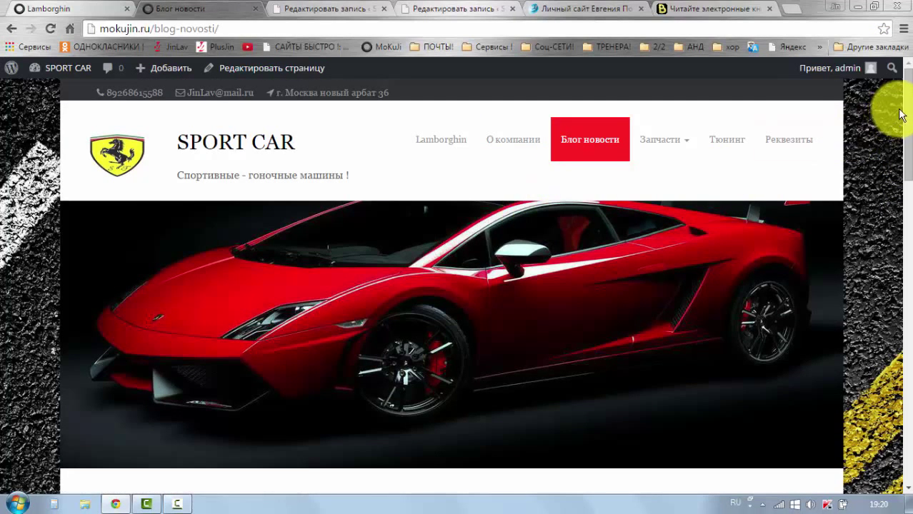
# Look through both pages of "Блог новости" to check how the new posts and the page navigation are displayed
pyautogui.moveTo(910, 110); pyautogui.dragTo(907, 421)
pyautogui.scroll(-1, 908, 237)
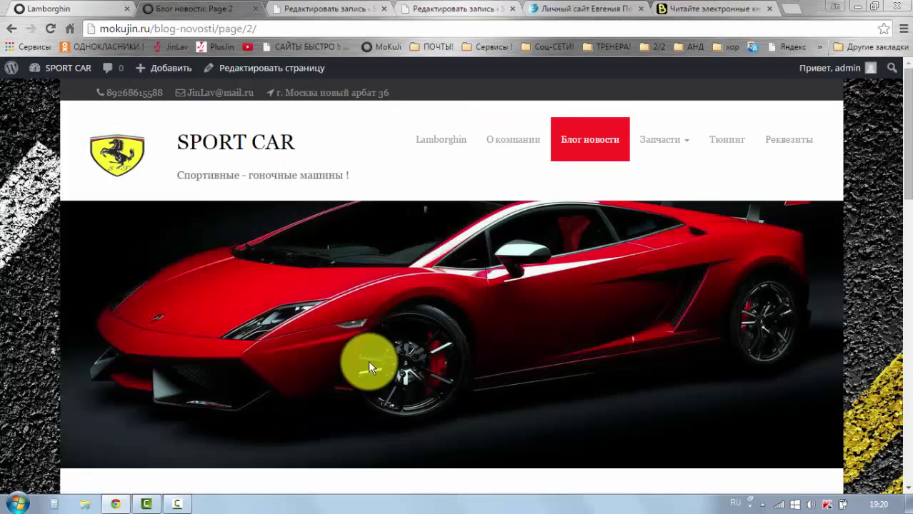
pyautogui.scroll(-4, 418, 361)
pyautogui.scroll(-5, 443, 343)
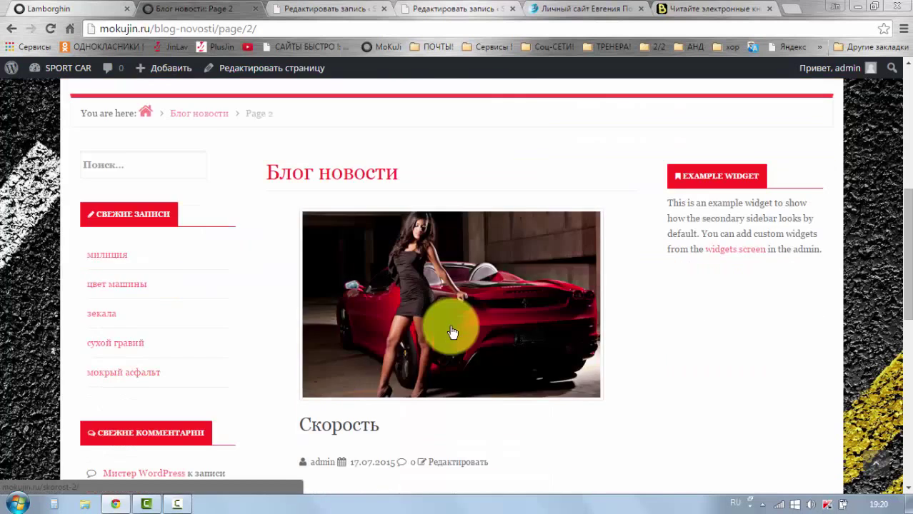
pyautogui.scroll(-3, 452, 332)
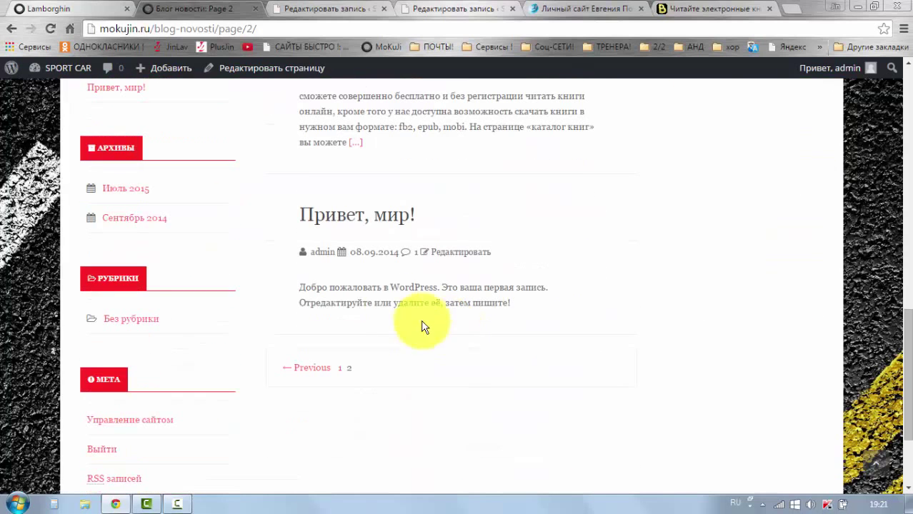
pyautogui.click(339, 371)
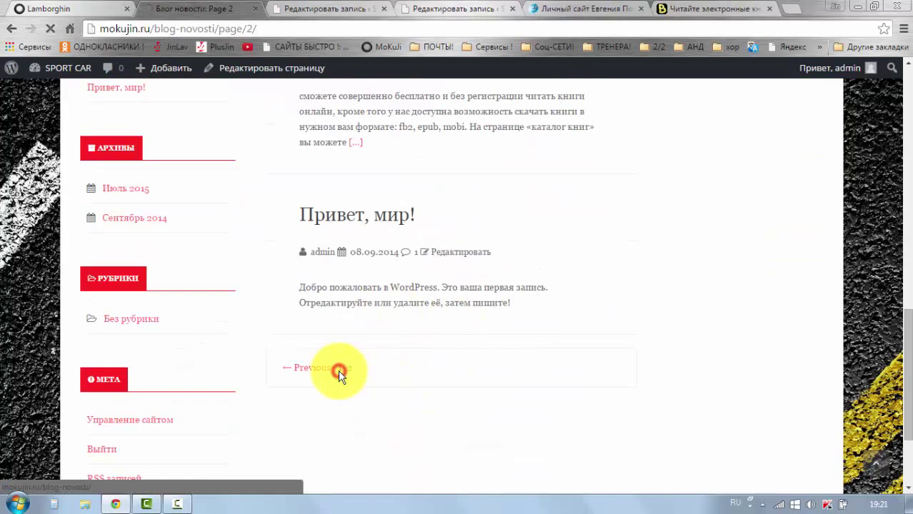
pyautogui.scroll(-5, 390, 352)
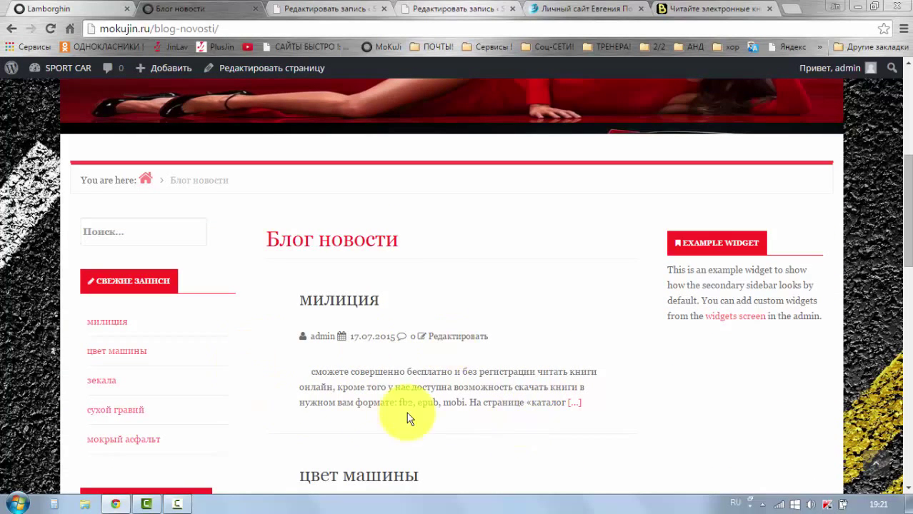
pyautogui.scroll(-1, 494, 286)
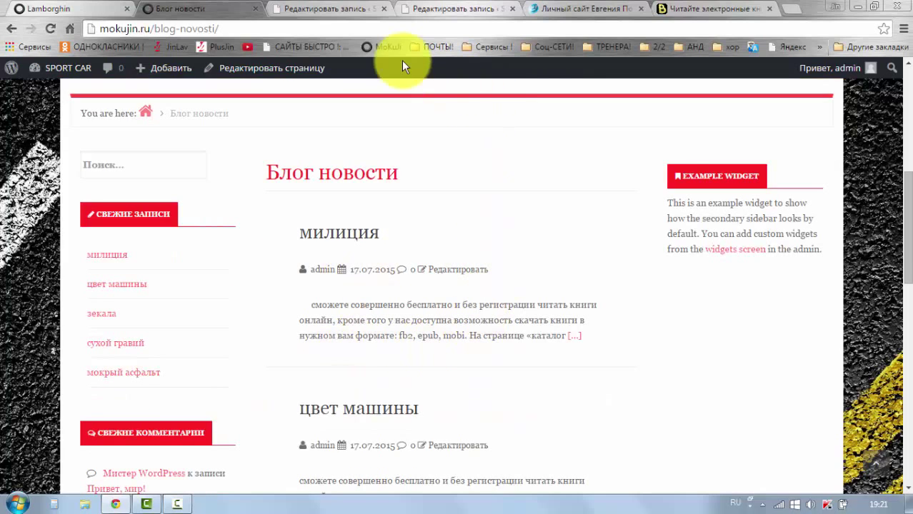
# Go back to editing the "милиция" post and delete the empty lines above its first paragraph
pyautogui.click(428, 10)
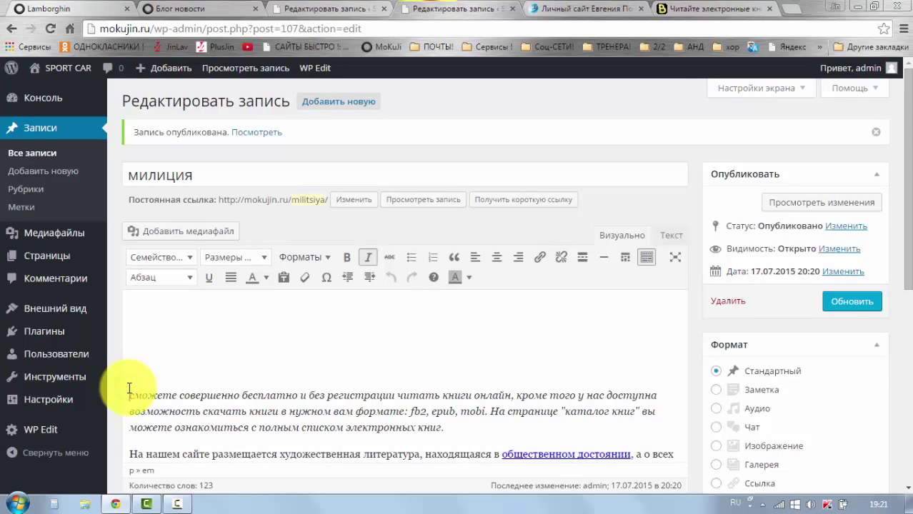
pyautogui.press('BackSpace')
pyautogui.press('BackSpace')
pyautogui.press('BackSpace')
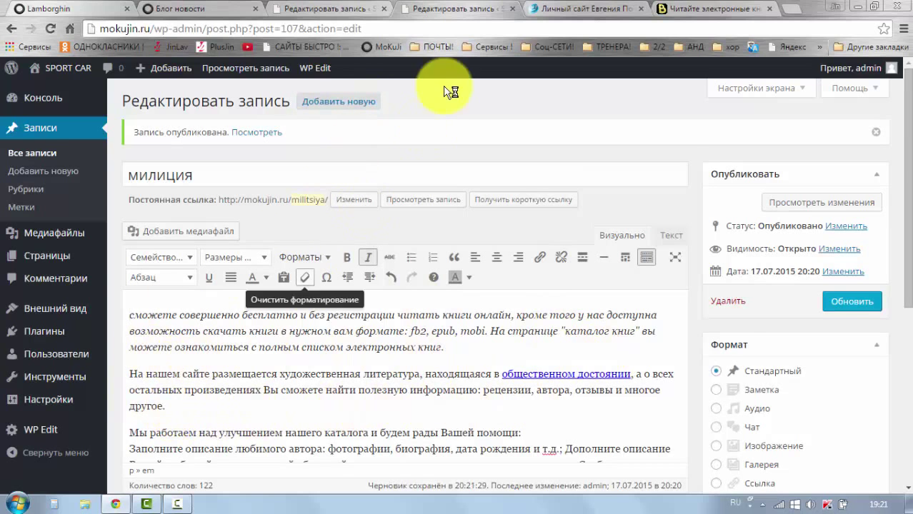
# Return to the "Блог новости" page and examine the excerpt of the "милиция" post
pyautogui.click(214, 9)
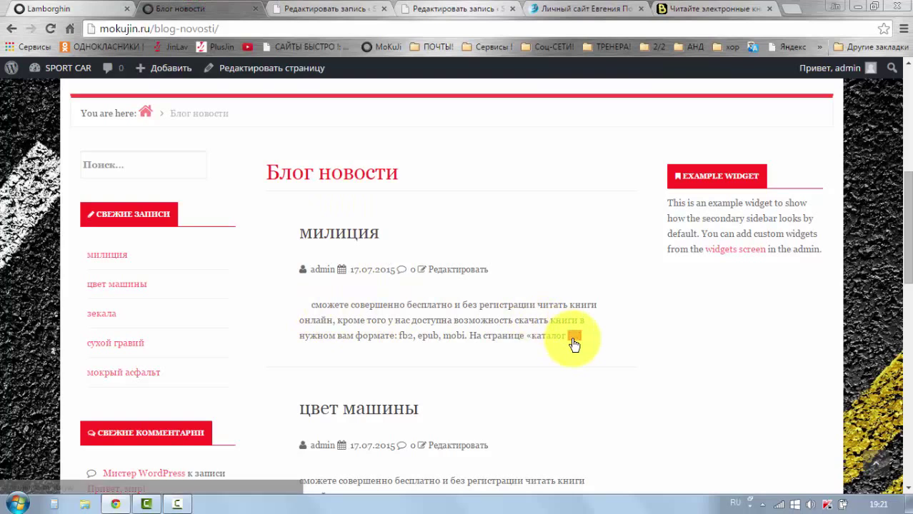
pyautogui.click(421, 333)
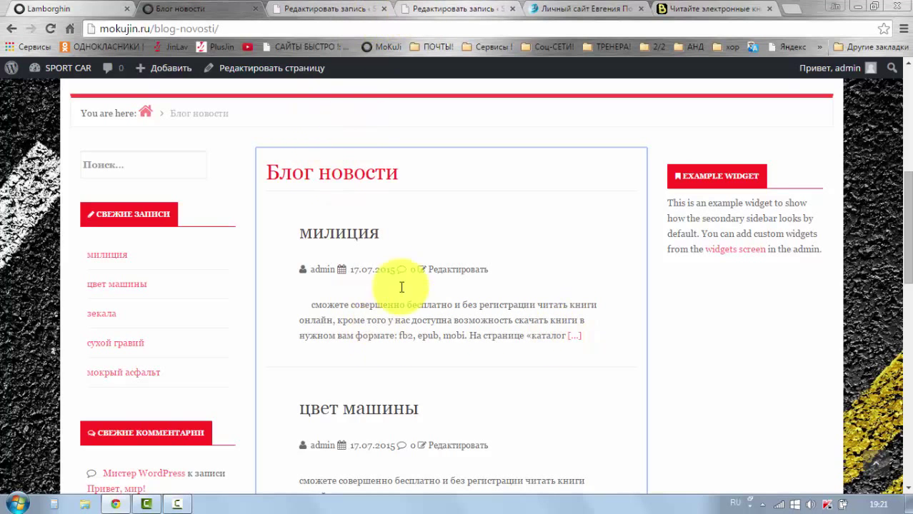
pyautogui.scroll(-2, 379, 326)
pyautogui.scroll(2, 394, 265)
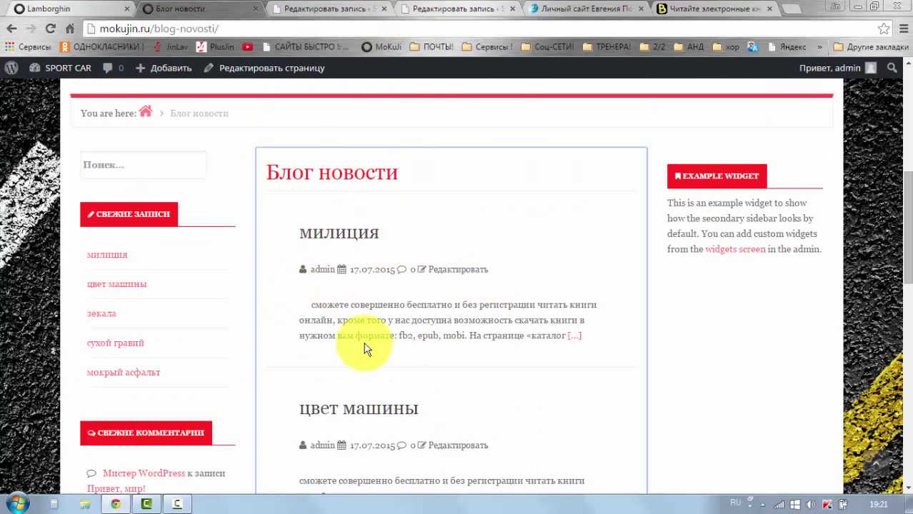
pyautogui.scroll(-2, 425, 324)
pyautogui.scroll(2, 422, 174)
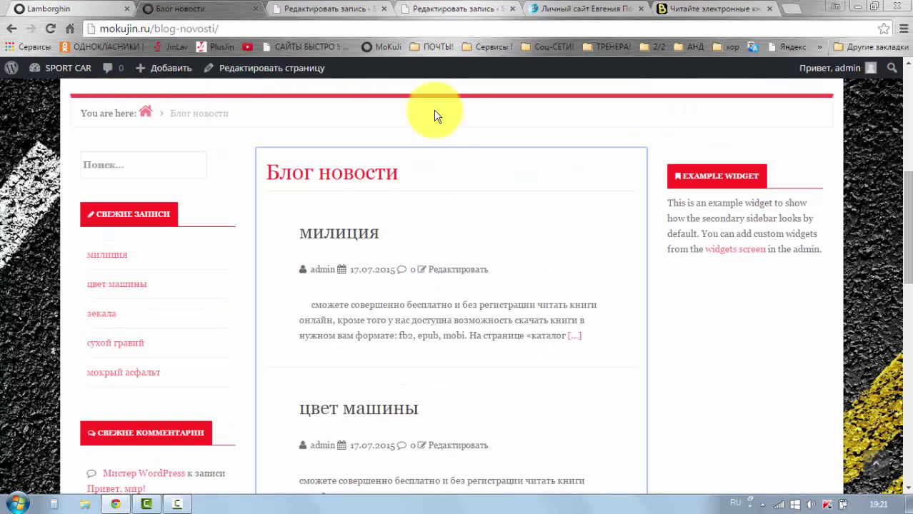
pyautogui.click(339, 13)
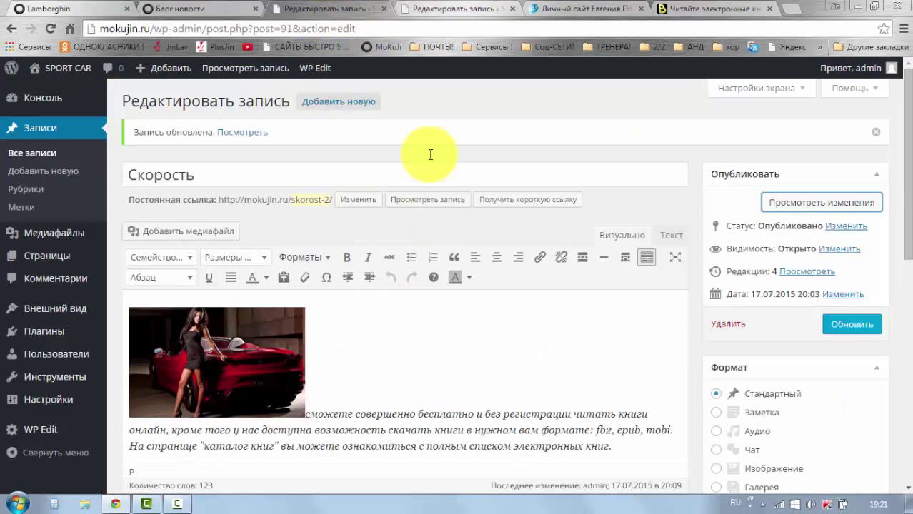
pyautogui.click(418, 10)
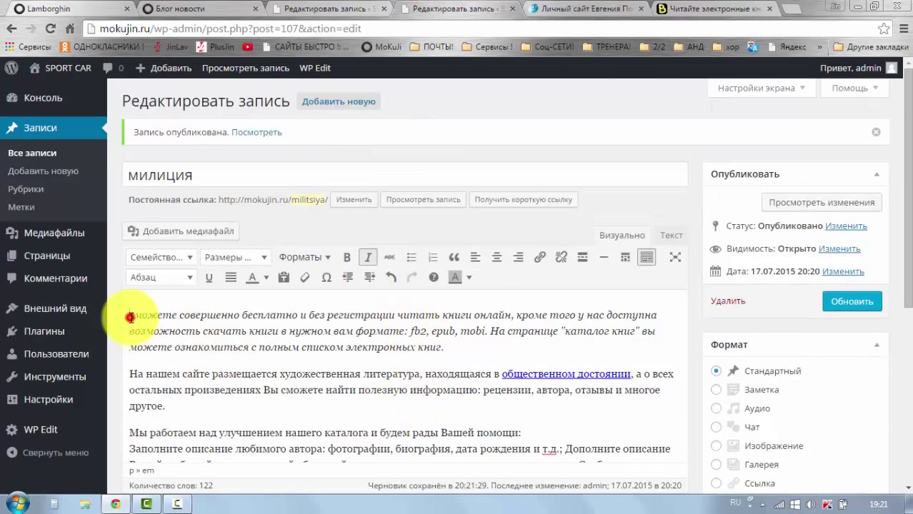
pyautogui.click(130, 318)
pyautogui.click(190, 238)
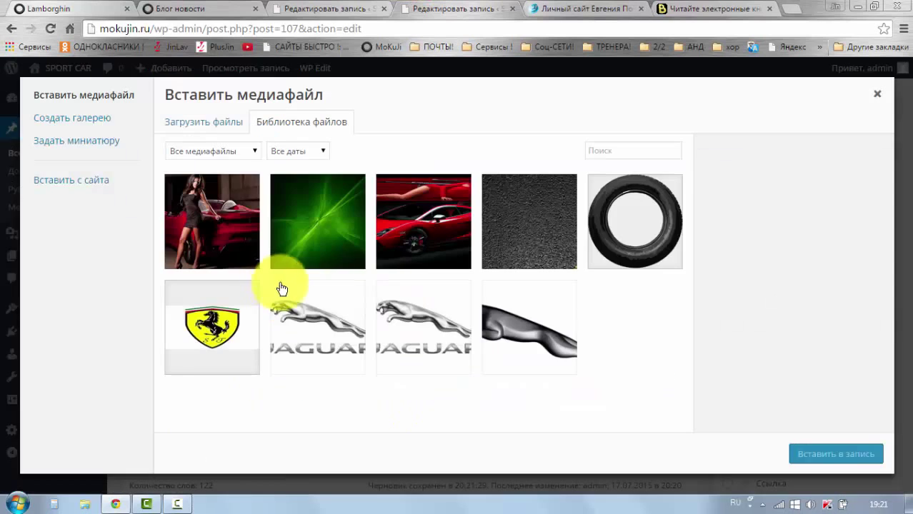
pyautogui.click(527, 315)
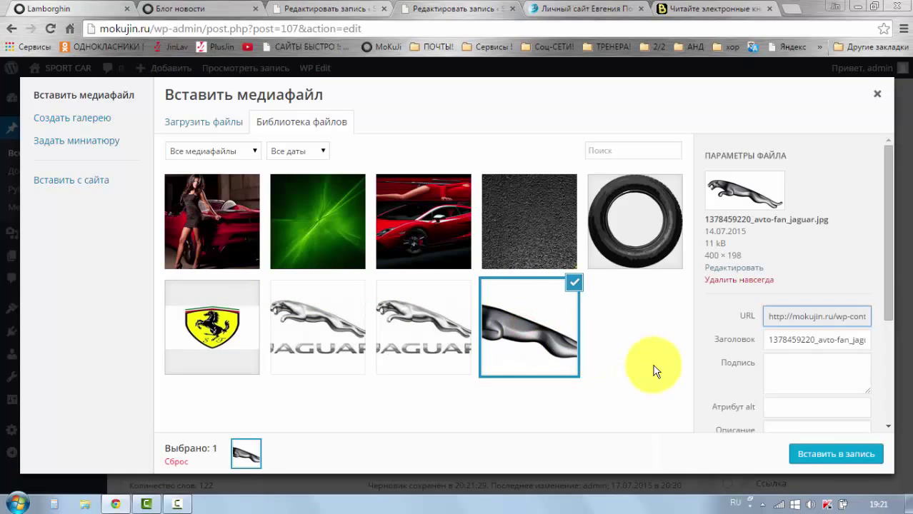
pyautogui.click(812, 463)
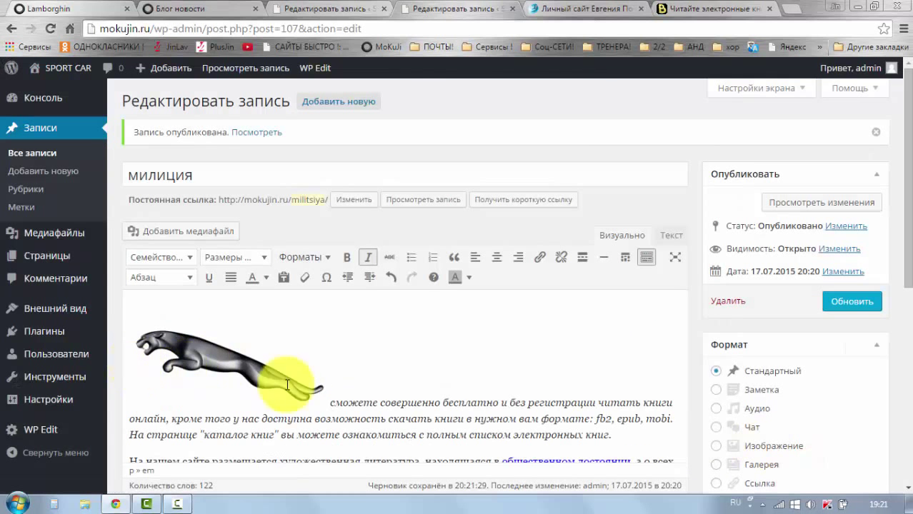
# Insert a "more" tag after the word "читать" in the HTML source of the "милиция" post and update the post
pyautogui.scroll(-2, 457, 393)
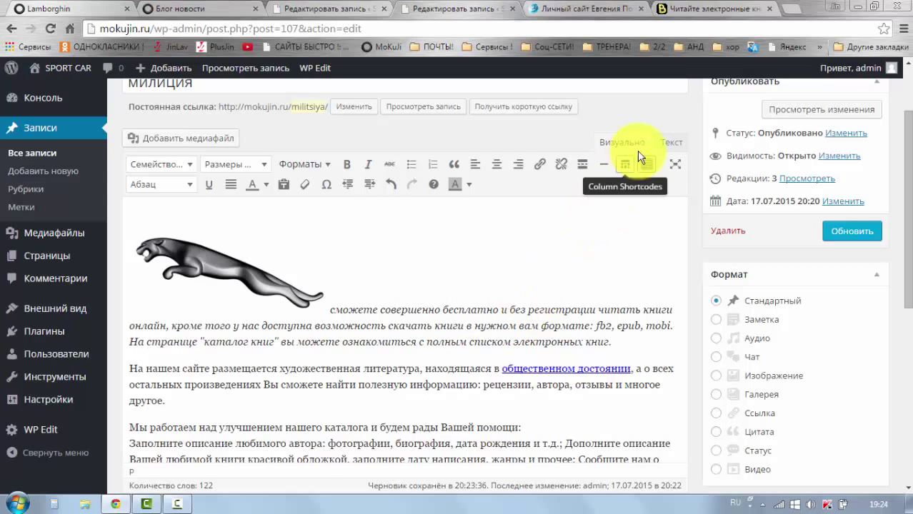
pyautogui.click(668, 145)
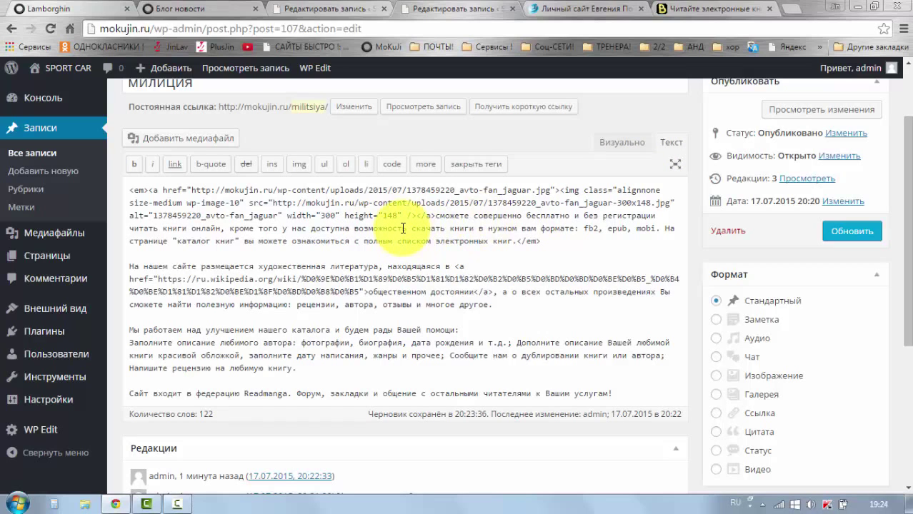
pyautogui.click(158, 228)
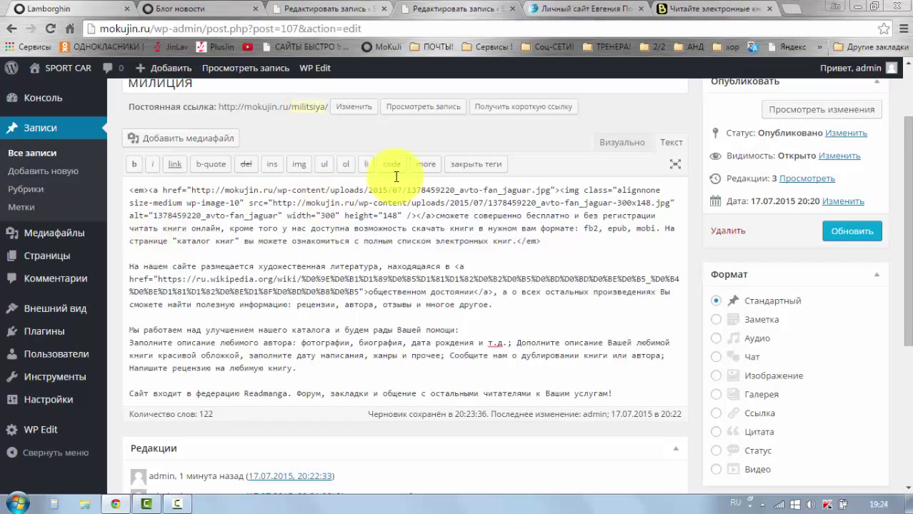
pyautogui.click(426, 167)
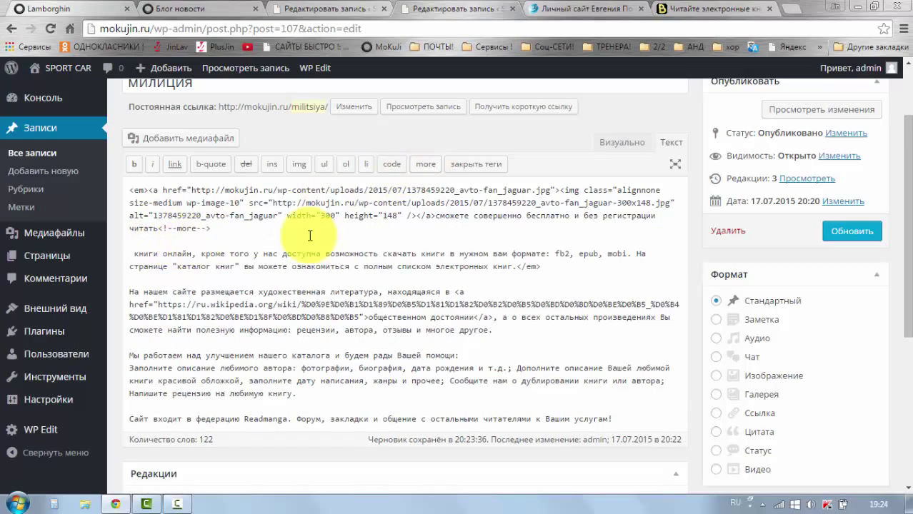
pyautogui.click(836, 236)
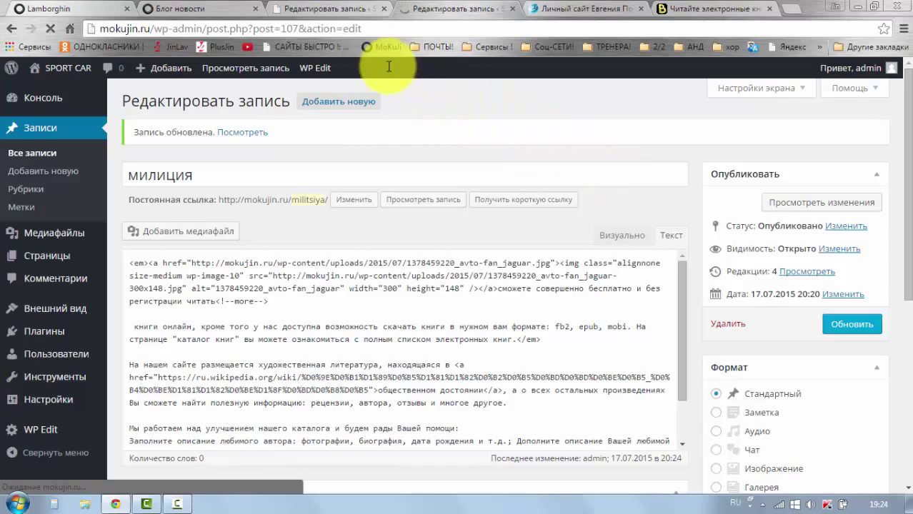
# Reload the "Блог новости" page and check where the "милиция" excerpt is cut off
pyautogui.click(187, 8)
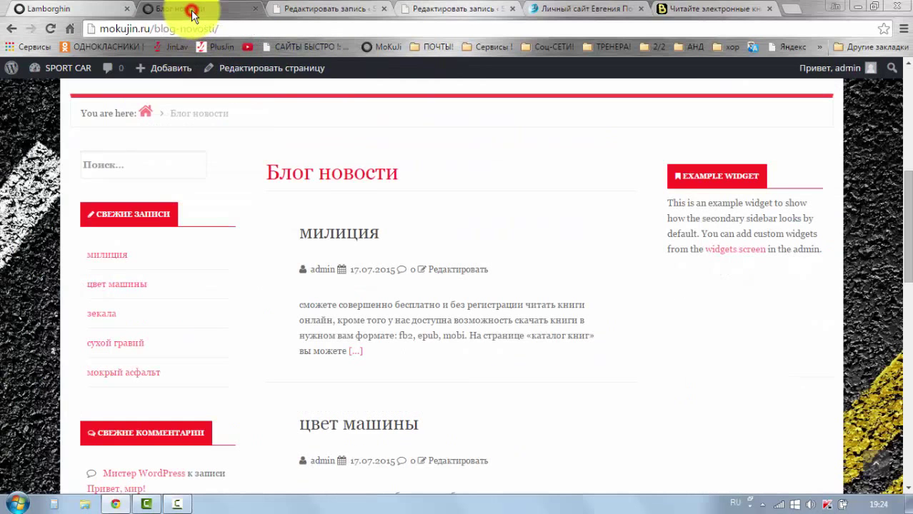
pyautogui.click(51, 28)
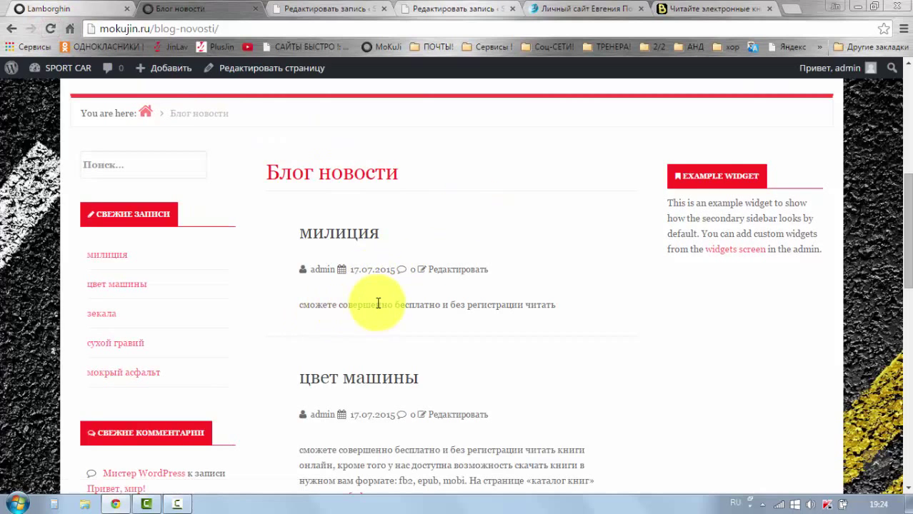
pyautogui.click(573, 309)
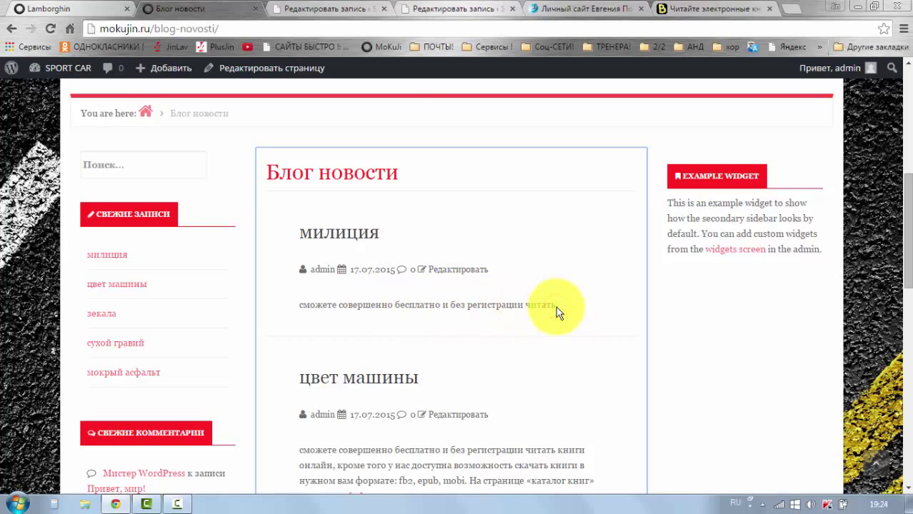
# Return to the "милиция" post in visual editing mode and delete the MORE divider after "читать"
pyautogui.click(443, 13)
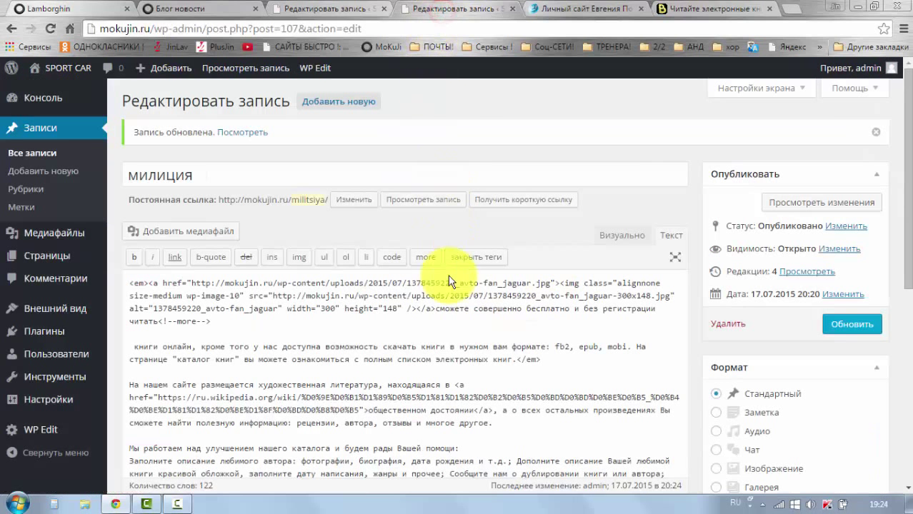
pyautogui.click(632, 237)
pyautogui.scroll(-2, 546, 308)
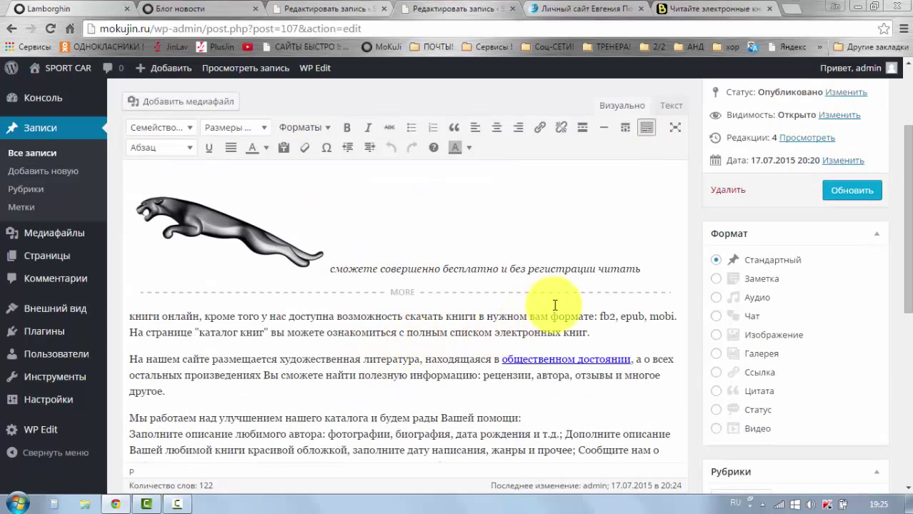
pyautogui.click(401, 293)
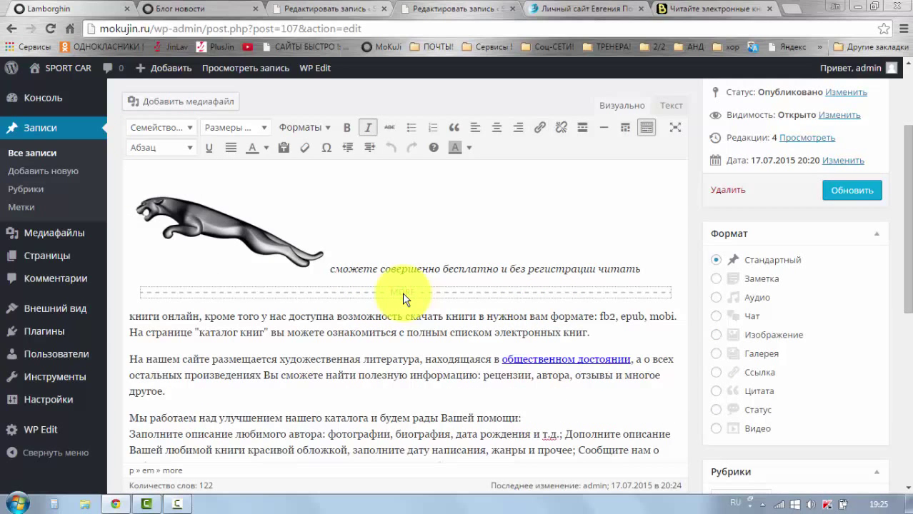
pyautogui.scroll(1, 405, 286)
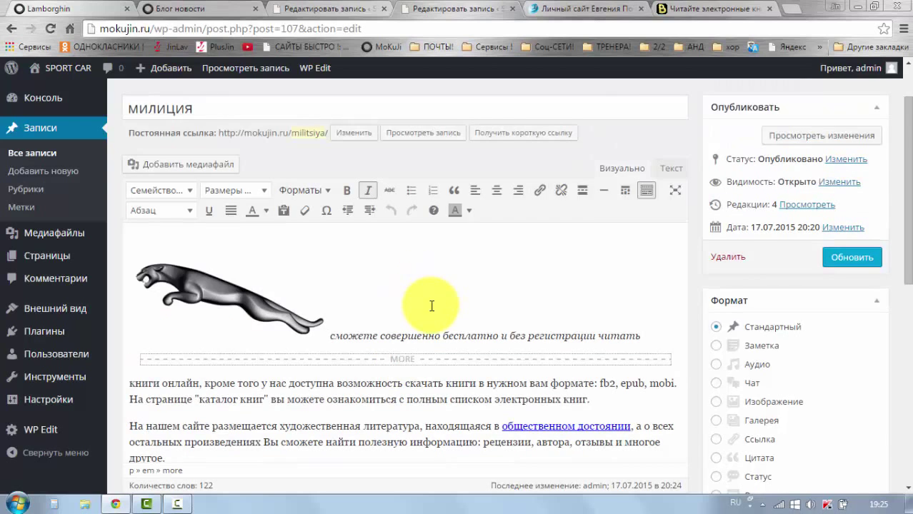
pyautogui.scroll(-1, 411, 296)
pyautogui.click(646, 270)
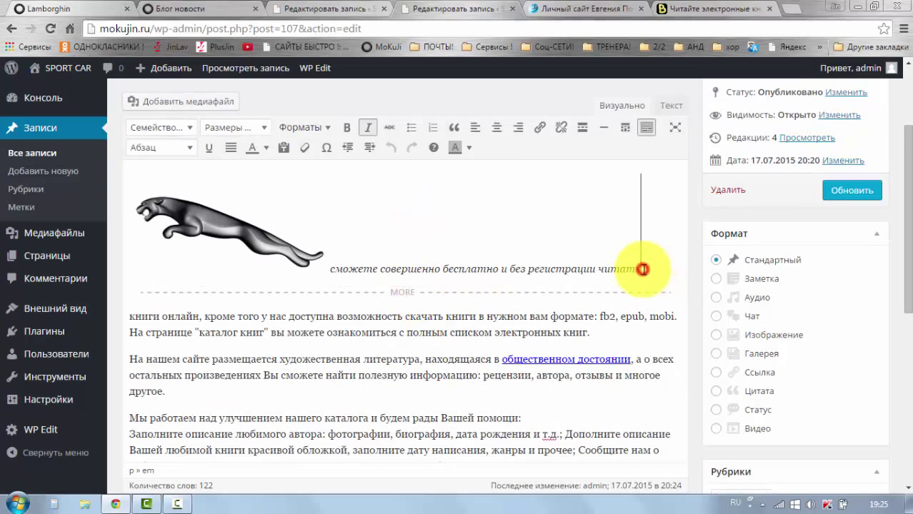
pyautogui.click(406, 293)
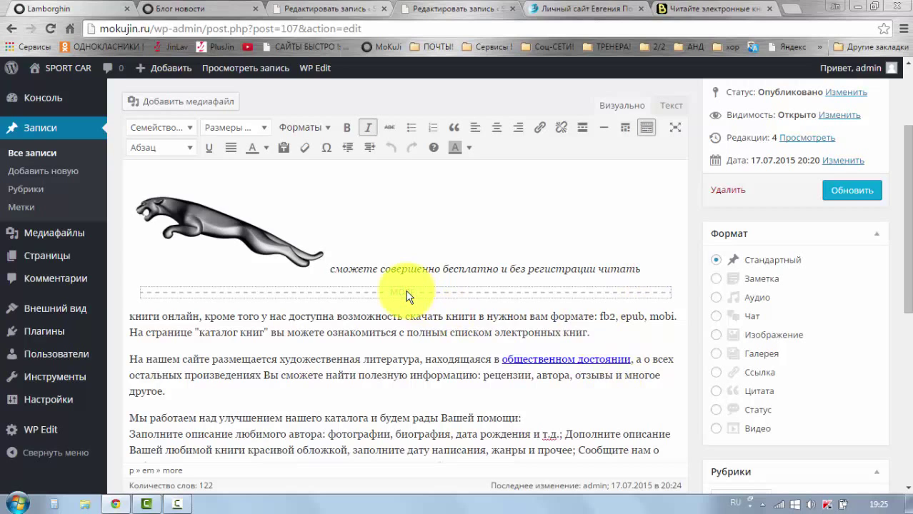
pyautogui.press('Delete')
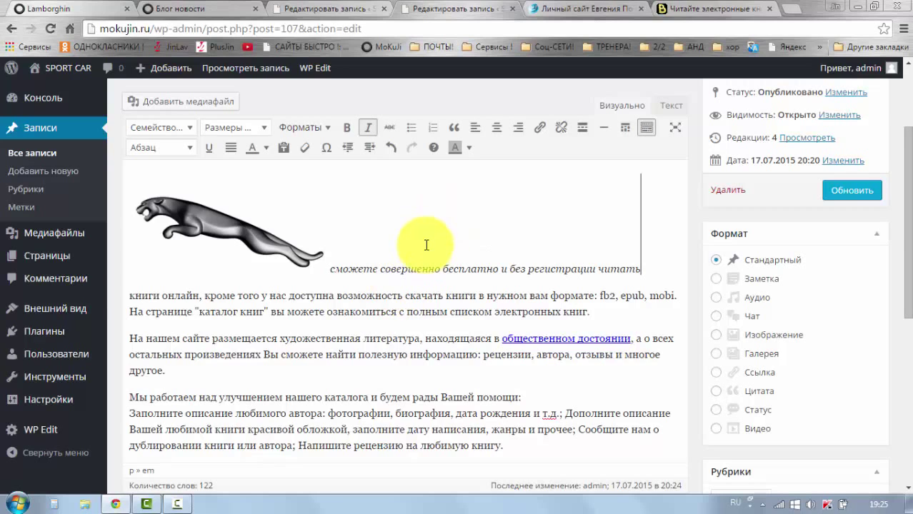
# Set the library image Jaguar.jpeg as the thumbnail of the "милиция" post and update the post
pyautogui.scroll(-1, 433, 254)
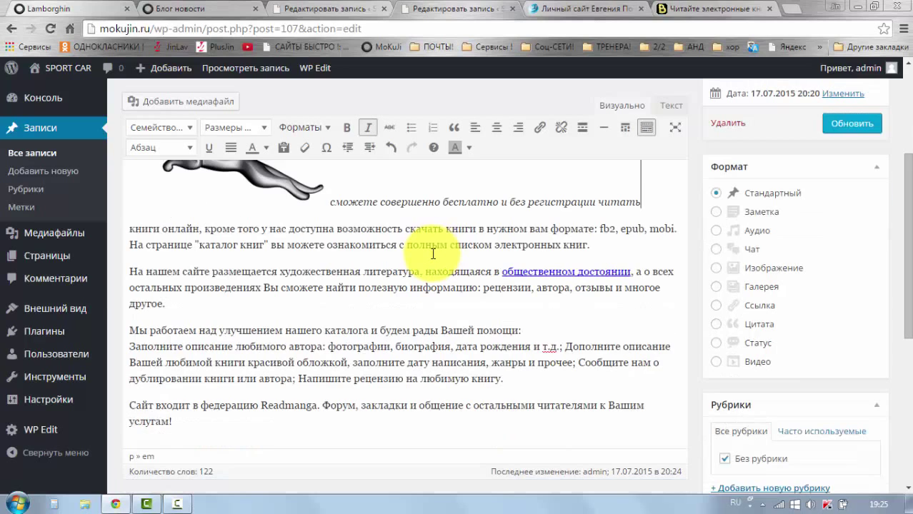
pyautogui.scroll(-2, 433, 253)
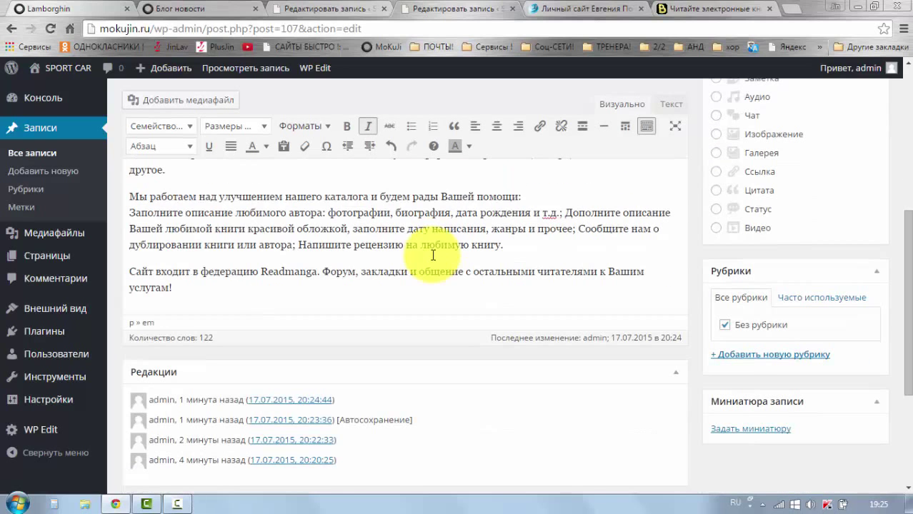
pyautogui.scroll(-2, 433, 255)
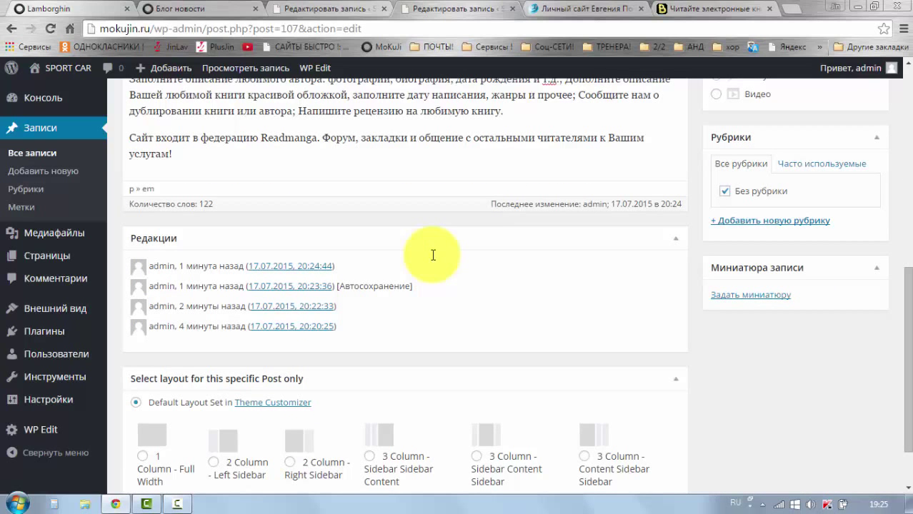
pyautogui.scroll(7, 433, 261)
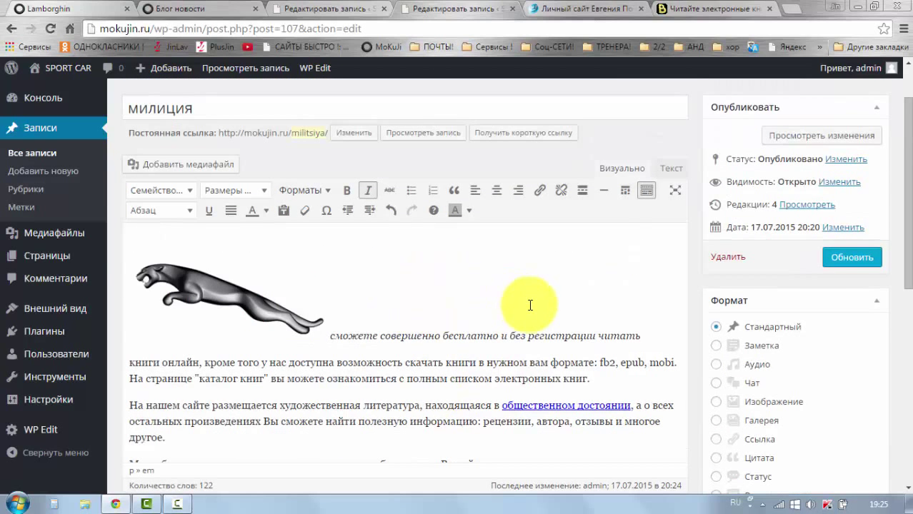
pyautogui.scroll(-4, 526, 304)
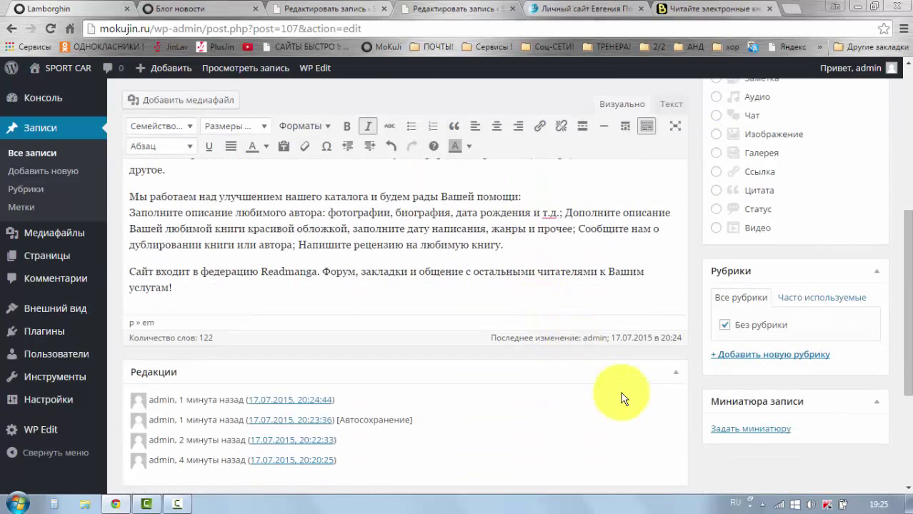
pyautogui.click(725, 431)
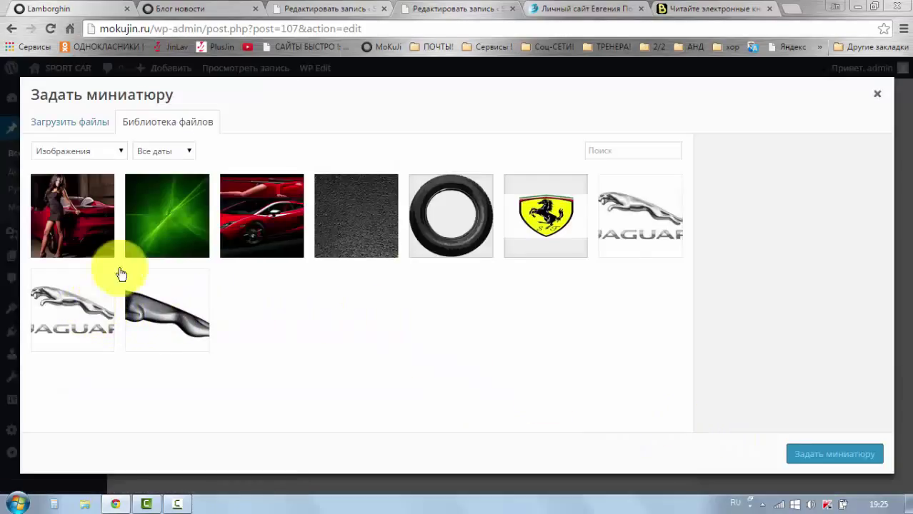
pyautogui.click(78, 310)
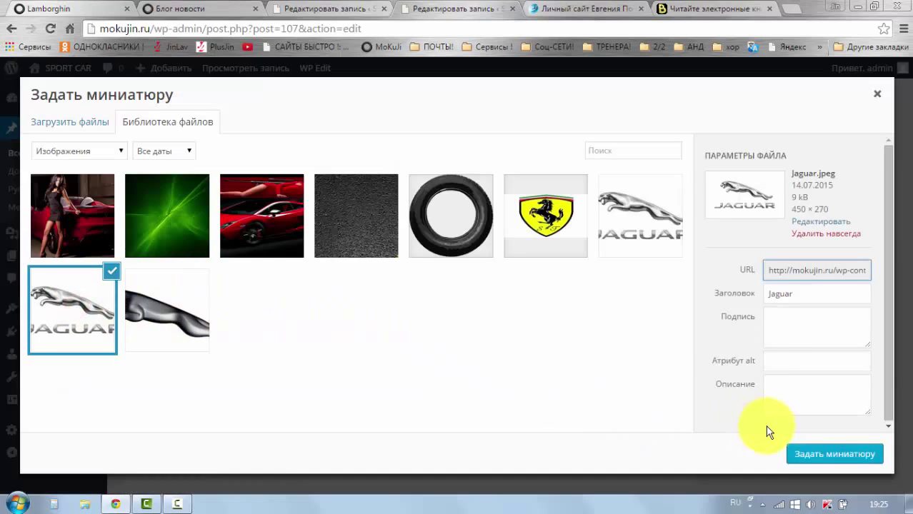
pyautogui.click(822, 455)
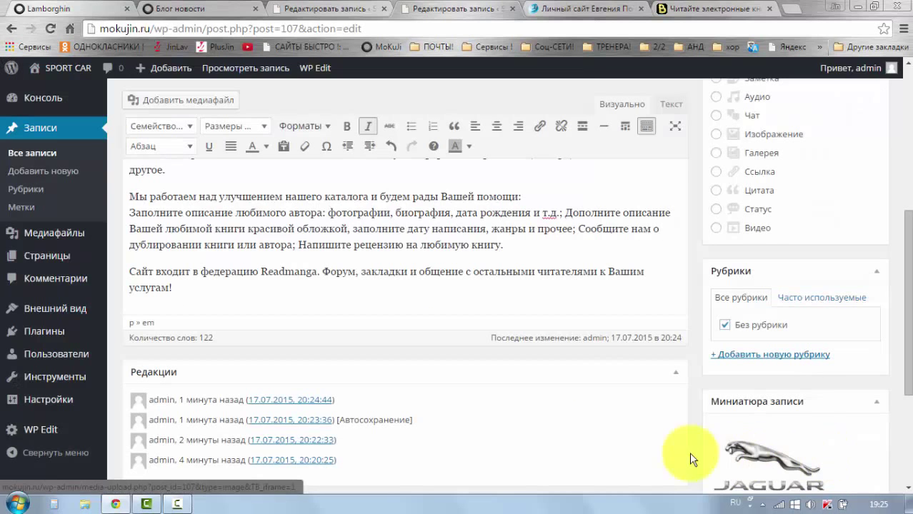
pyautogui.scroll(5, 628, 373)
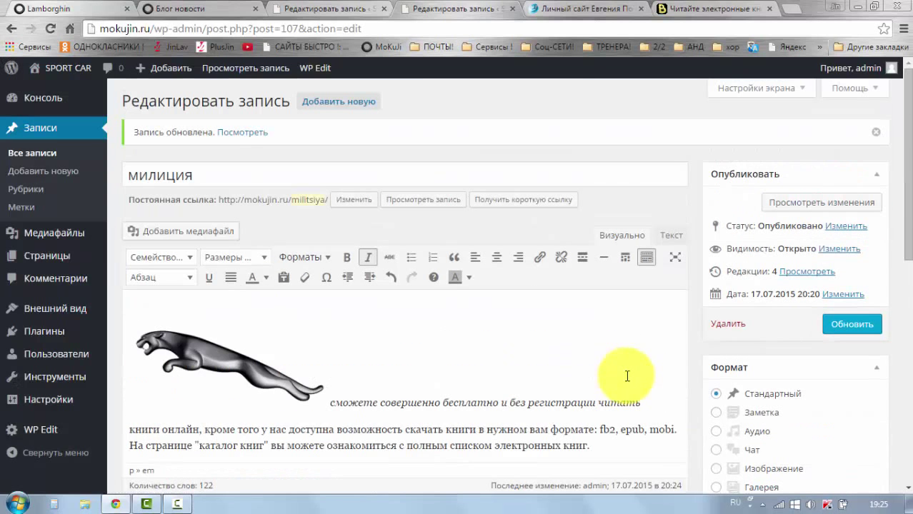
pyautogui.click(873, 327)
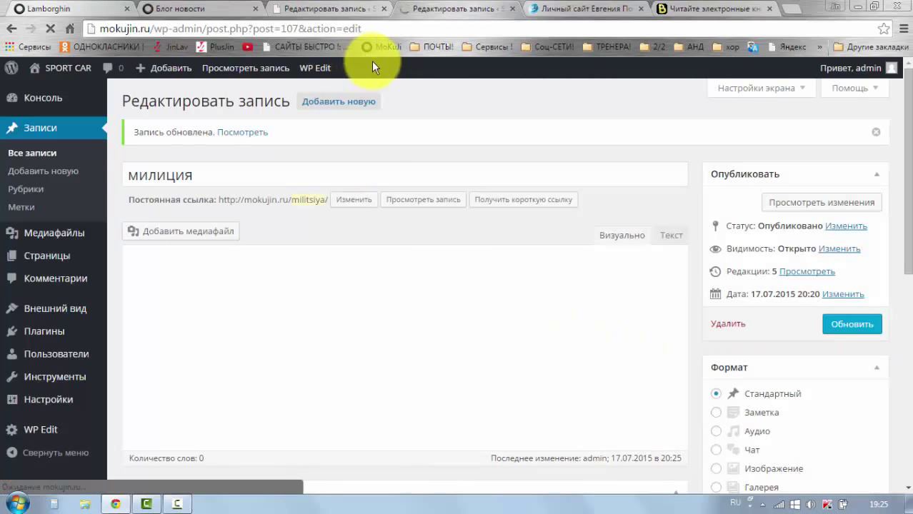
# Reload the "Блог новости" page and examine how the "милиция" post's thumbnail is displayed
pyautogui.click(180, 9)
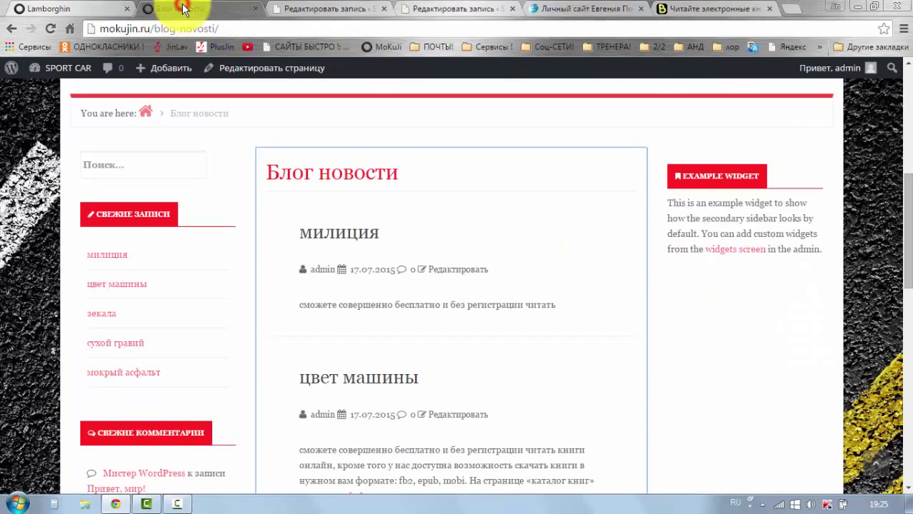
pyautogui.click(50, 28)
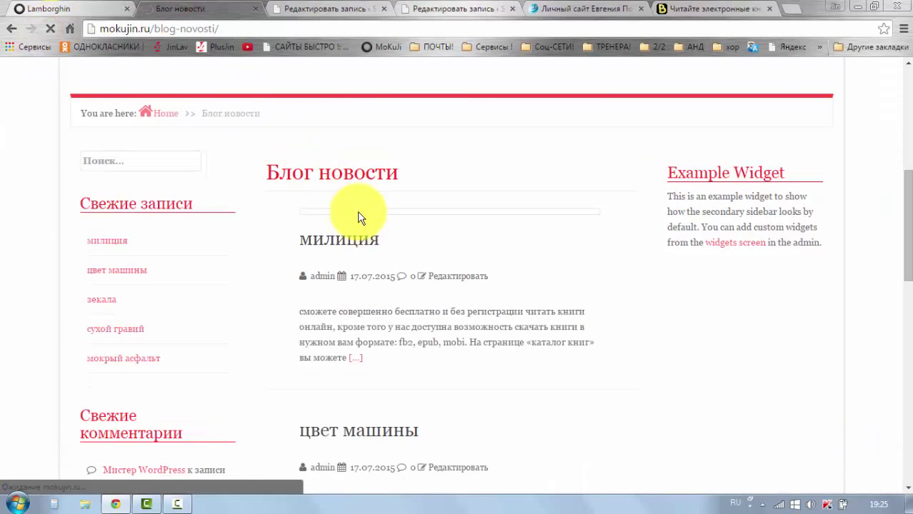
pyautogui.scroll(-1, 400, 243)
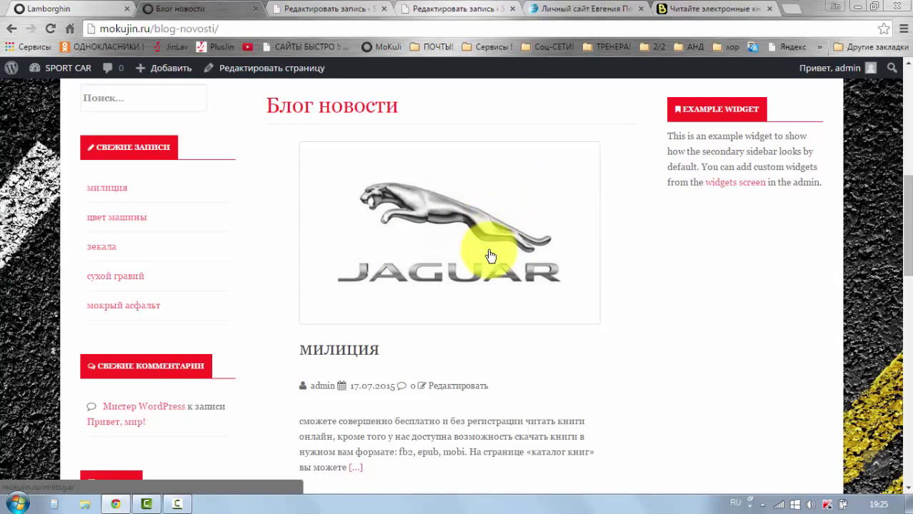
# Go to the SPORT CAR site's admin dashboard and open its media file settings
pyautogui.scroll(-3, 490, 243)
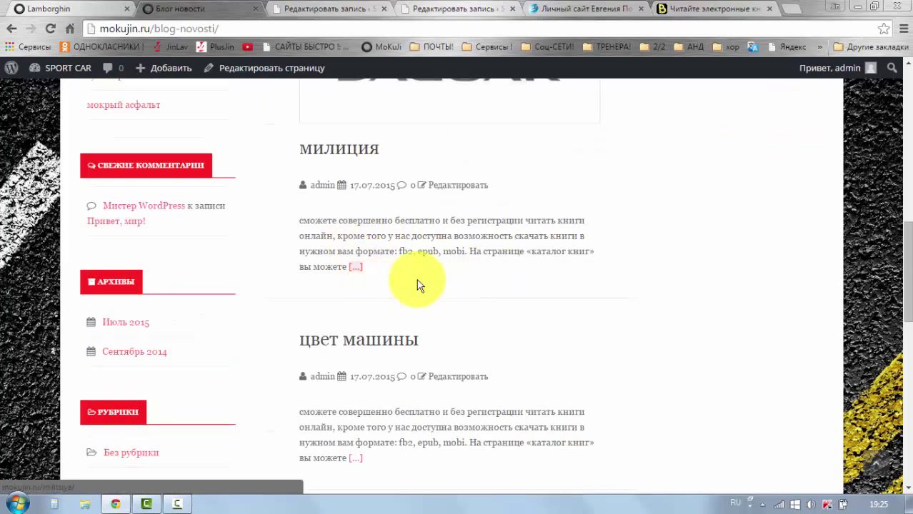
pyautogui.scroll(3, 451, 232)
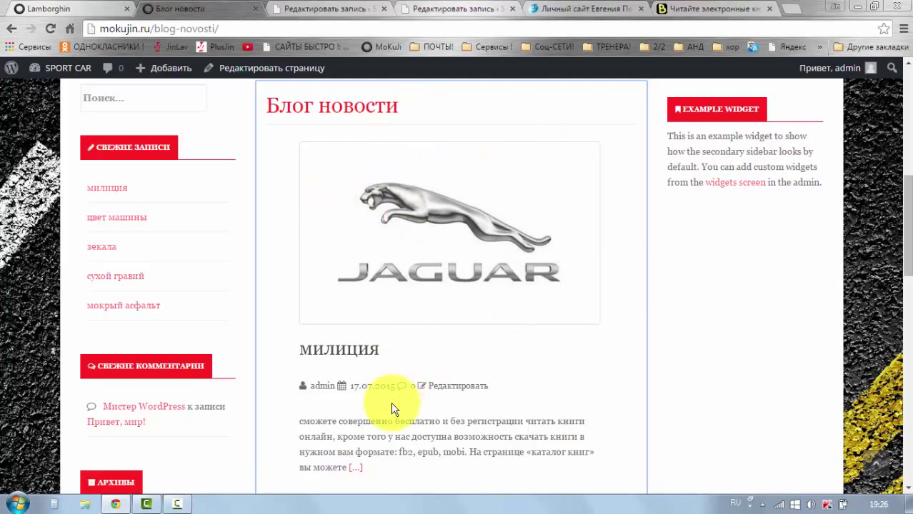
pyautogui.click(348, 13)
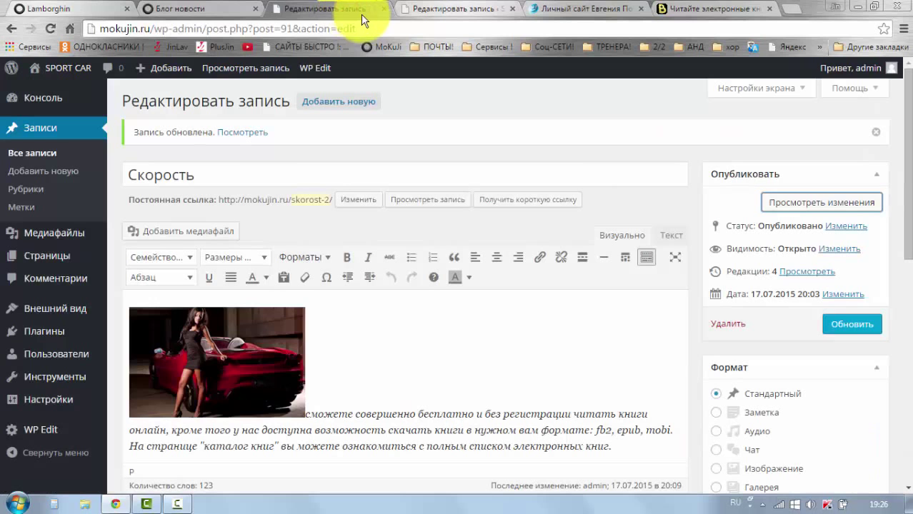
pyautogui.click(421, 13)
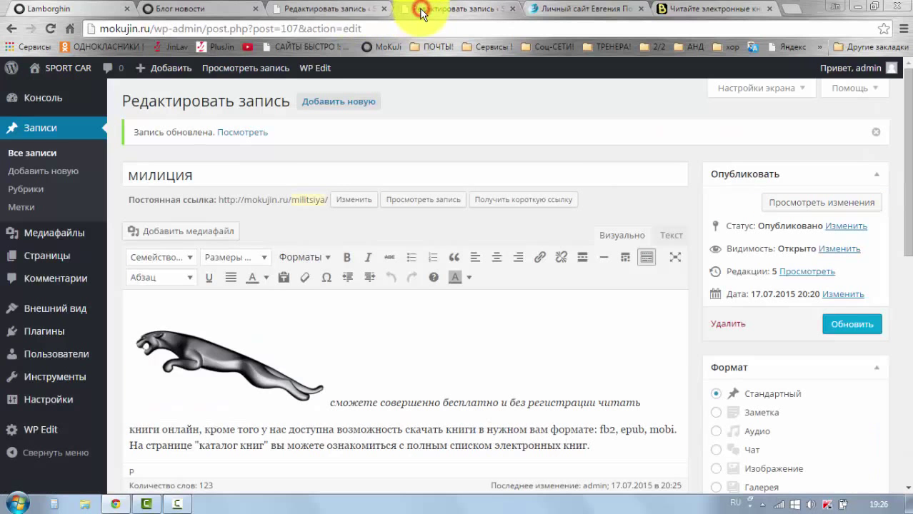
pyautogui.click(41, 10)
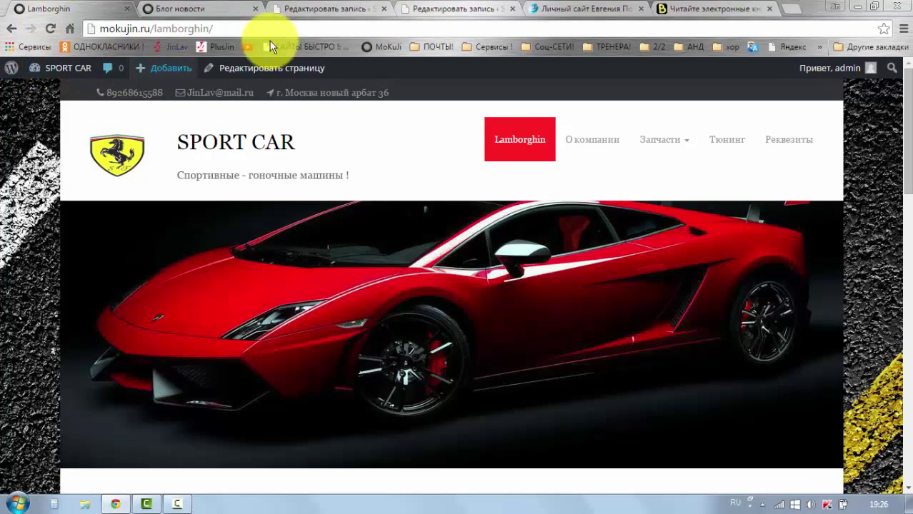
pyautogui.click(375, 49)
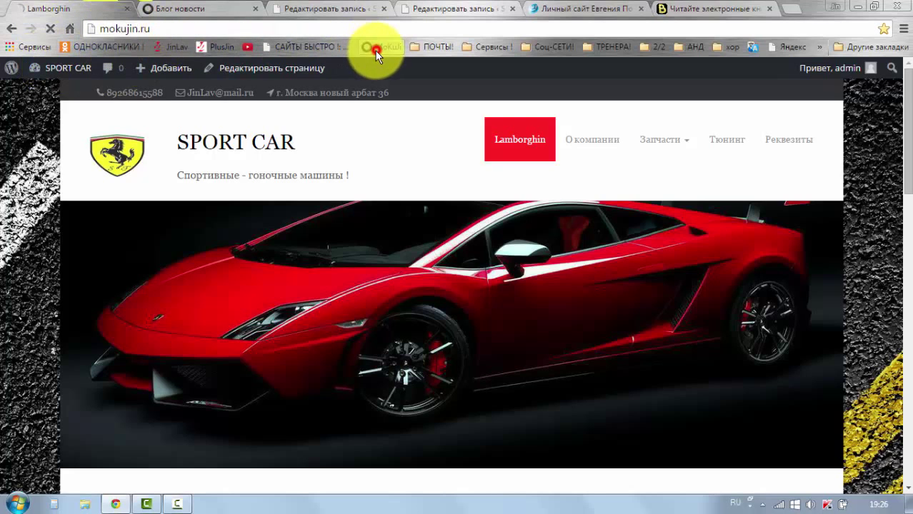
pyautogui.click(43, 75)
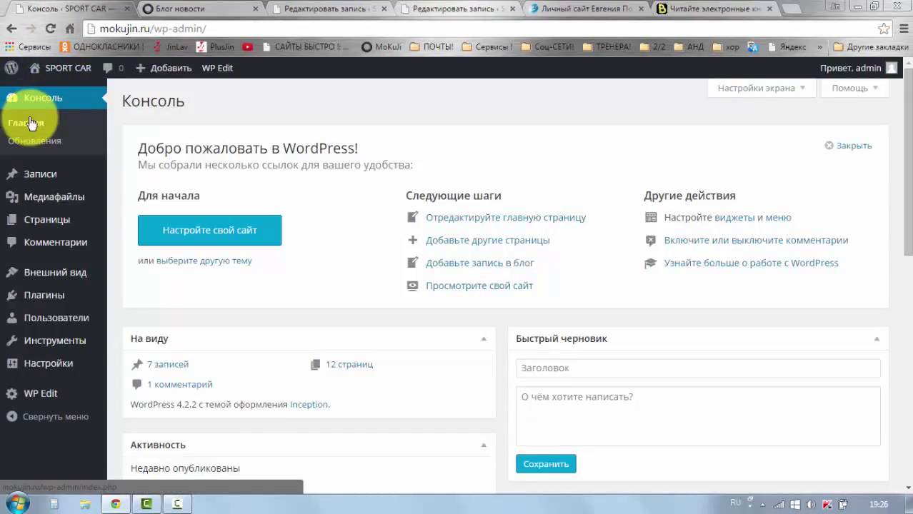
pyautogui.moveTo(41, 370)
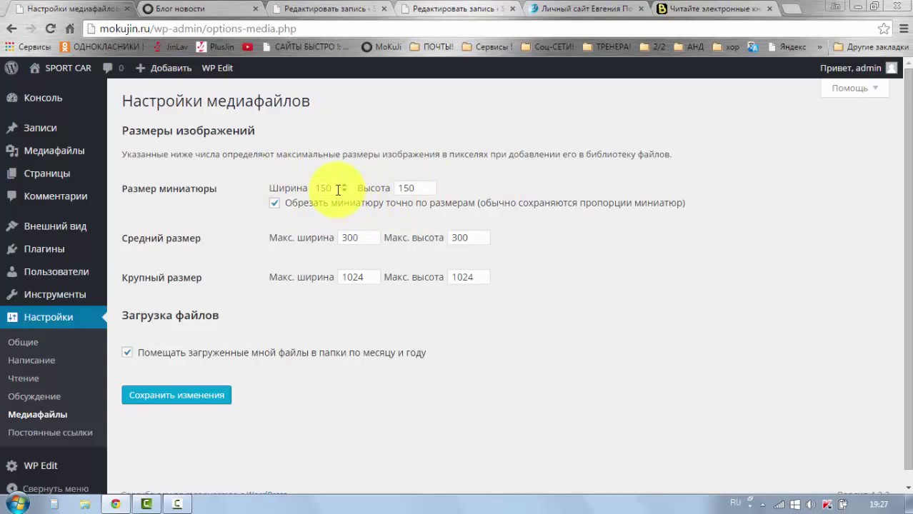
# Compare the thumbnail width and height settings with the images in the "Скорость" and "милиция" posts and on the "Блог новости" page
pyautogui.click(414, 187)
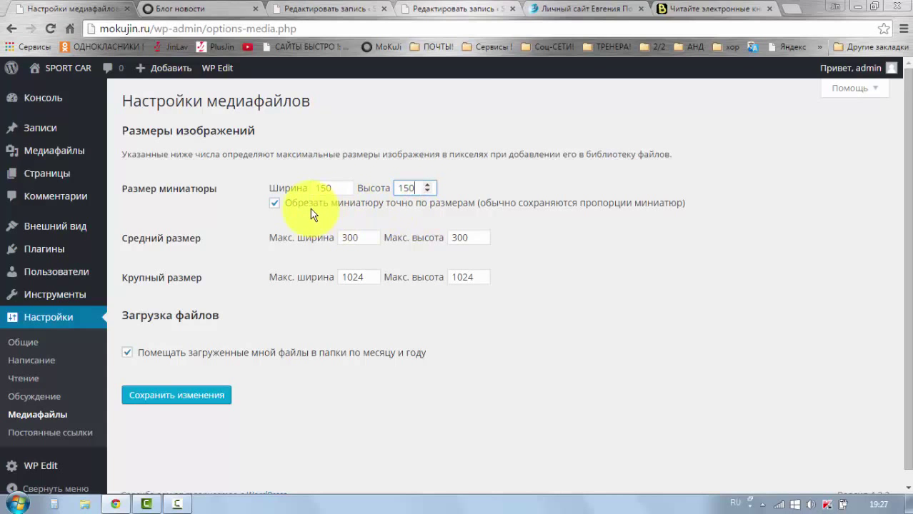
pyautogui.click(335, 8)
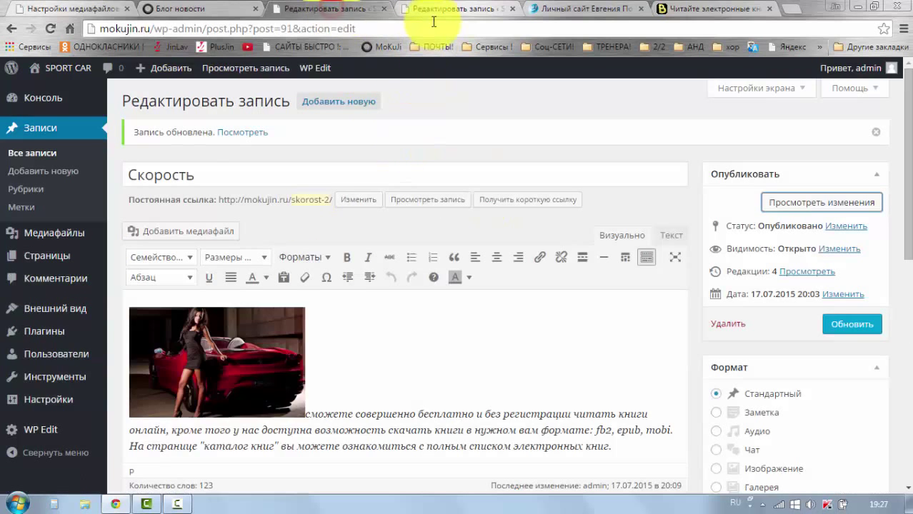
pyautogui.click(430, 9)
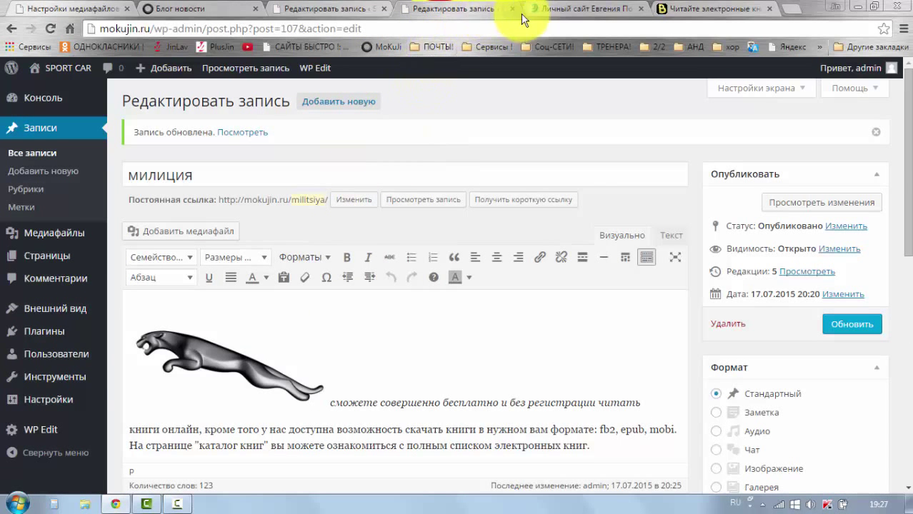
pyautogui.click(228, 9)
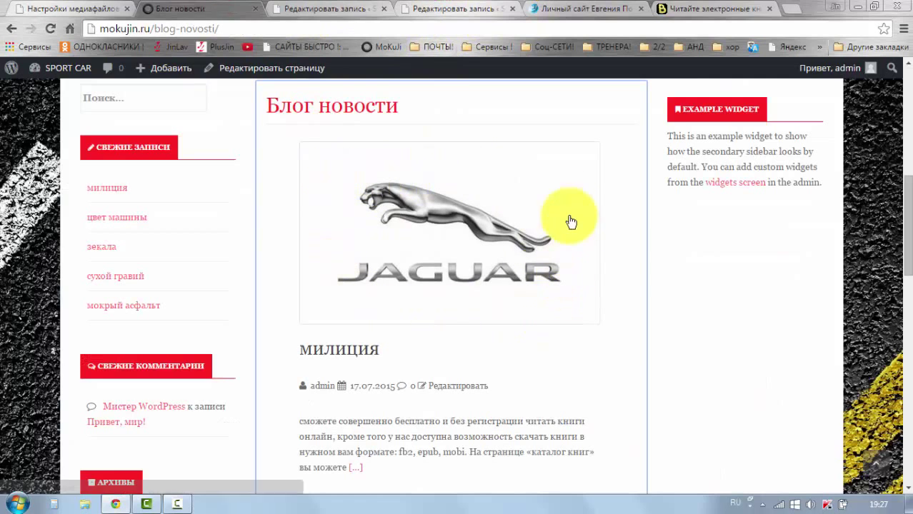
# Set the thumbnail size to a width of 50 and a height of 50 and save the media settings
pyautogui.click(32, 10)
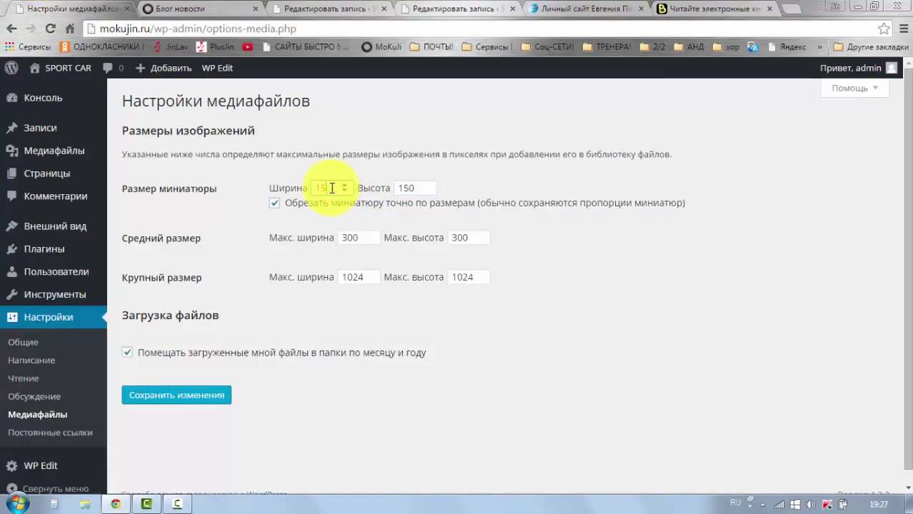
pyautogui.click(332, 187)
pyautogui.doubleClick(415, 187)
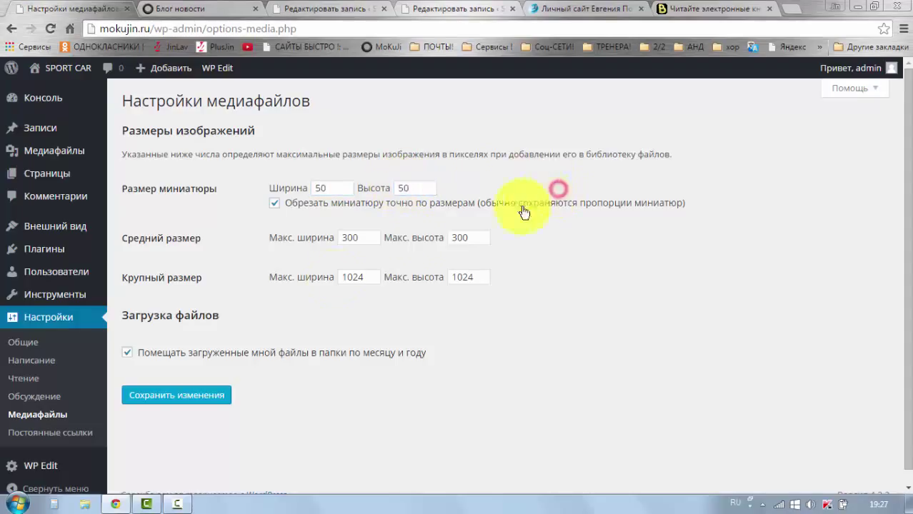
pyautogui.click(198, 399)
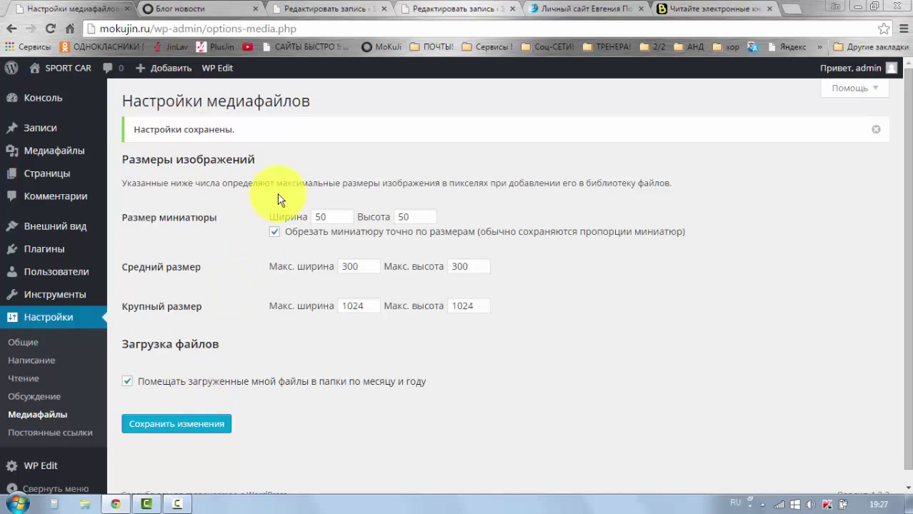
# Return to editing the "милиция" post and remove its current thumbnail
pyautogui.click(184, 10)
pyautogui.scroll(-7, 691, 257)
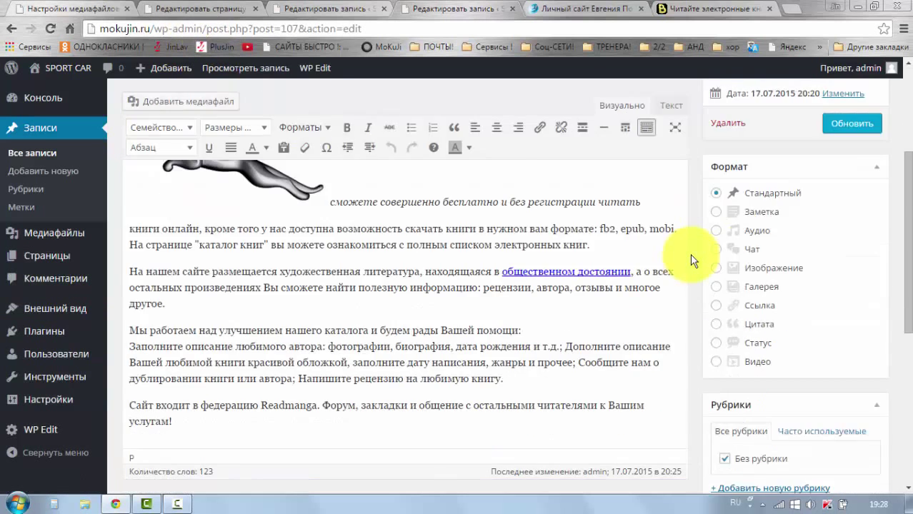
pyautogui.scroll(-1, 692, 261)
pyautogui.click(740, 333)
pyautogui.scroll(2, 714, 318)
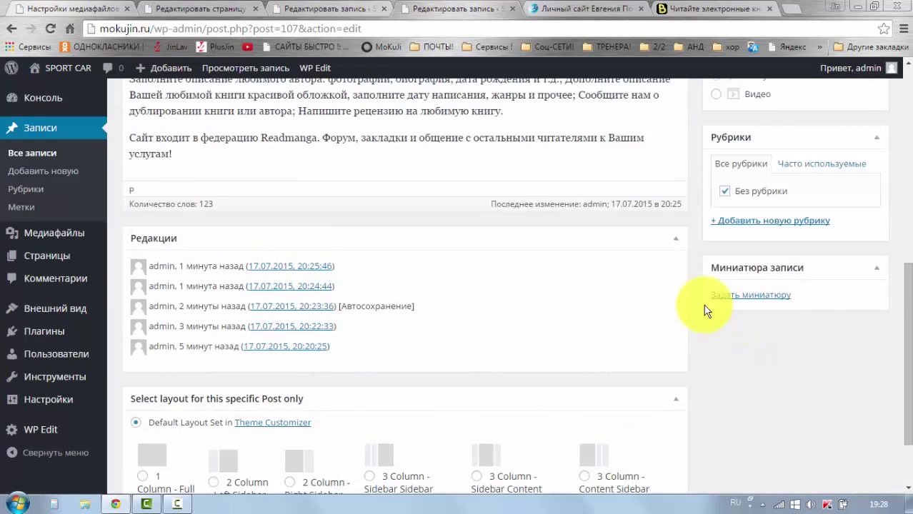
# Assign the 450 × 270 library image Jaguar.jpeg as the "милиция" post's thumbnail
pyautogui.click(730, 365)
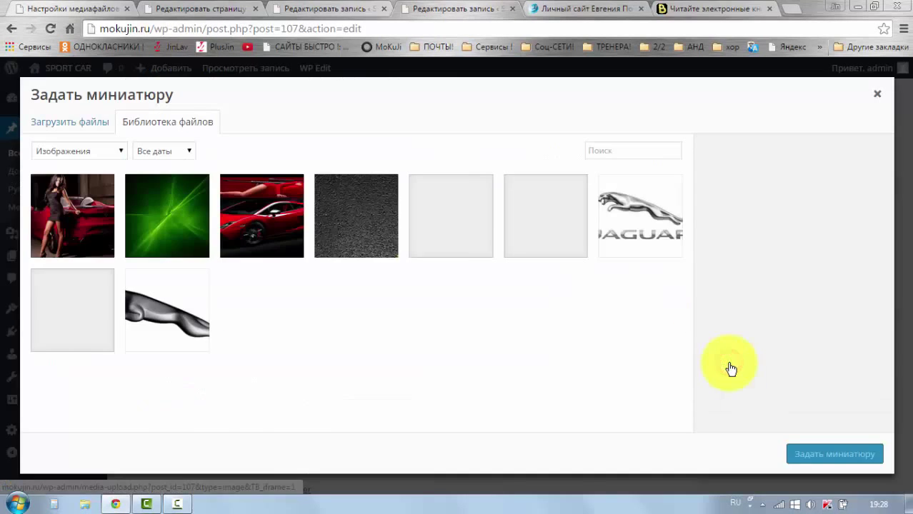
pyautogui.click(92, 294)
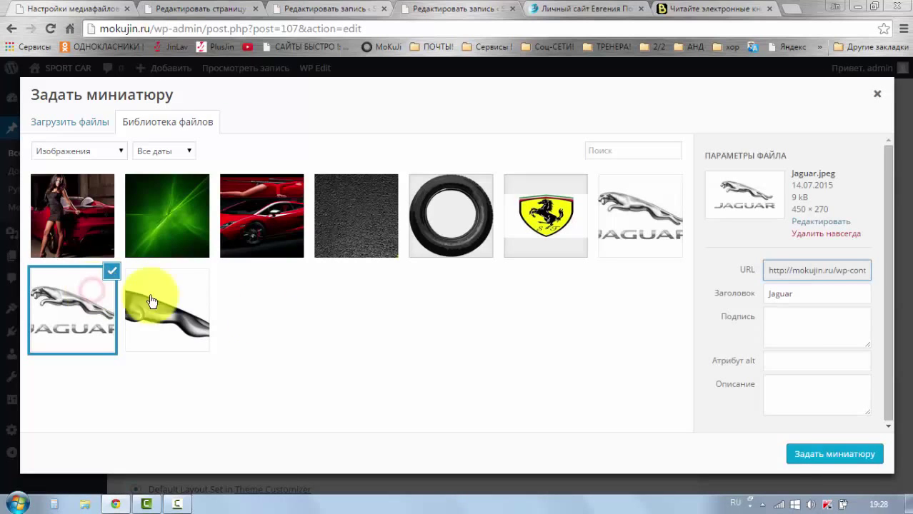
pyautogui.click(821, 457)
pyautogui.scroll(3, 651, 371)
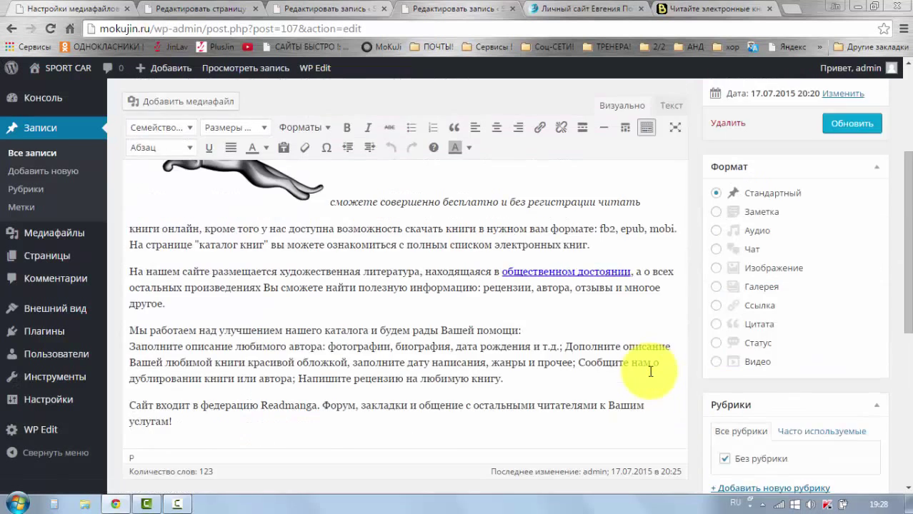
pyautogui.scroll(3, 651, 371)
# Update the "милиция" post and view it on the site down to its content
pyautogui.click(849, 328)
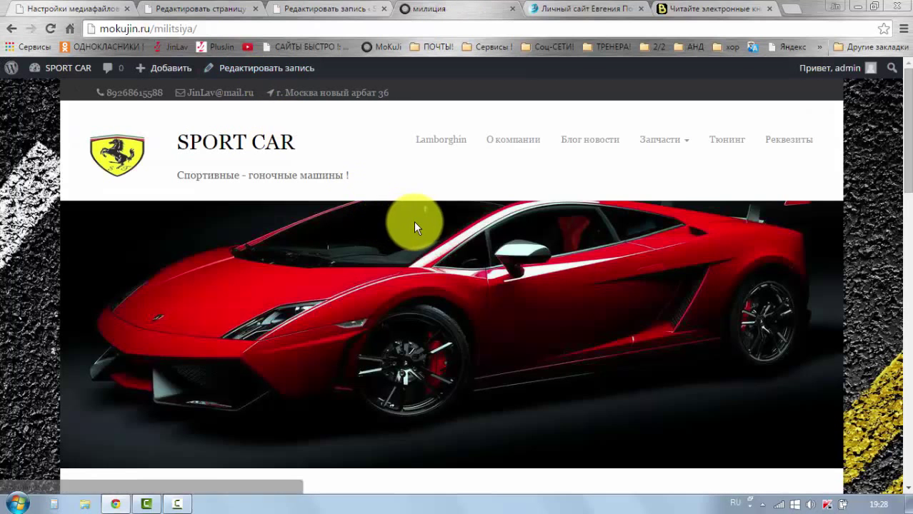
pyautogui.scroll(-1, 414, 228)
pyautogui.scroll(-6, 415, 225)
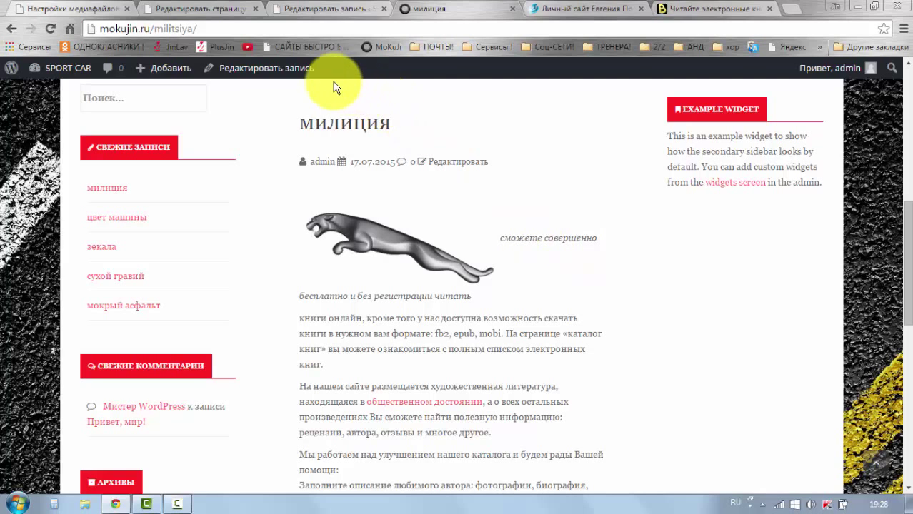
# Set the thumbnail width and height to 150 each in the media settings and save the changes
pyautogui.click(71, 8)
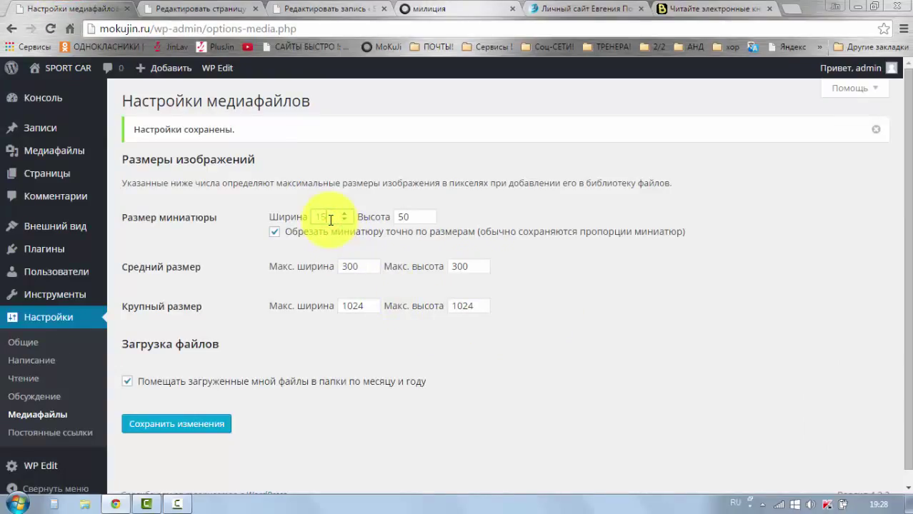
pyautogui.click(319, 222)
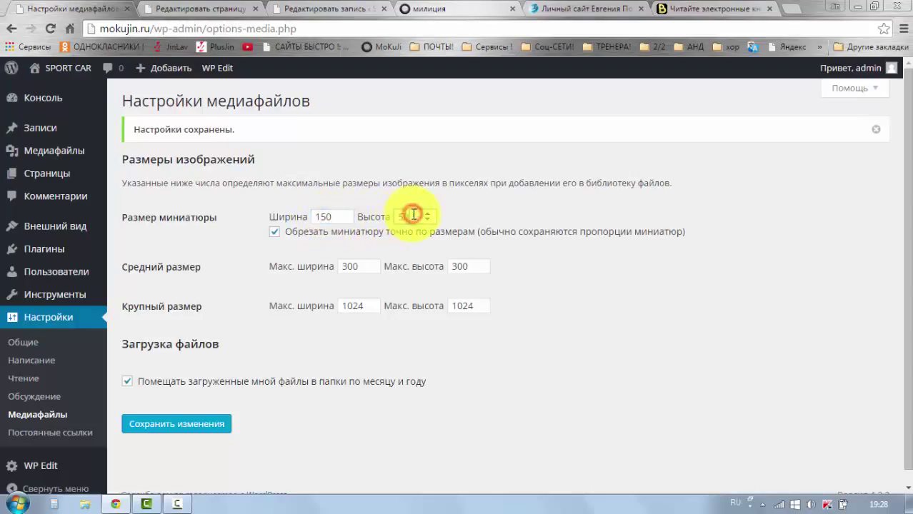
pyautogui.click(414, 216)
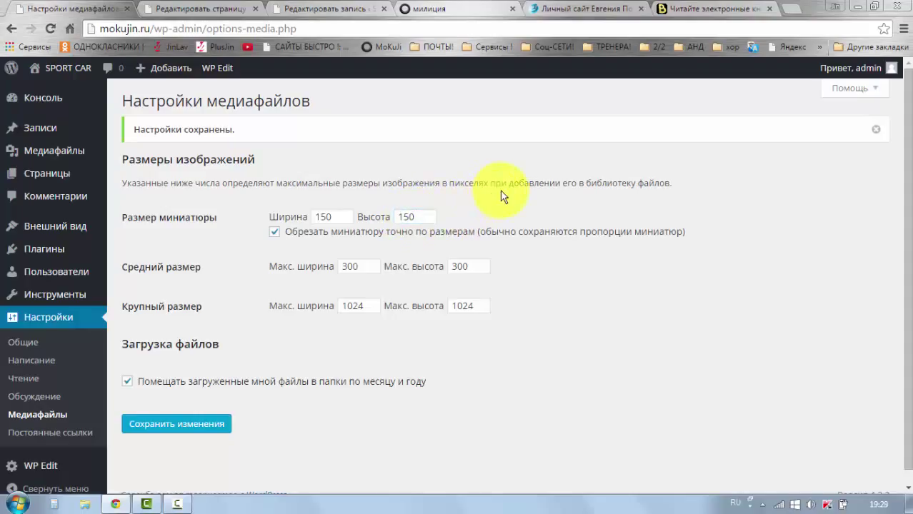
pyautogui.click(176, 427)
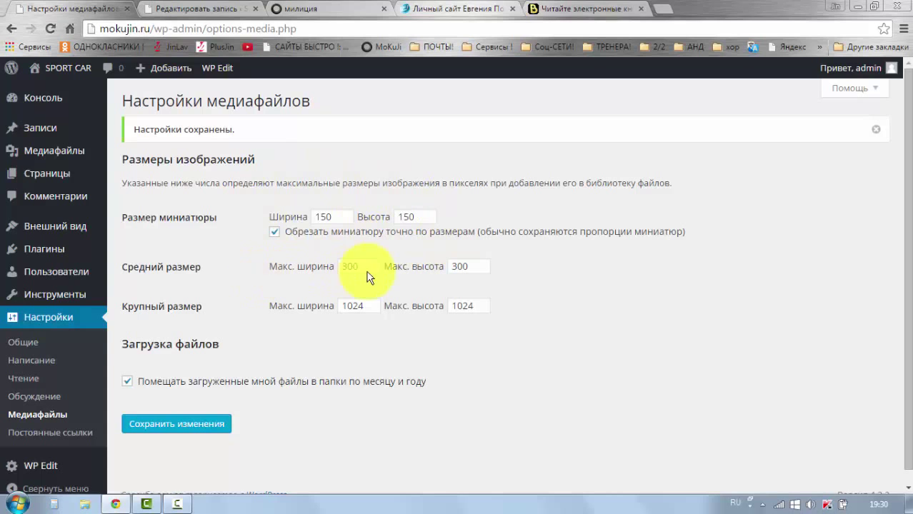
# Enlarge the red car image in the "Скорость" post to 330 × 207 pixels, keeping its proportions
pyautogui.click(197, 10)
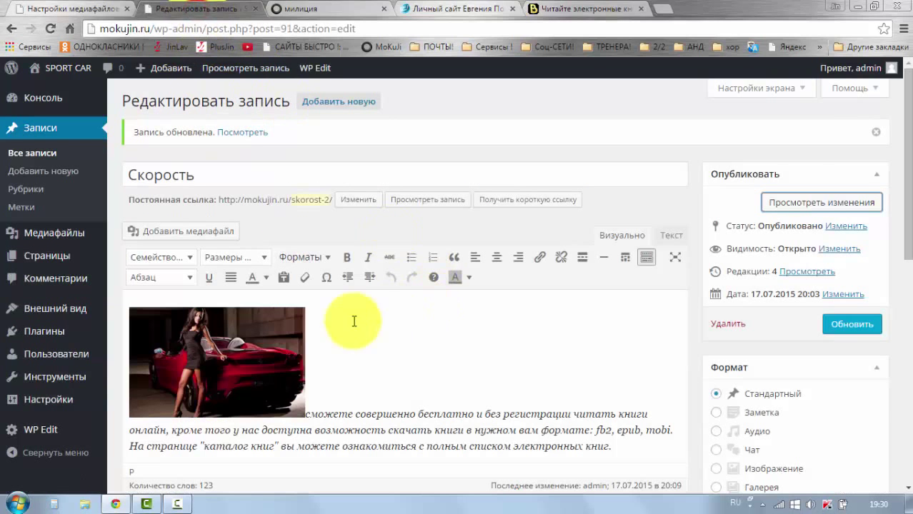
pyautogui.scroll(-2, 320, 348)
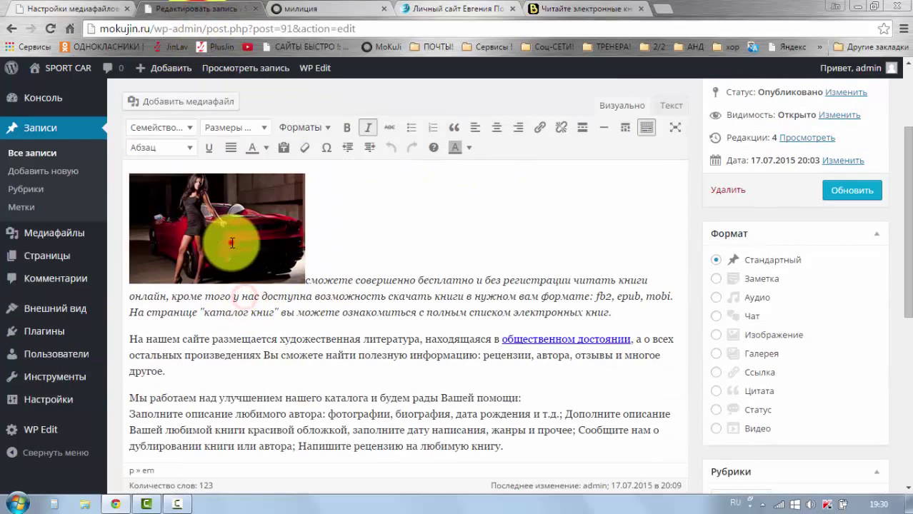
pyautogui.click(230, 244)
pyautogui.moveTo(305, 283); pyautogui.dragTo(332, 312)
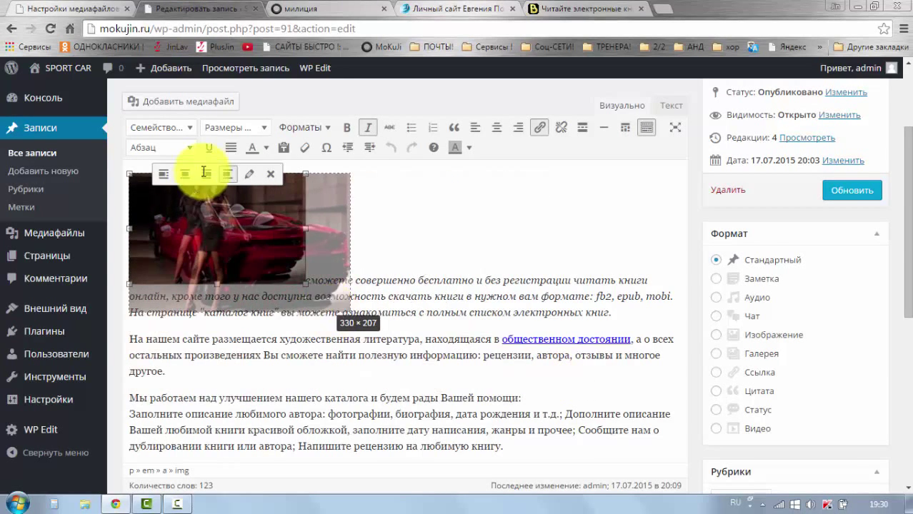
pyautogui.scroll(2, 325, 300)
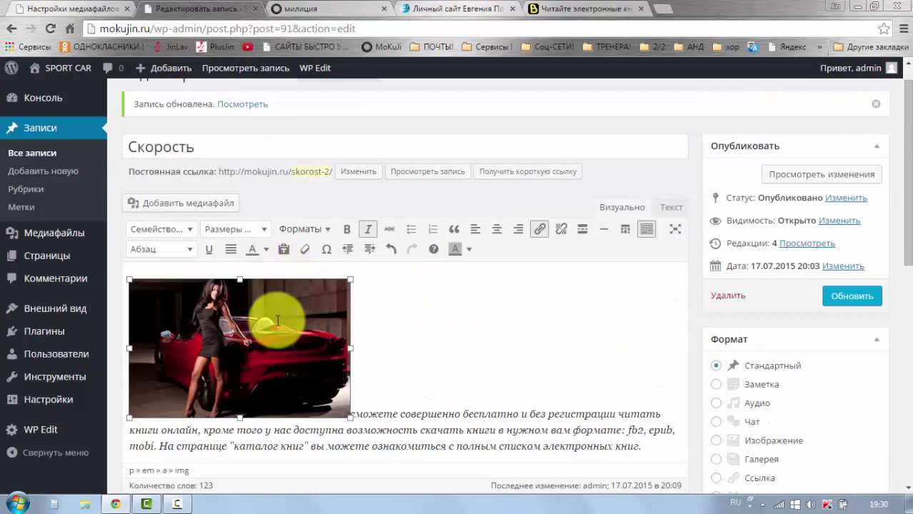
pyautogui.scroll(1, 273, 318)
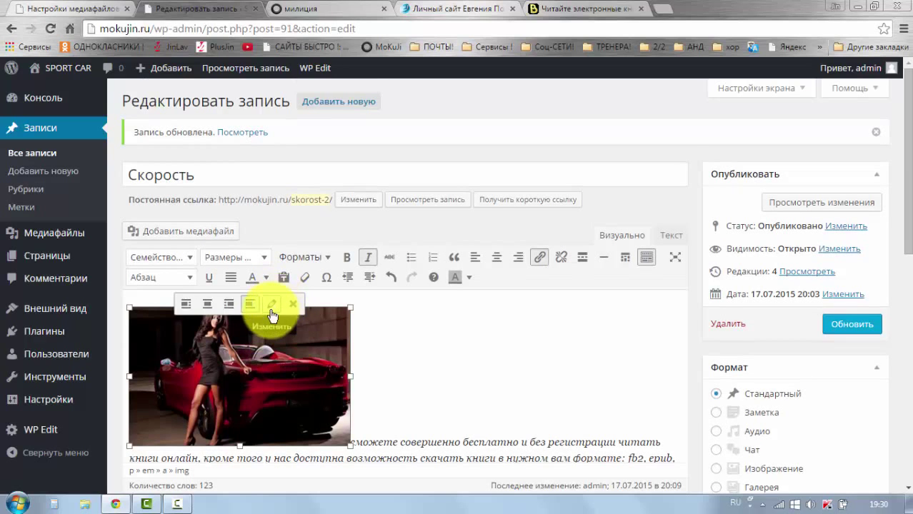
# Open the red car image's parameters, review its display and advanced settings, and close them unchanged
pyautogui.click(272, 313)
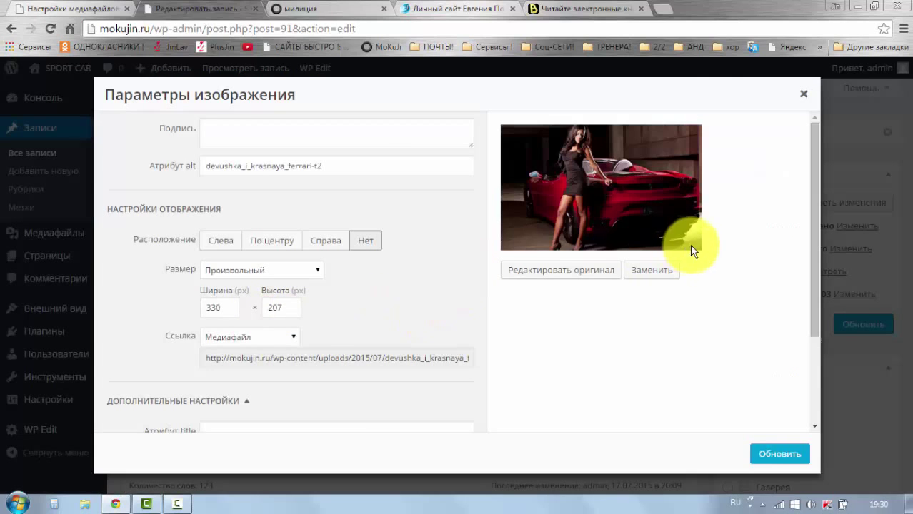
pyautogui.moveTo(814, 246); pyautogui.dragTo(813, 330)
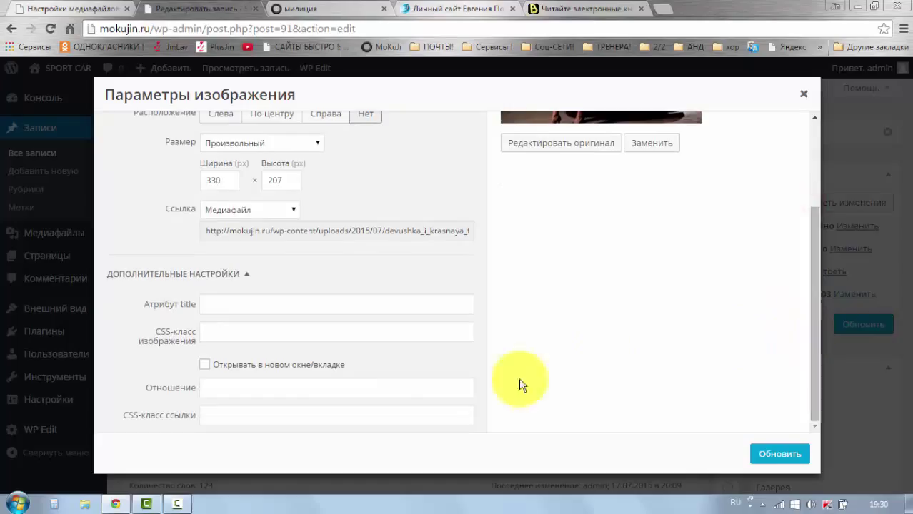
pyautogui.scroll(2, 342, 385)
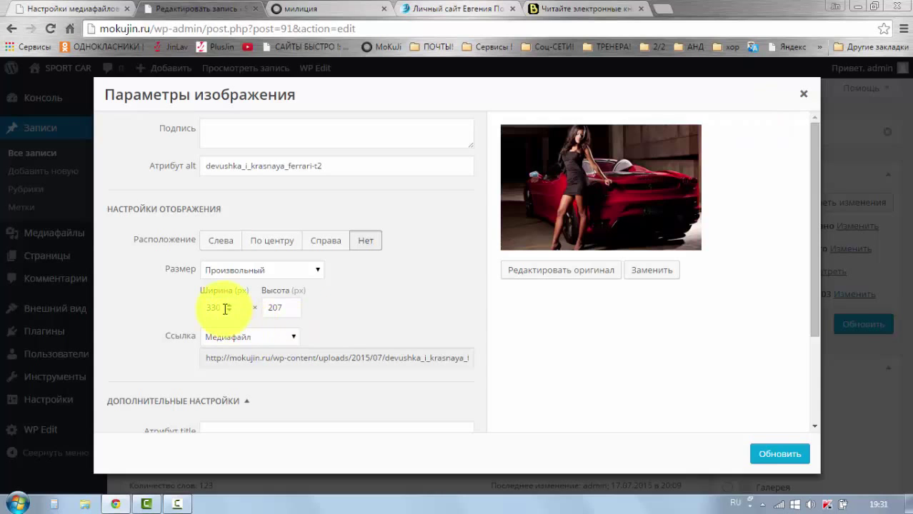
pyautogui.click(803, 94)
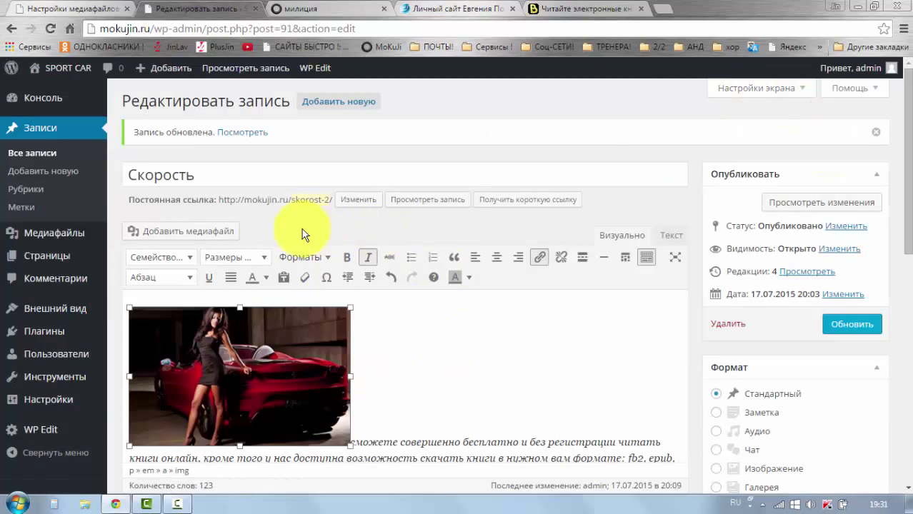
# Examine the medium size limits in the media settings and how the jaguar image appears in the "милиция" post on the site
pyautogui.click(79, 9)
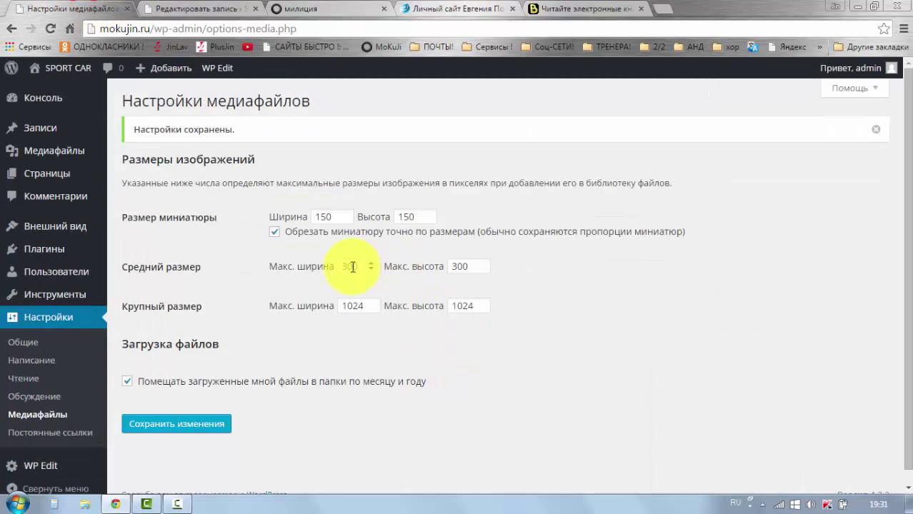
pyautogui.click(475, 268)
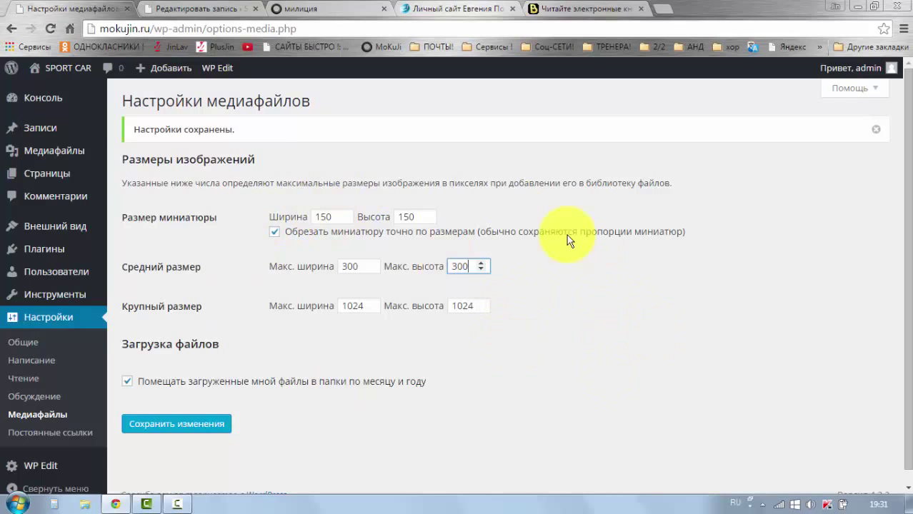
pyautogui.click(235, 10)
pyautogui.scroll(-2, 372, 342)
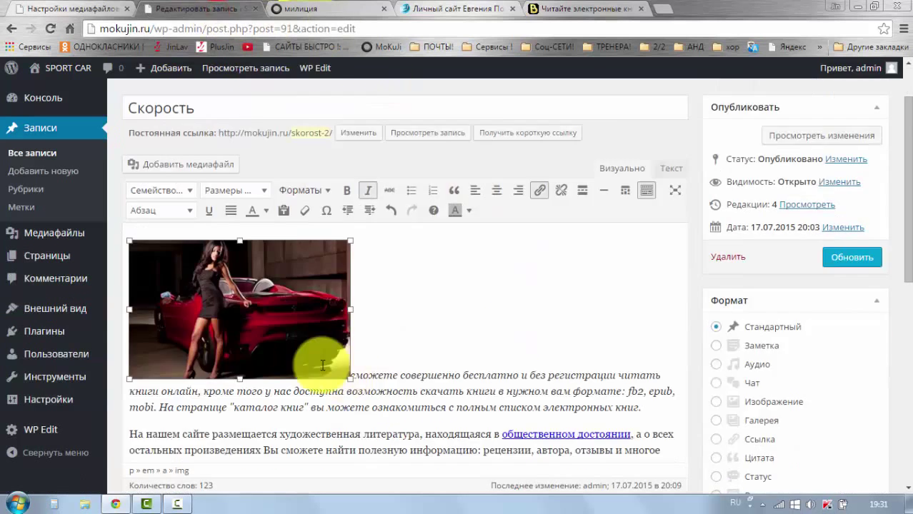
pyautogui.click(314, 8)
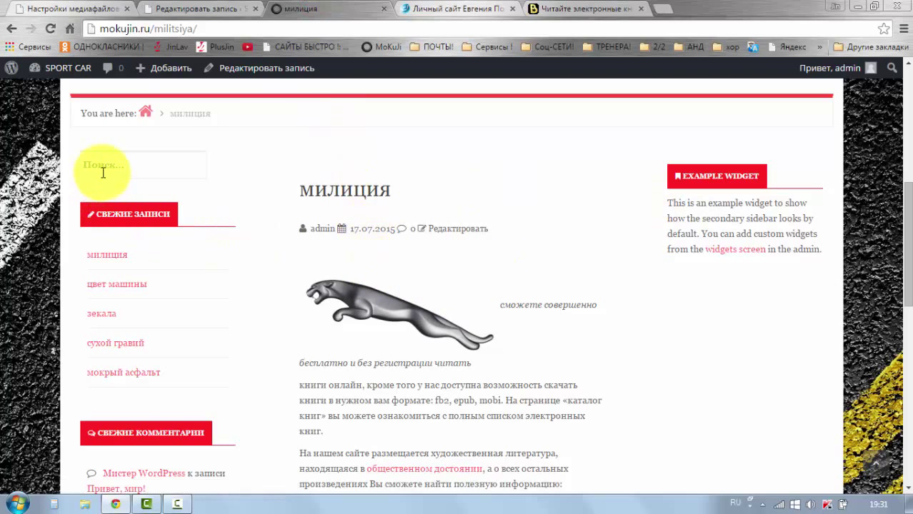
pyautogui.scroll(-3, 100, 215)
pyautogui.scroll(2, 112, 271)
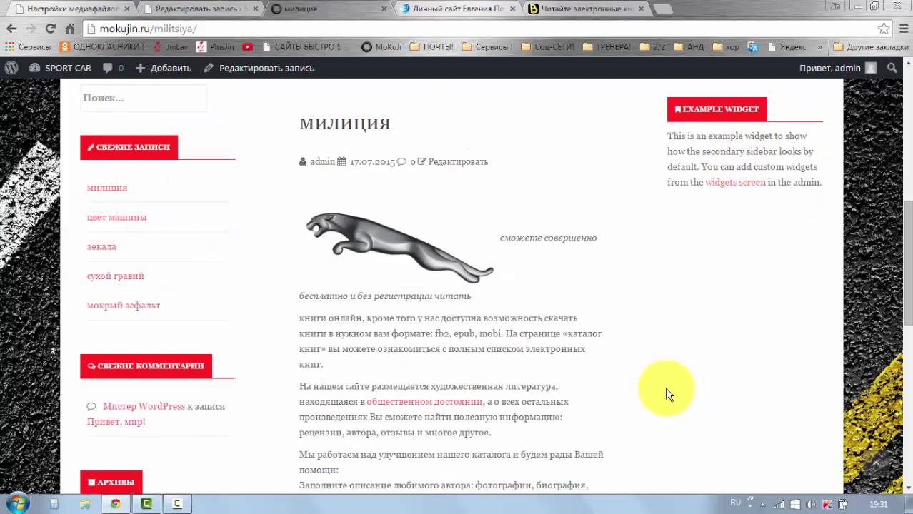
pyautogui.scroll(1, 666, 387)
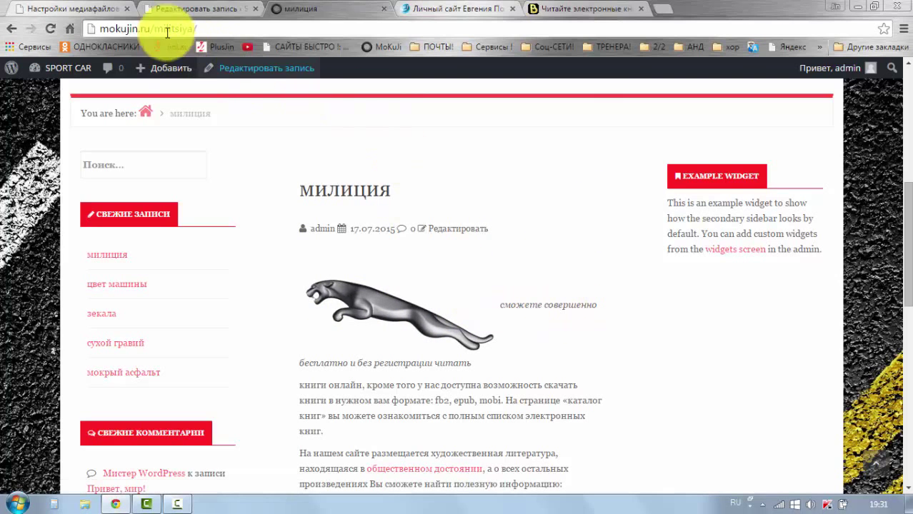
# Enlarge the red car image in the "Скорость" post to about 477 × 299 pixels and update the post
pyautogui.click(167, 8)
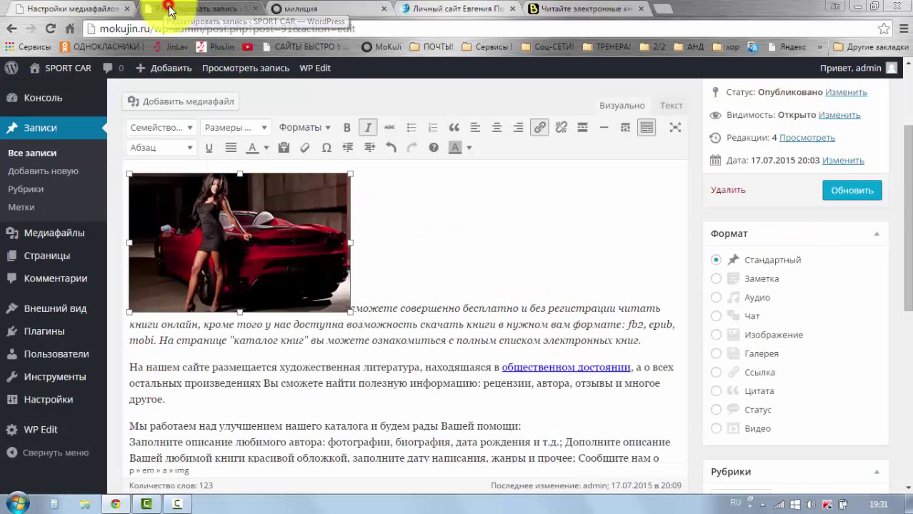
pyautogui.moveTo(349, 242); pyautogui.dragTo(480, 253)
pyautogui.moveTo(480, 253); pyautogui.dragTo(449, 236)
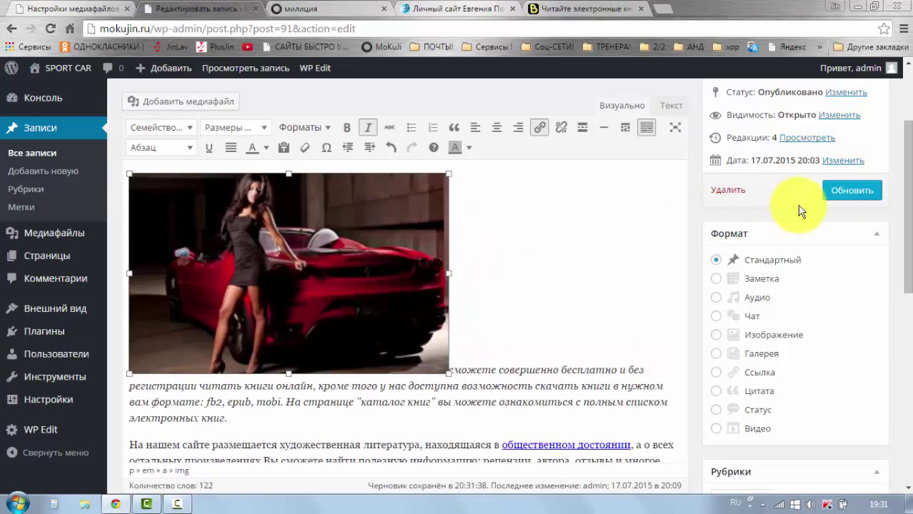
pyautogui.click(856, 198)
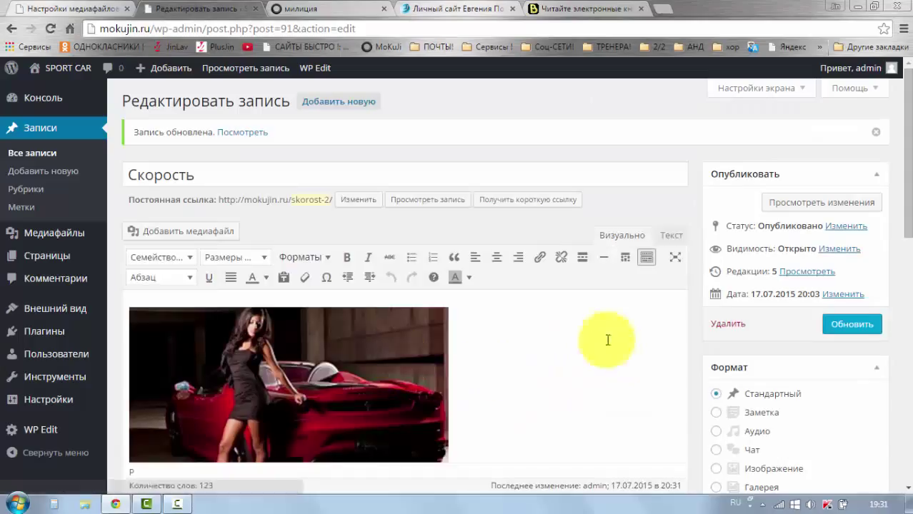
# Preview the "Скорость" post on the site and view its content down to the red car image
pyautogui.click(820, 204)
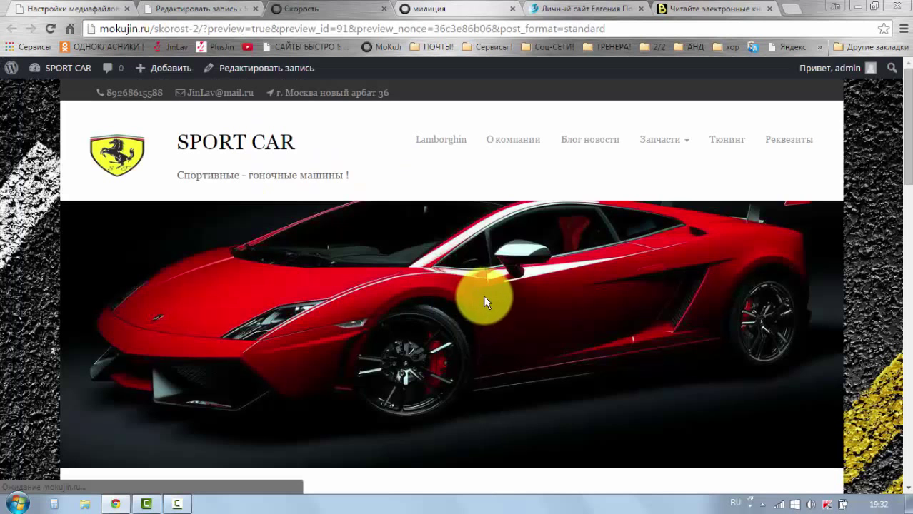
pyautogui.scroll(-6, 476, 295)
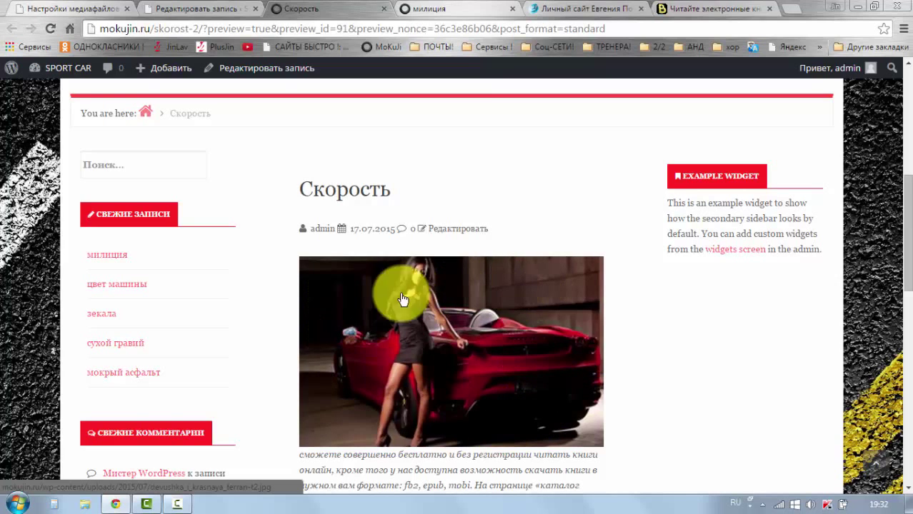
pyautogui.scroll(-1, 603, 429)
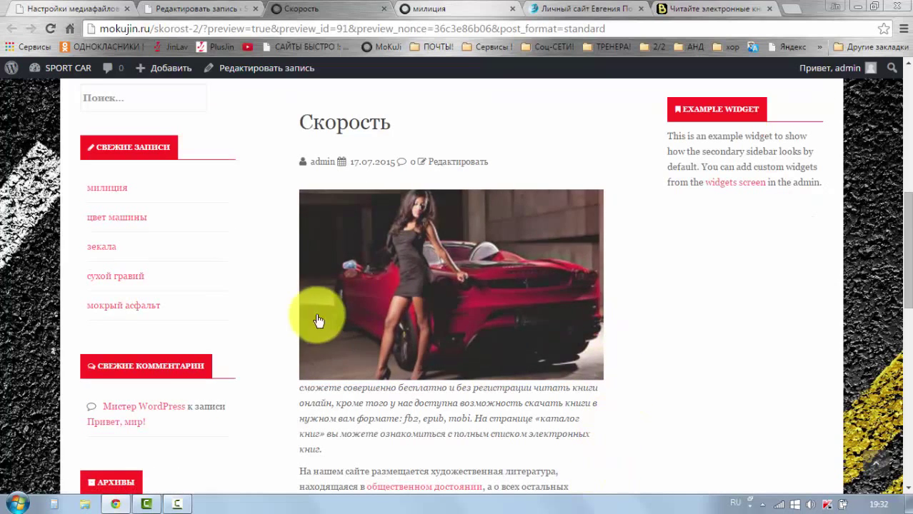
# Check the red car image's pixel size in the "Скорость" post against the medium and large size limits in the media settings
pyautogui.click(154, 8)
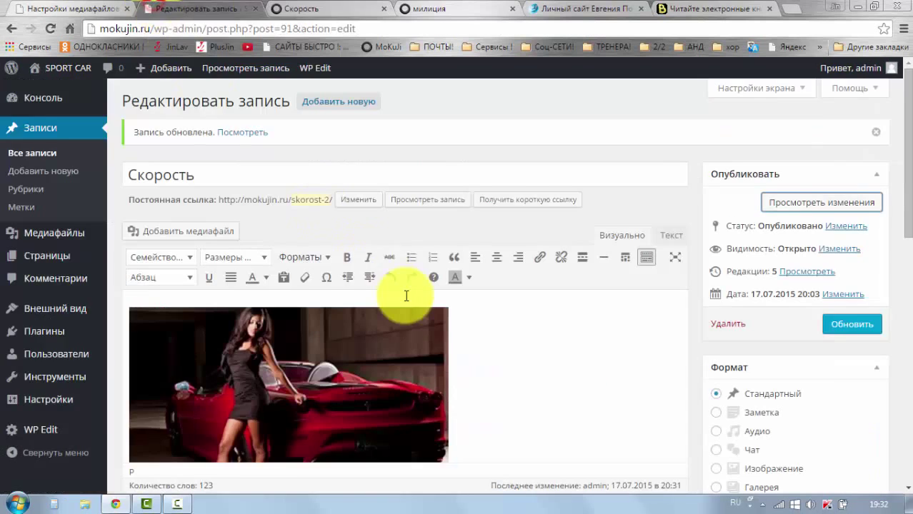
pyautogui.scroll(-1, 410, 296)
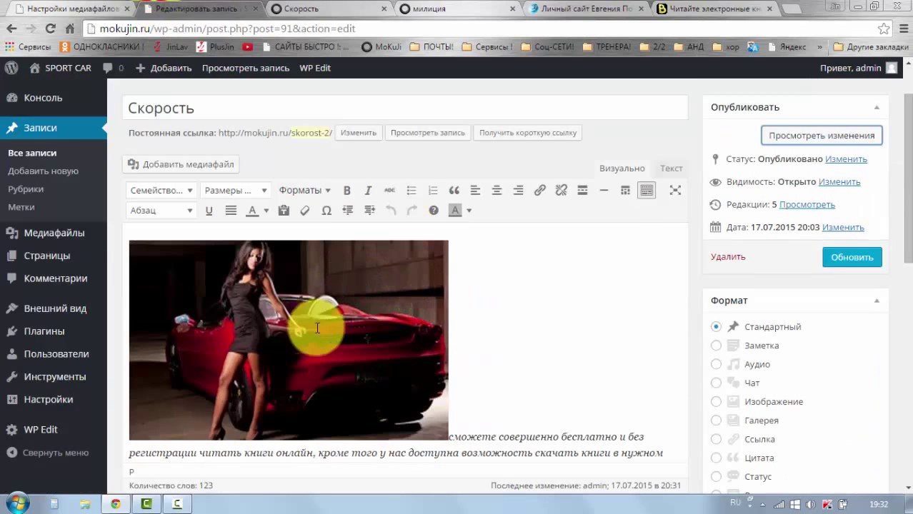
pyautogui.click(443, 349)
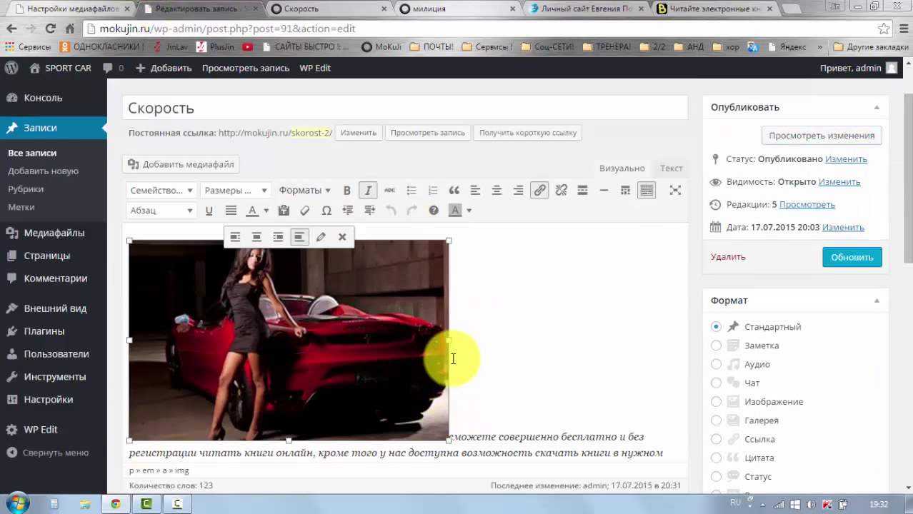
pyautogui.moveTo(448, 342); pyautogui.dragTo(448, 342)
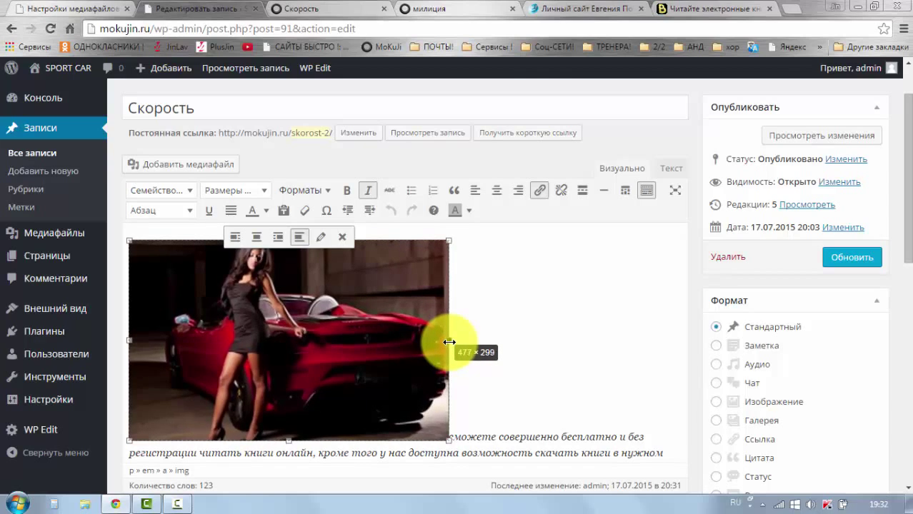
pyautogui.moveTo(449, 342); pyautogui.dragTo(448, 341)
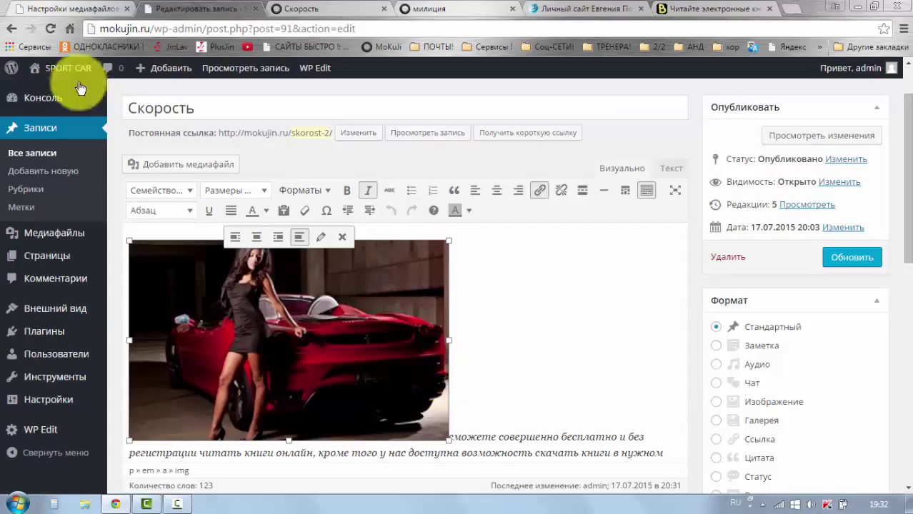
pyautogui.click(63, 10)
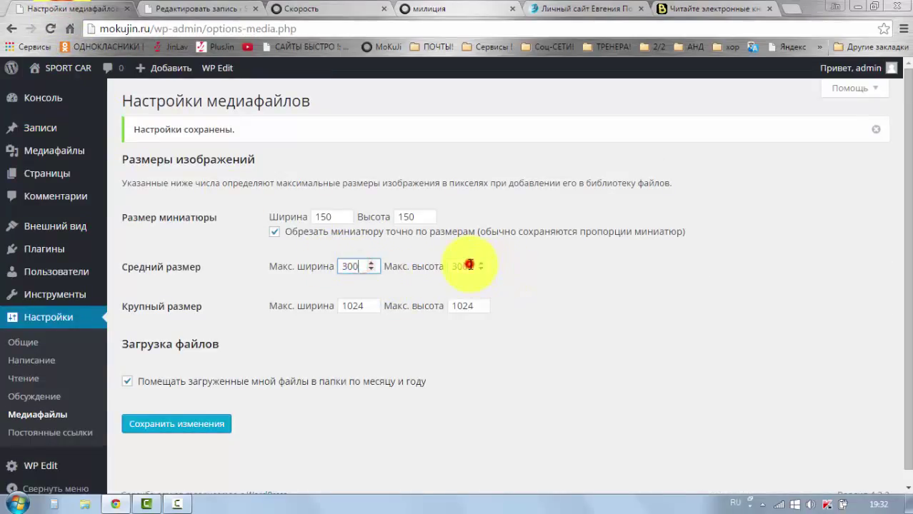
pyautogui.click(370, 303)
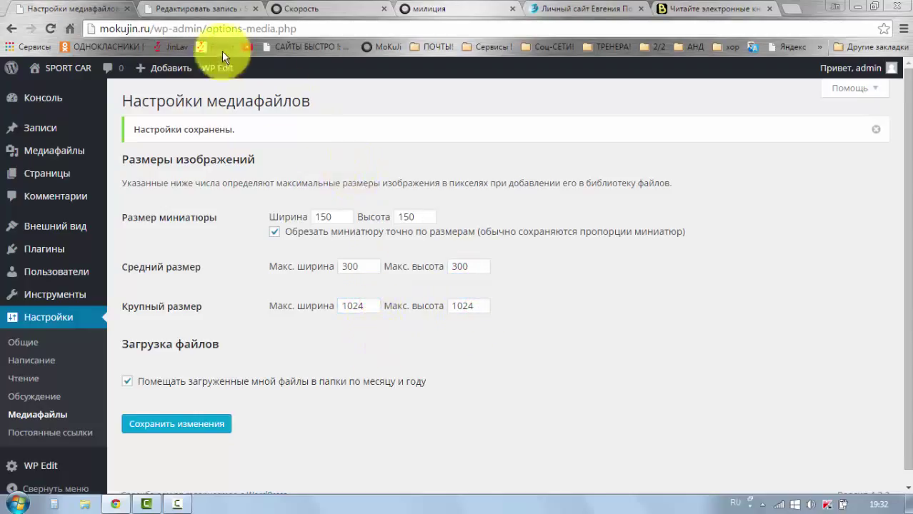
# Examine the text below the red car image in the "Скорость" post editor
pyautogui.click(165, 8)
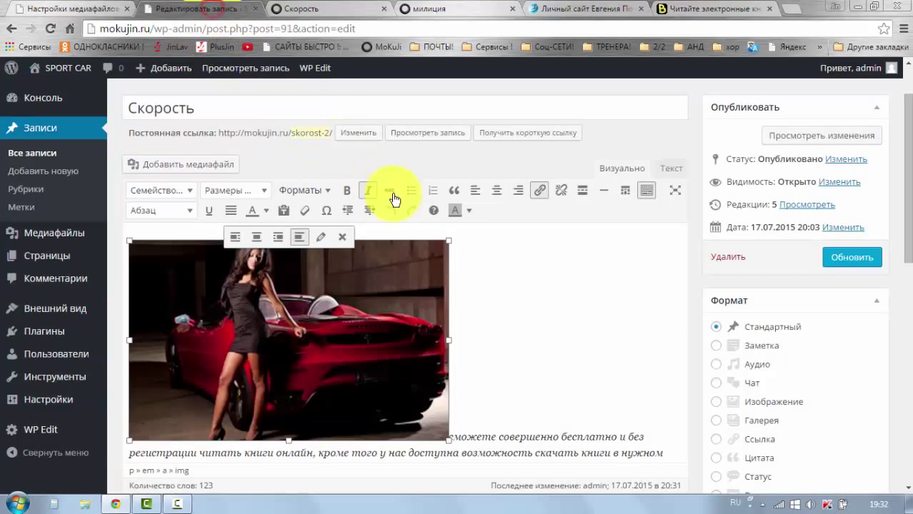
pyautogui.click(506, 281)
pyautogui.click(582, 310)
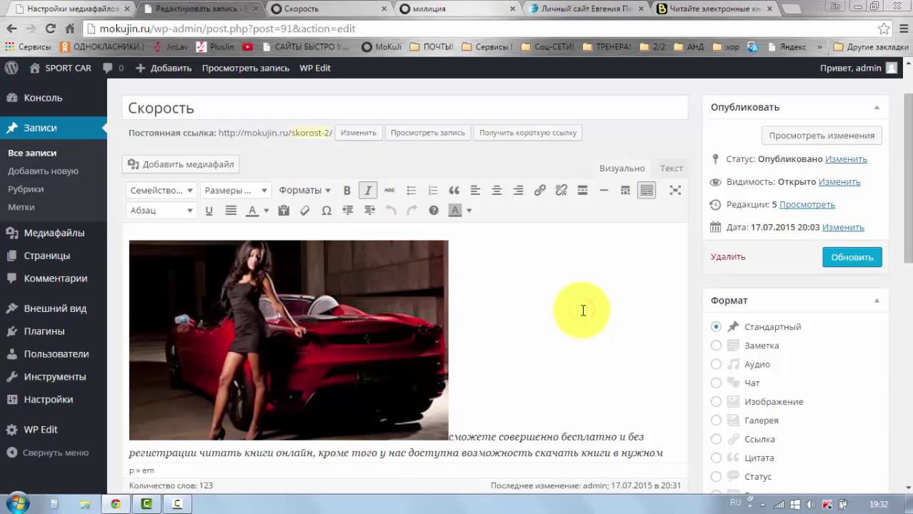
pyautogui.scroll(-2, 583, 310)
pyautogui.scroll(2, 583, 310)
pyautogui.scroll(-3, 584, 310)
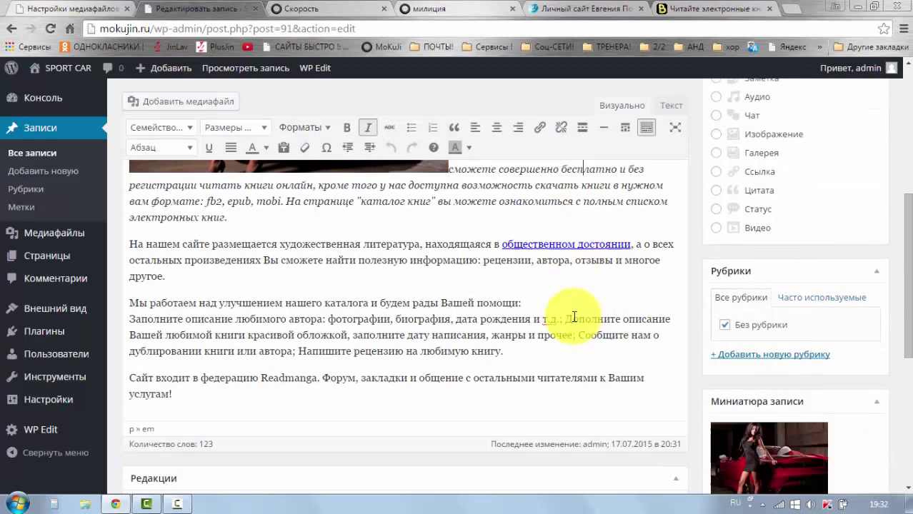
pyautogui.scroll(2, 546, 330)
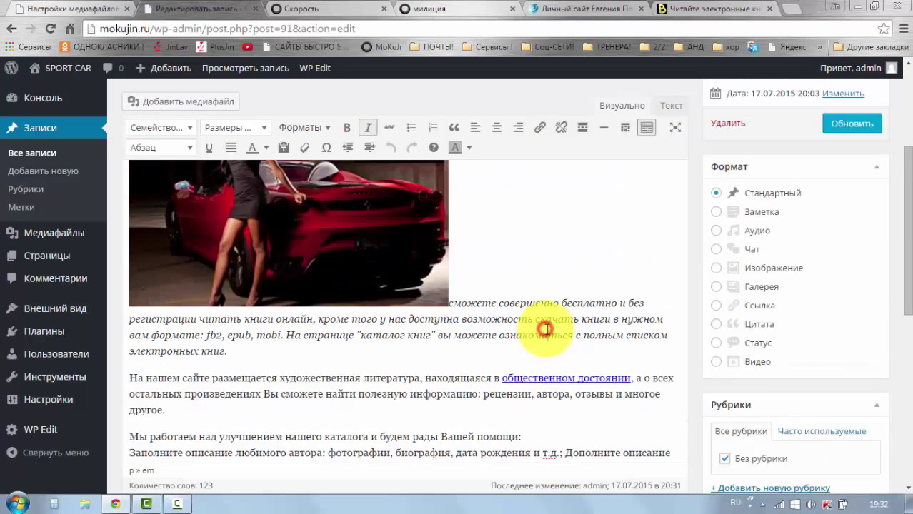
pyautogui.moveTo(591, 322); pyautogui.dragTo(482, 342)
pyautogui.click(470, 346)
pyautogui.scroll(-1, 544, 333)
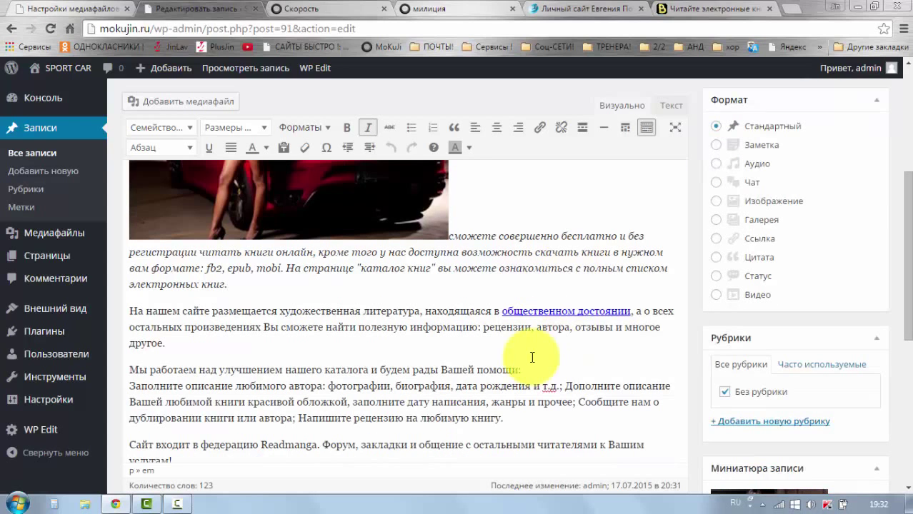
pyautogui.scroll(3, 577, 316)
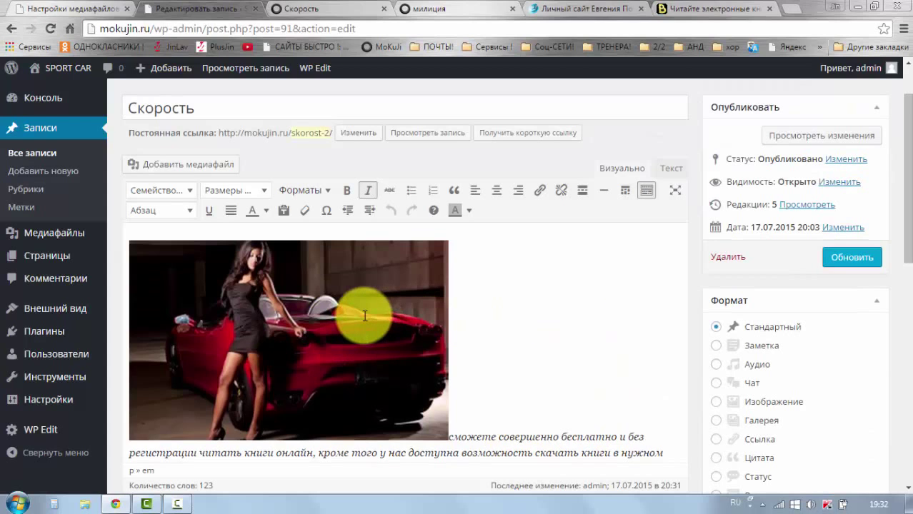
# Try clearing the red car image's link URL, and close the link dialog without applying the change
pyautogui.click(364, 315)
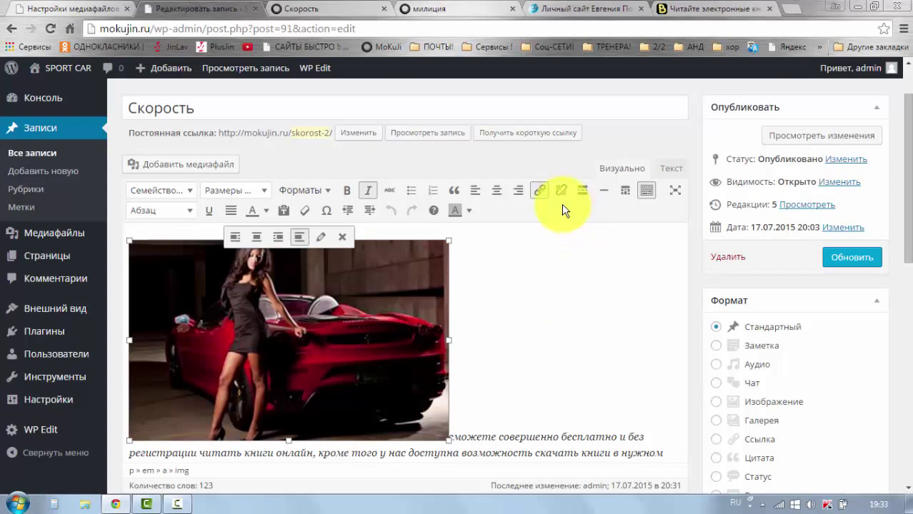
pyautogui.click(540, 198)
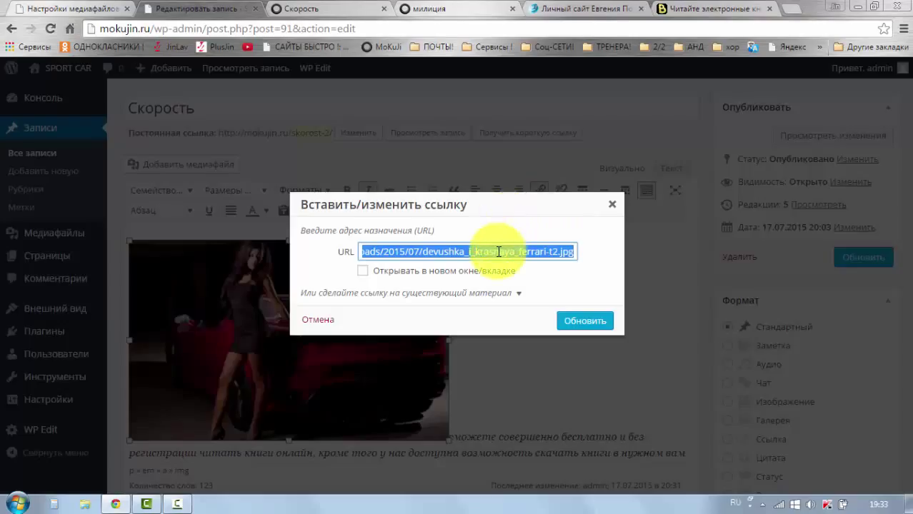
pyautogui.press('BackSpace')
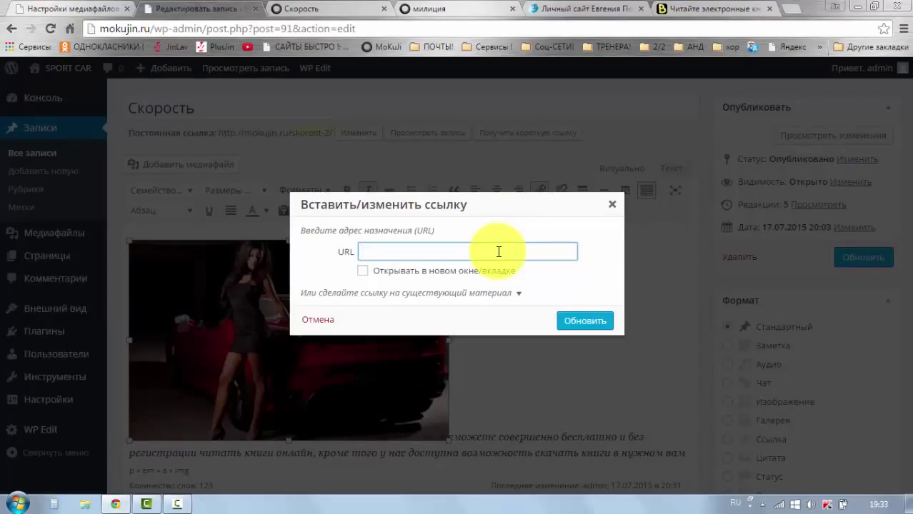
pyautogui.rightClick(499, 252)
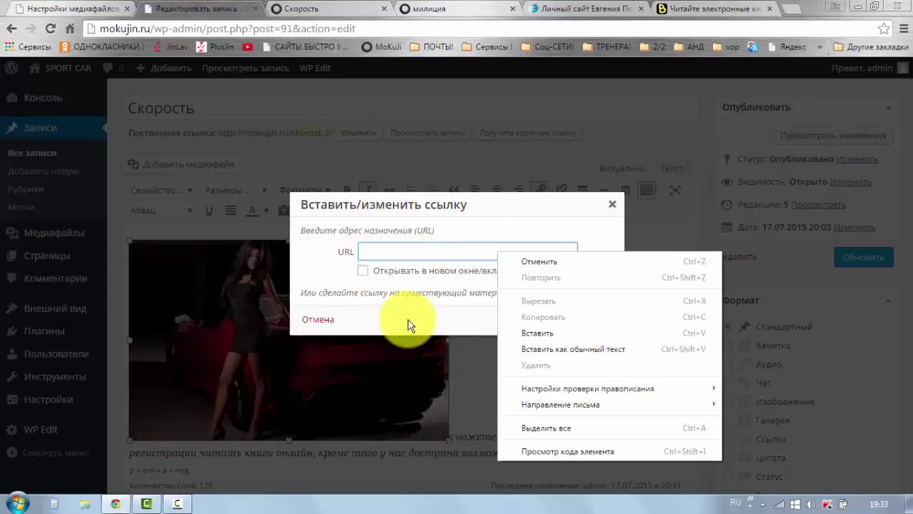
pyautogui.click(351, 282)
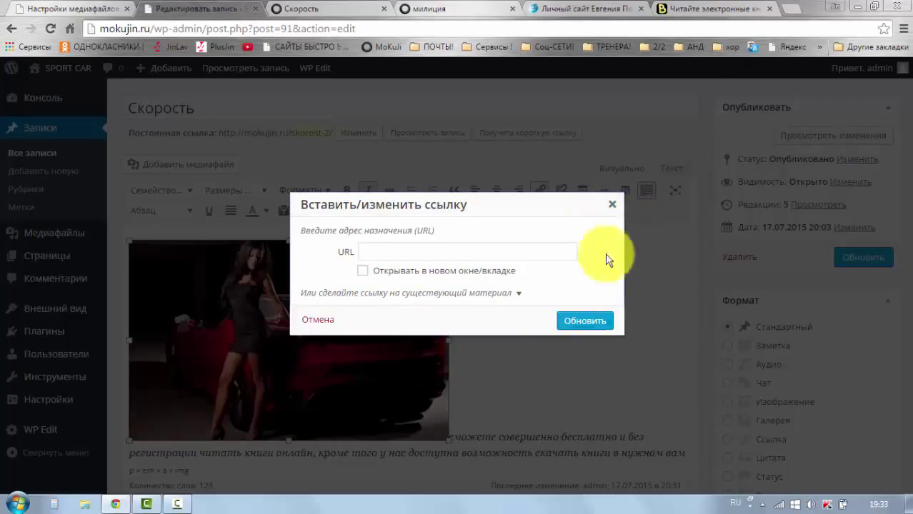
pyautogui.click(613, 205)
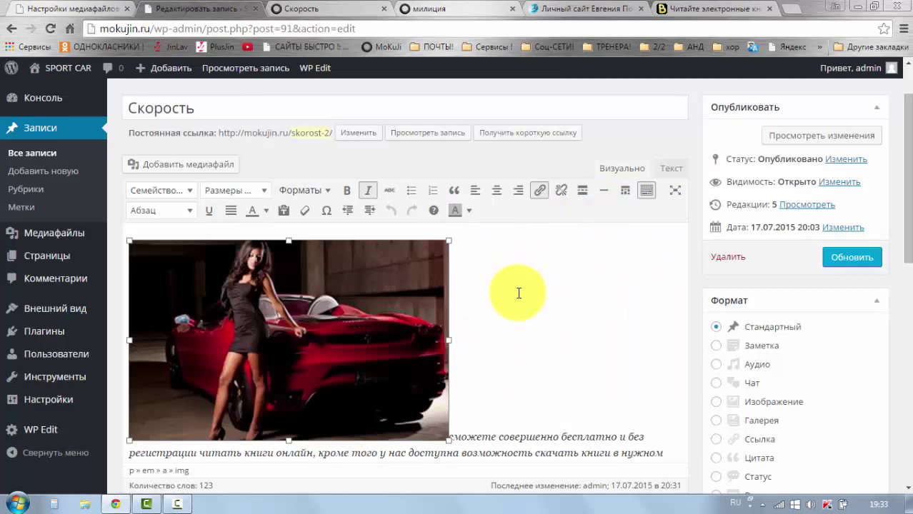
pyautogui.scroll(-1, 513, 379)
pyautogui.click(516, 377)
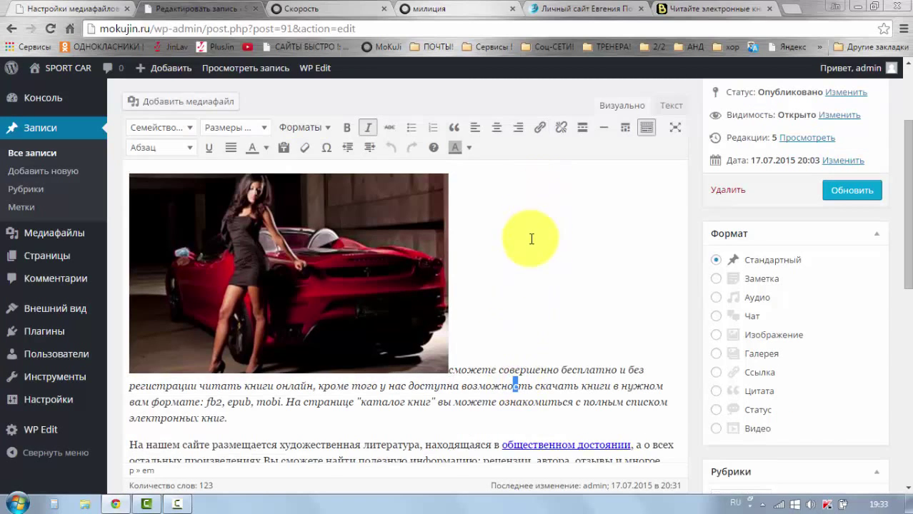
pyautogui.scroll(-3, 532, 238)
pyautogui.scroll(2, 530, 246)
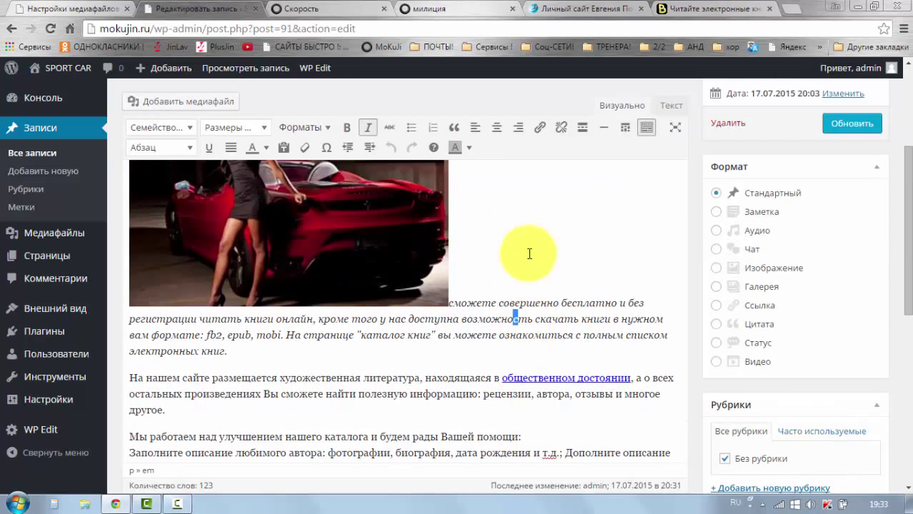
pyautogui.scroll(2, 530, 253)
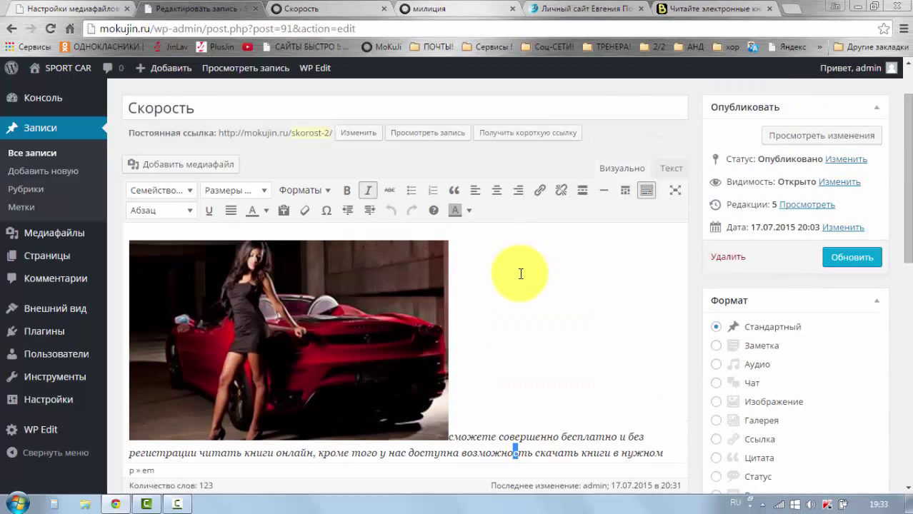
# Return to the "Скорость" post preview, open the site's home page from it, and go to the "Блог новости" page
pyautogui.click(318, 10)
pyautogui.scroll(5, 450, 200)
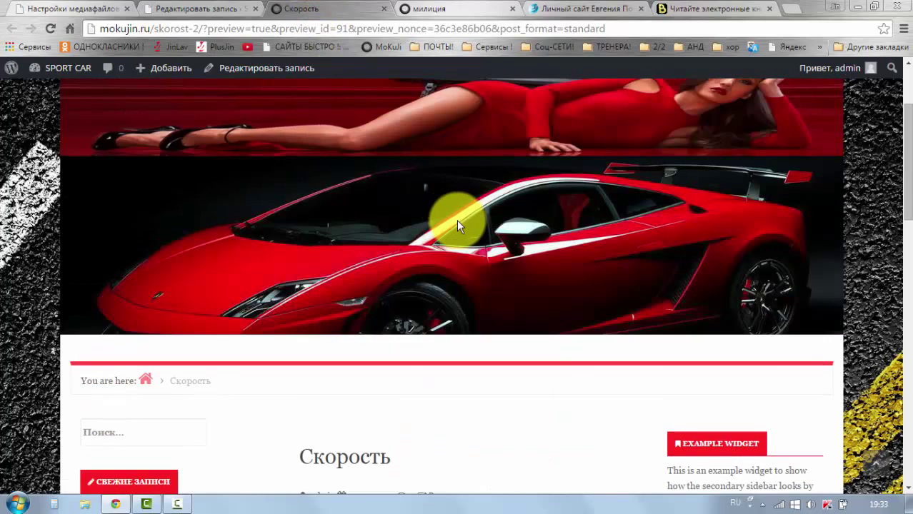
pyautogui.scroll(5, 456, 220)
pyautogui.click(429, 154)
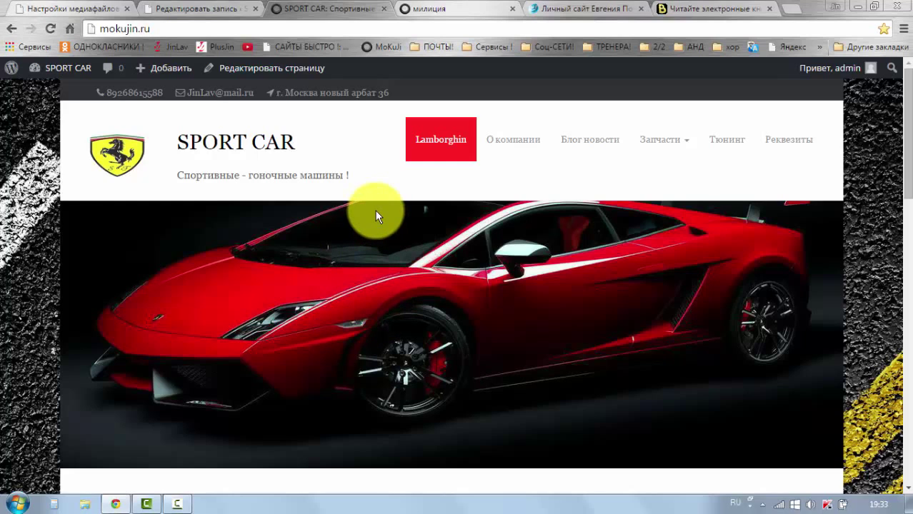
pyautogui.moveTo(908, 116)
pyautogui.mouseDown()
pyautogui.moveTo(910, 304)
pyautogui.moveTo(910, 114)
pyautogui.mouseUp()
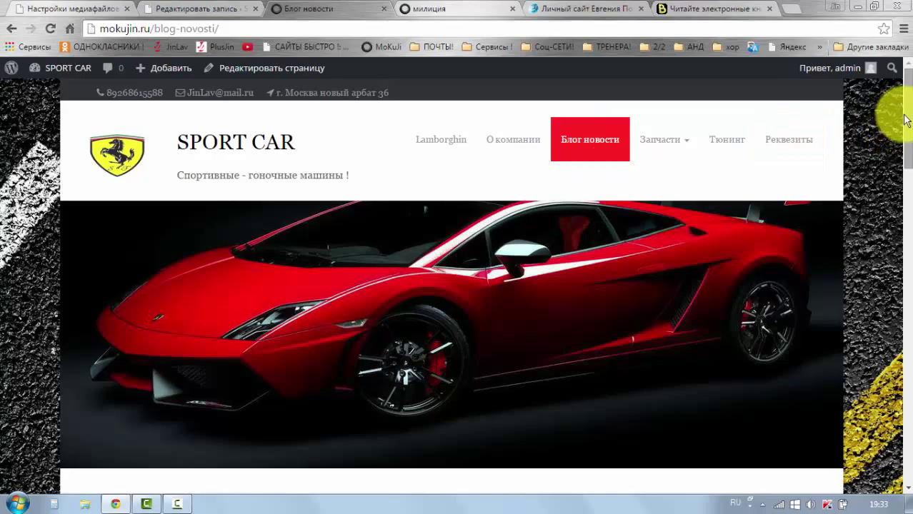
pyautogui.moveTo(906, 116); pyautogui.dragTo(904, 95)
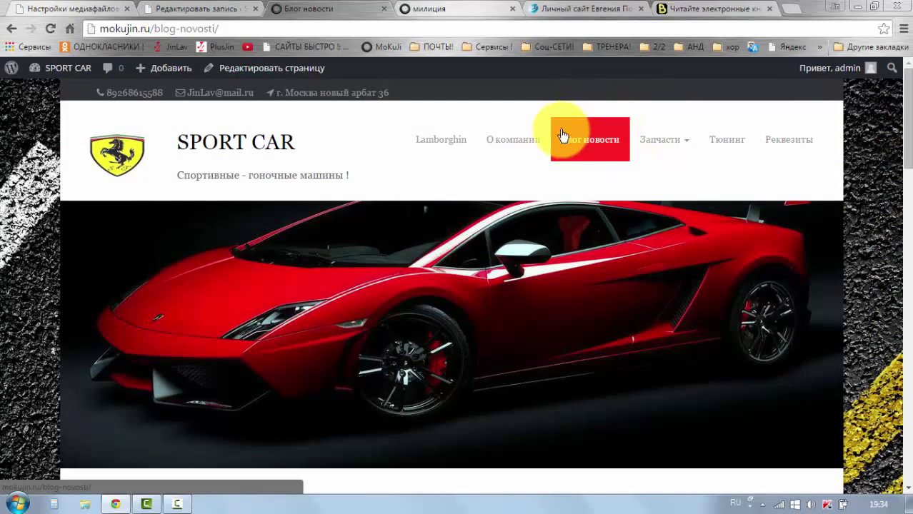
# Examine the "Блог новости" page from its header down to the thumbnail, title and excerpt of the "милиция" post
pyautogui.scroll(-1, 908, 118)
pyautogui.scroll(1, 906, 108)
pyautogui.scroll(-1, 902, 123)
pyautogui.scroll(1, 898, 146)
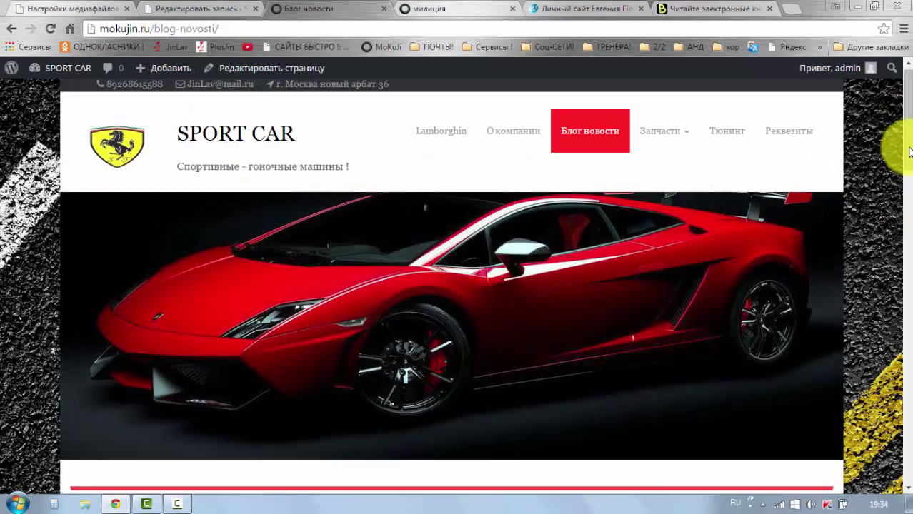
pyautogui.scroll(-4, 905, 214)
pyautogui.scroll(-4, 893, 255)
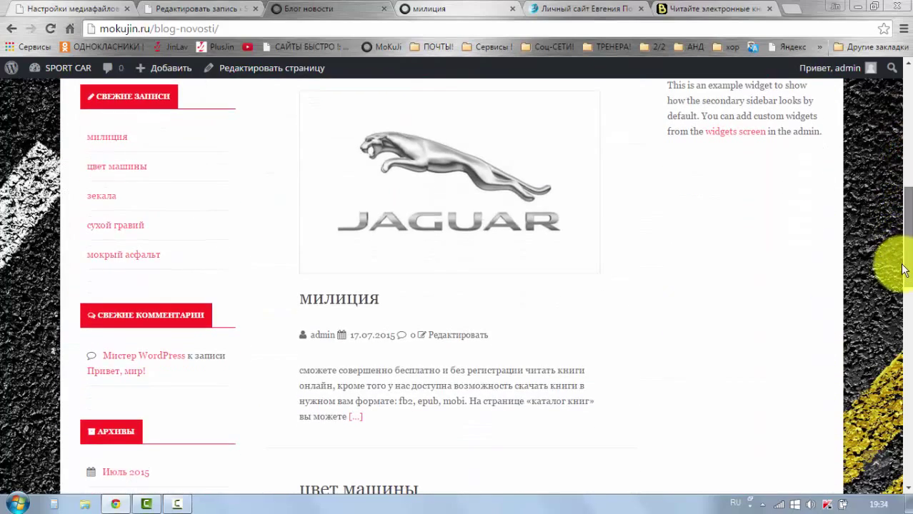
pyautogui.scroll(5, 893, 198)
pyautogui.scroll(-3, 904, 209)
pyautogui.scroll(4, 893, 239)
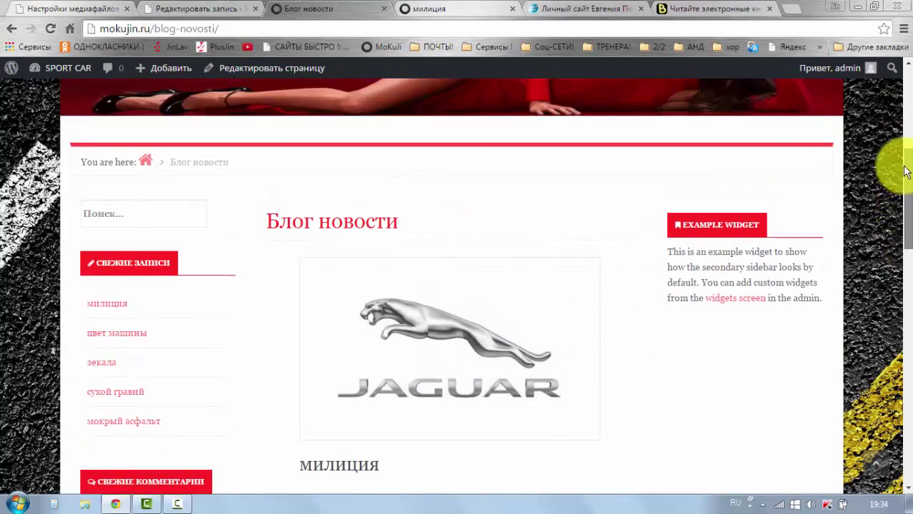
pyautogui.scroll(-2, 898, 179)
pyautogui.scroll(-3, 901, 244)
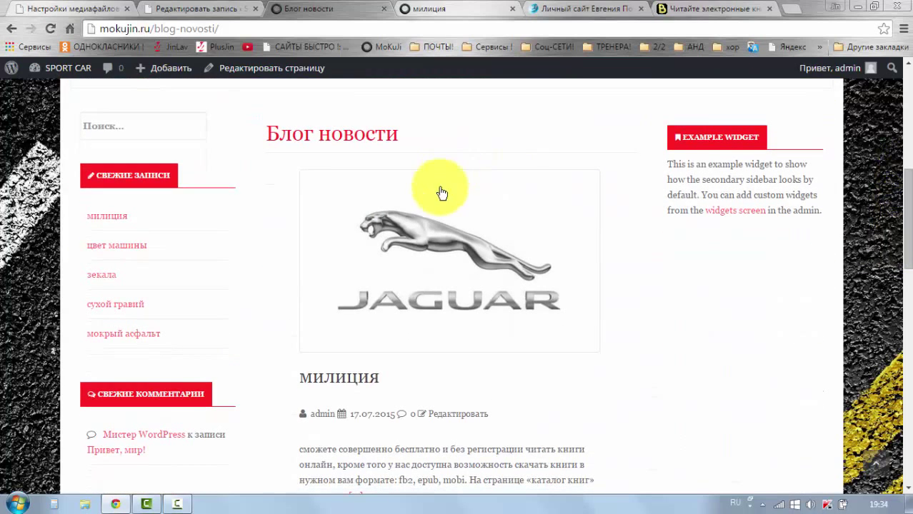
pyautogui.scroll(3, 908, 200)
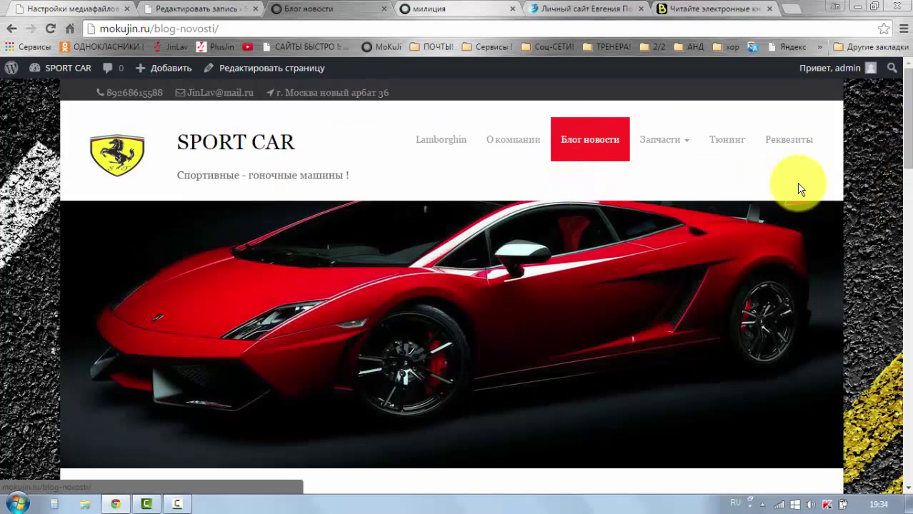
pyautogui.moveTo(909, 100); pyautogui.dragTo(910, 182)
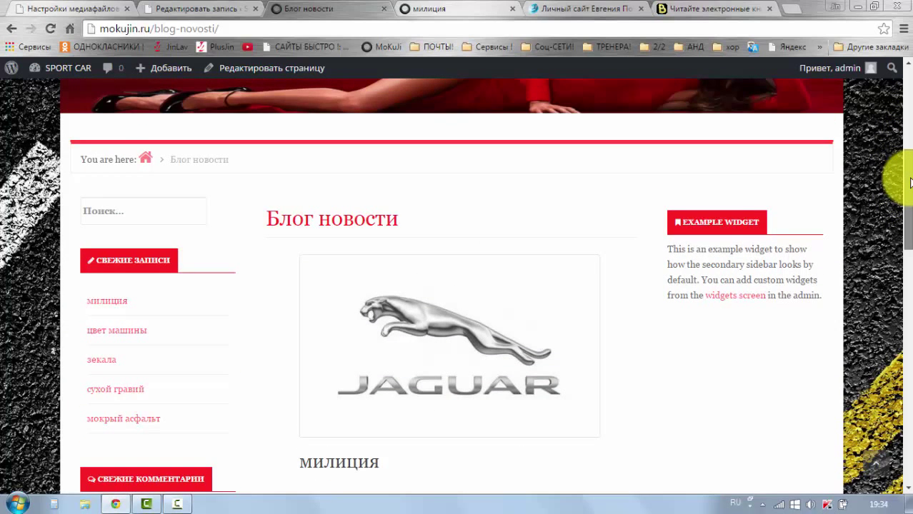
pyautogui.moveTo(909, 192); pyautogui.dragTo(909, 195)
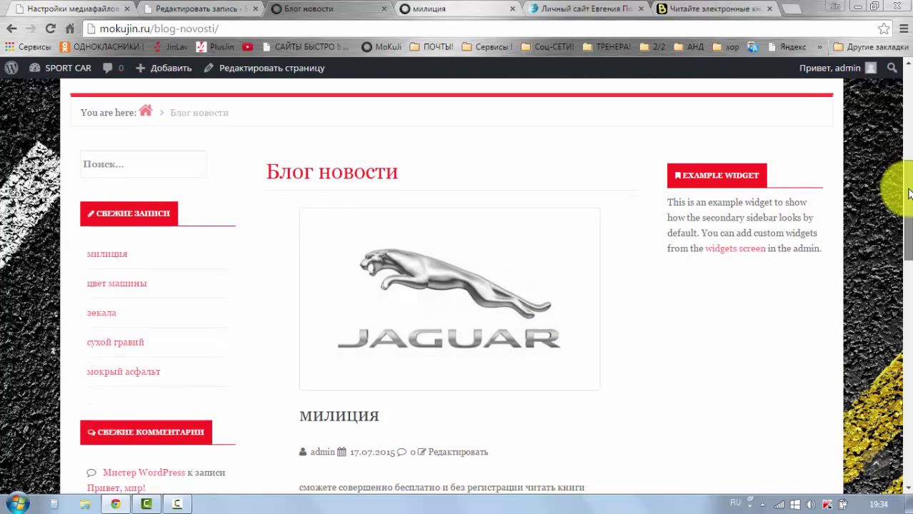